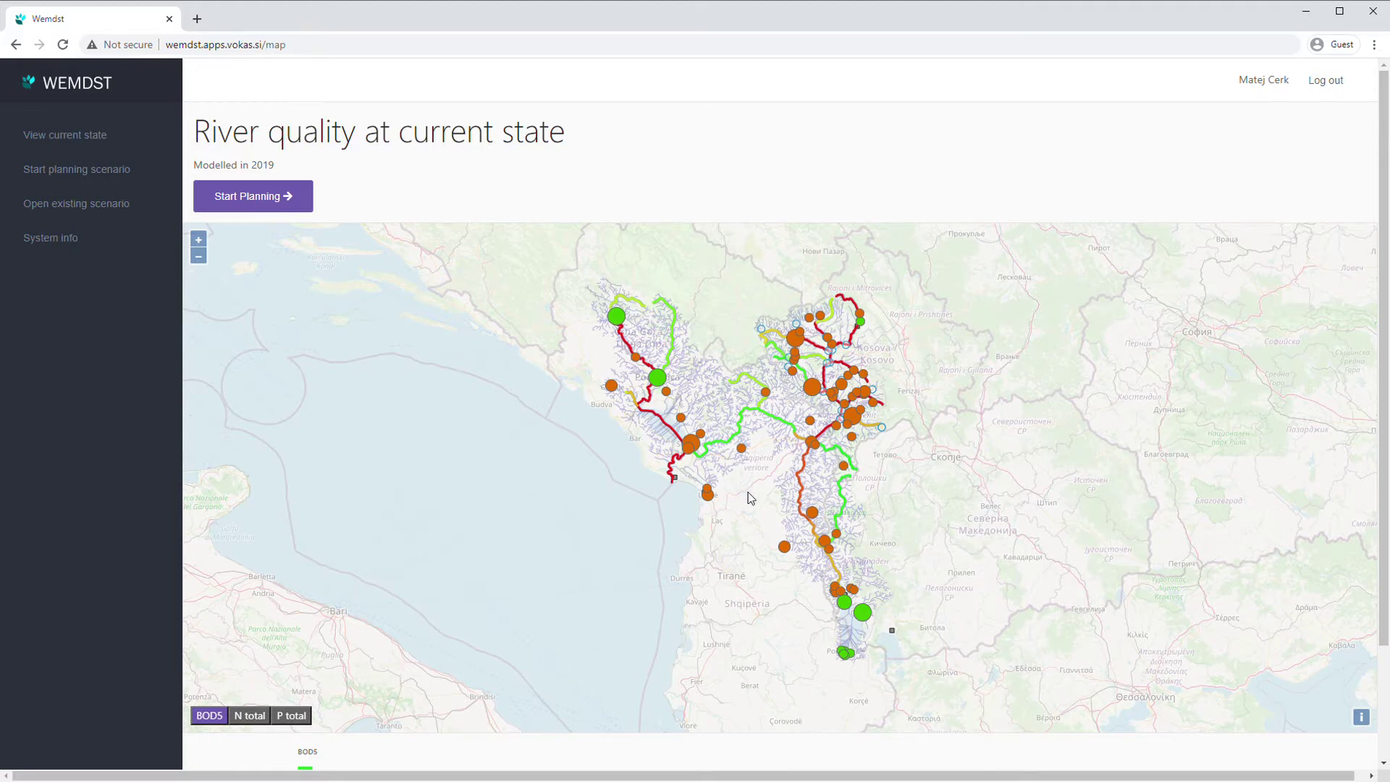
Step: Examine the current river quality map, checking modelled river data and the agglomeration details of Peja and the large town south of it
{"action": "left_click_drag", "start_coordinate": [751, 498], "coordinate": [740, 513]}
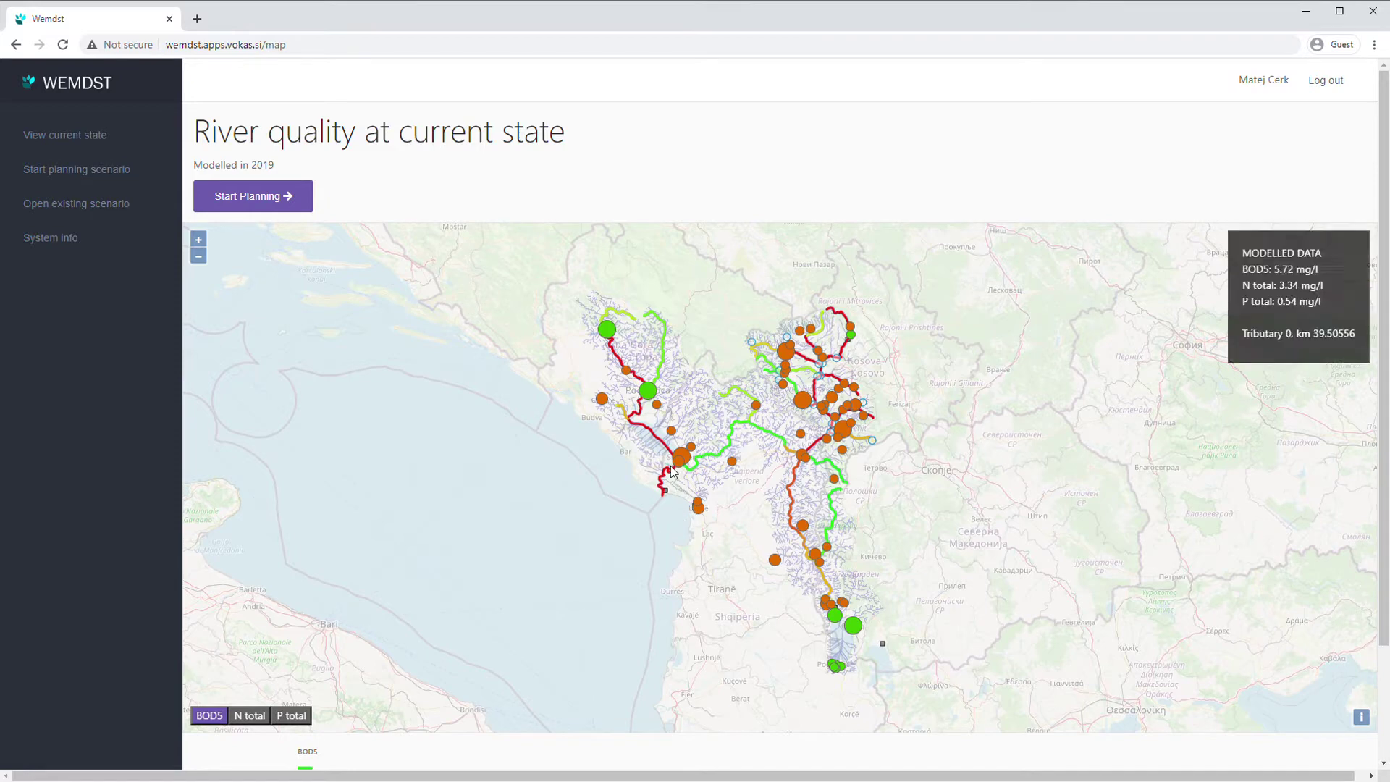
{"action": "scroll", "coordinate": [673, 462], "scroll_direction": "up", "scroll_amount": 1}
{"action": "left_click_drag", "start_coordinate": [734, 498], "coordinate": [740, 561]}
{"action": "left_click_drag", "start_coordinate": [752, 504], "coordinate": [687, 531]}
{"action": "mouse_move", "coordinate": [725, 523]}
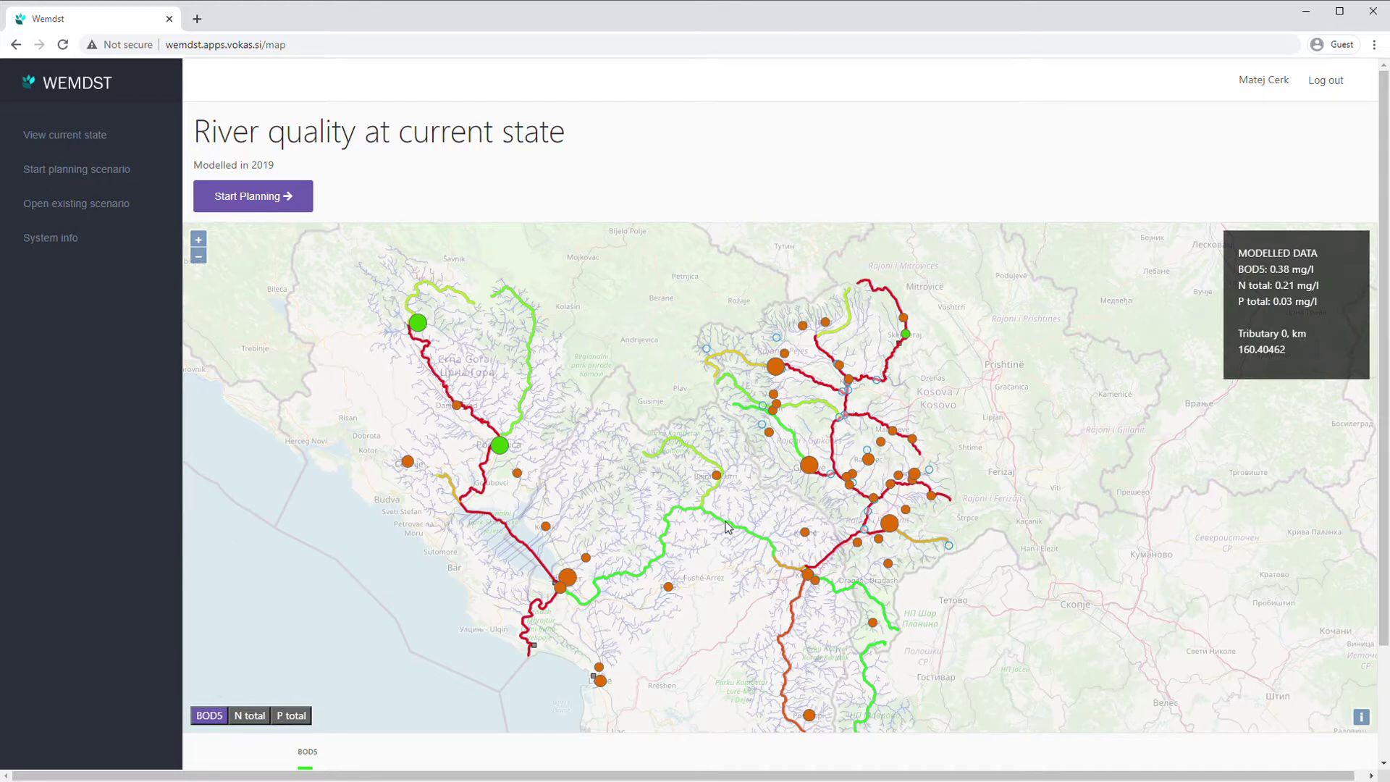
{"action": "left_click_drag", "start_coordinate": [762, 500], "coordinate": [723, 475]}
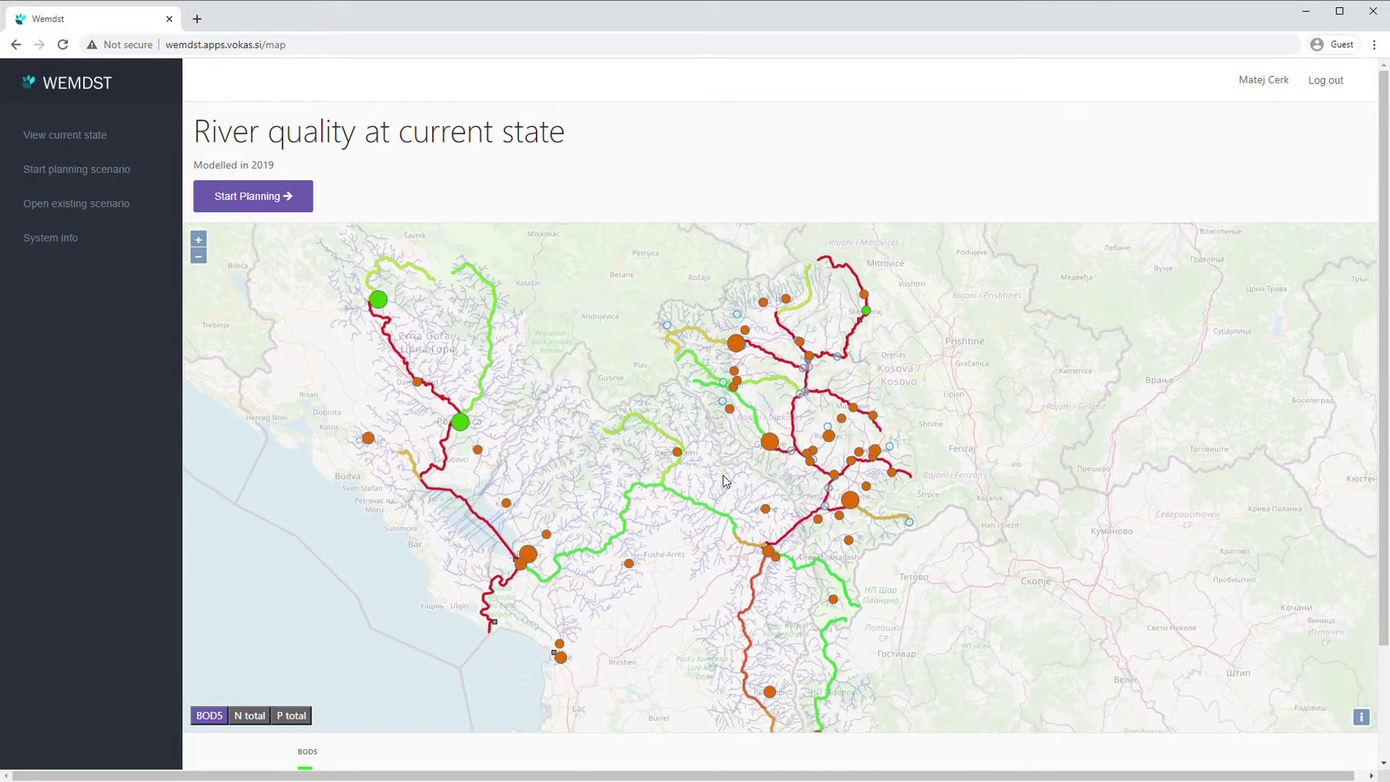
{"action": "left_click_drag", "start_coordinate": [997, 414], "coordinate": [990, 429]}
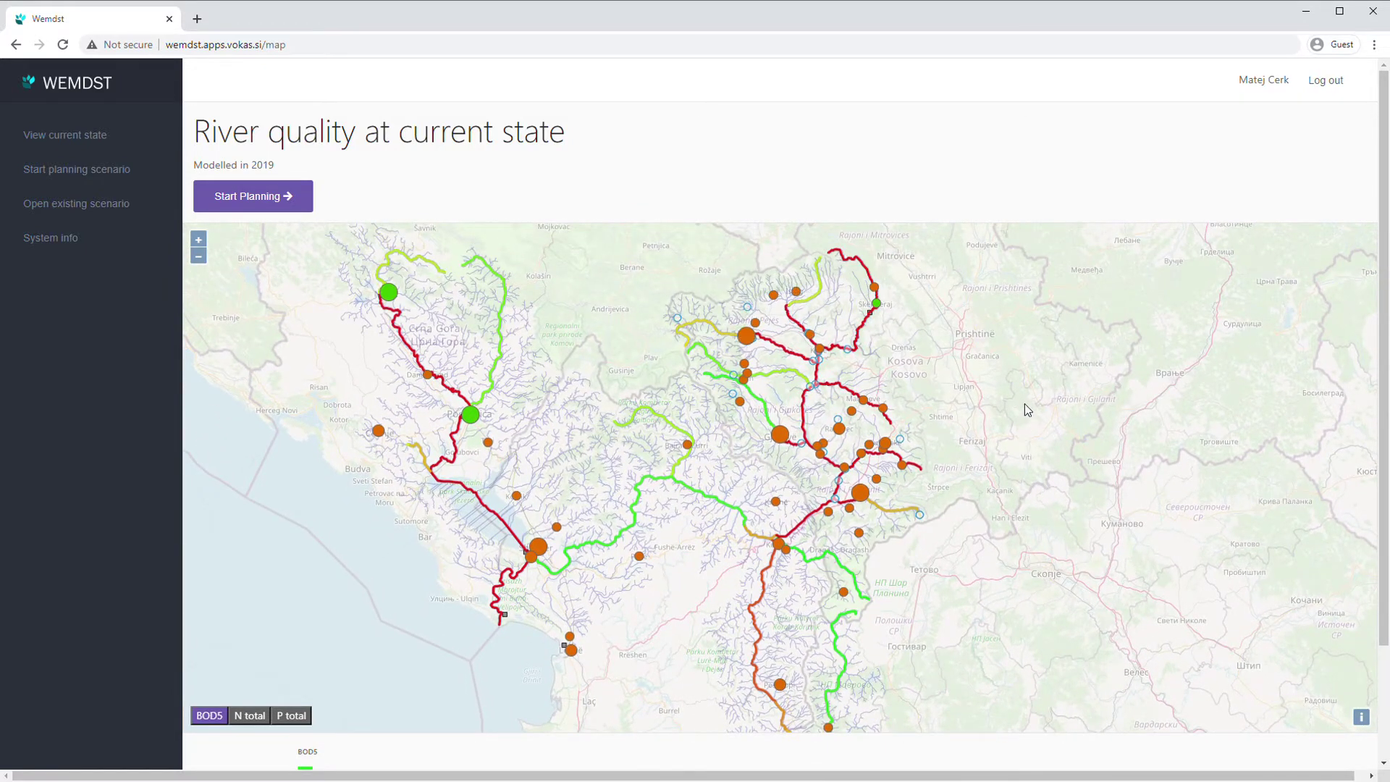
{"action": "left_click_drag", "start_coordinate": [1021, 422], "coordinate": [1024, 441]}
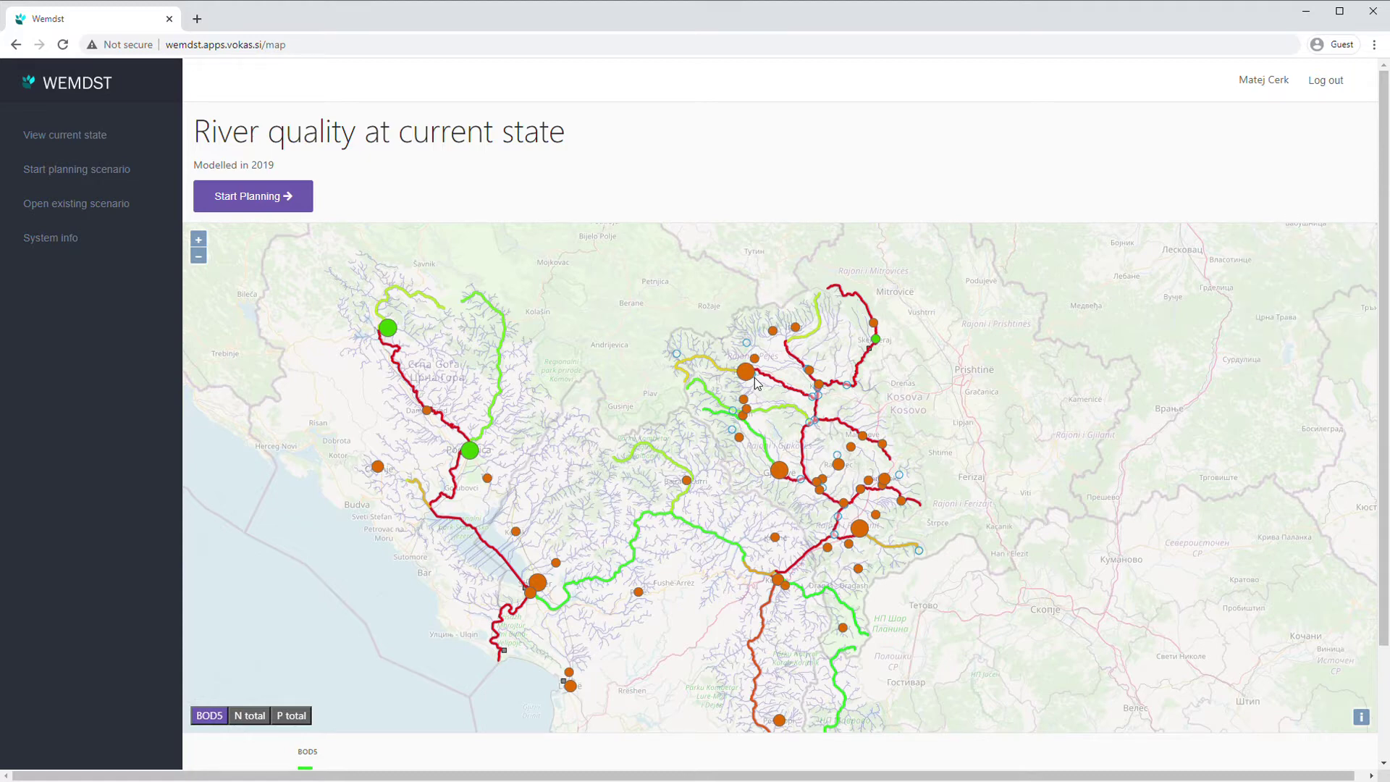
{"action": "mouse_move", "coordinate": [755, 382]}
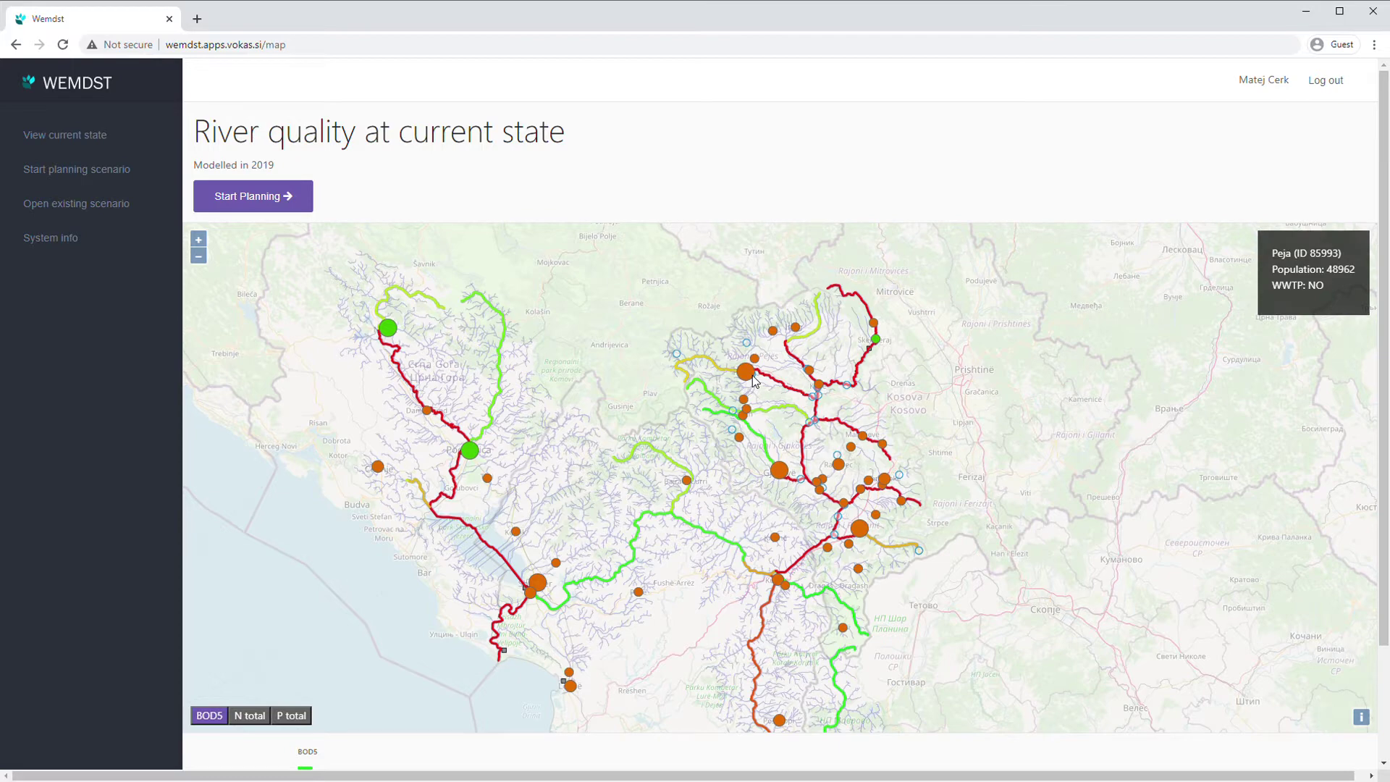
{"action": "mouse_move", "coordinate": [777, 474]}
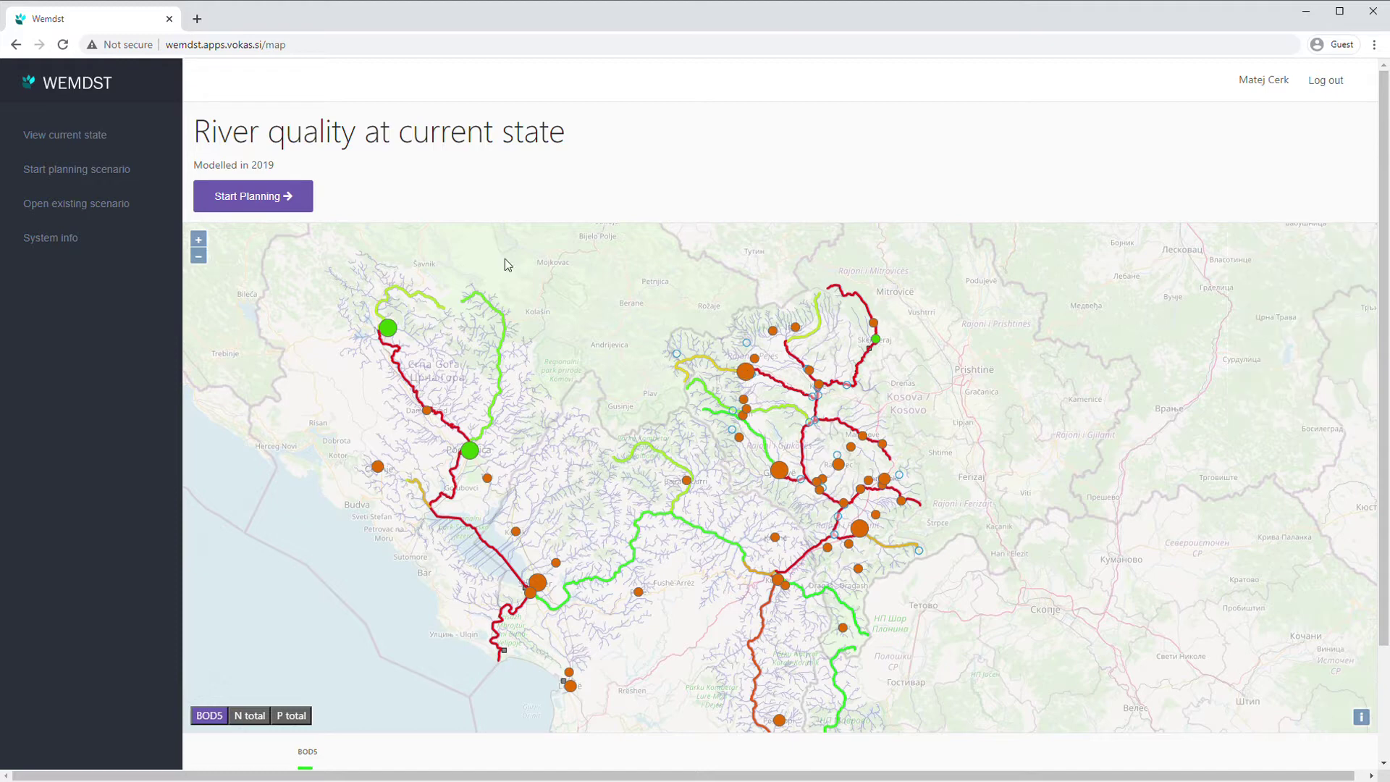
Step: Start a state planners scenario named "Peja and Gjakova scenario" with the description "2nd treatment options, for presentation purposes only"
{"action": "left_click", "coordinate": [272, 203]}
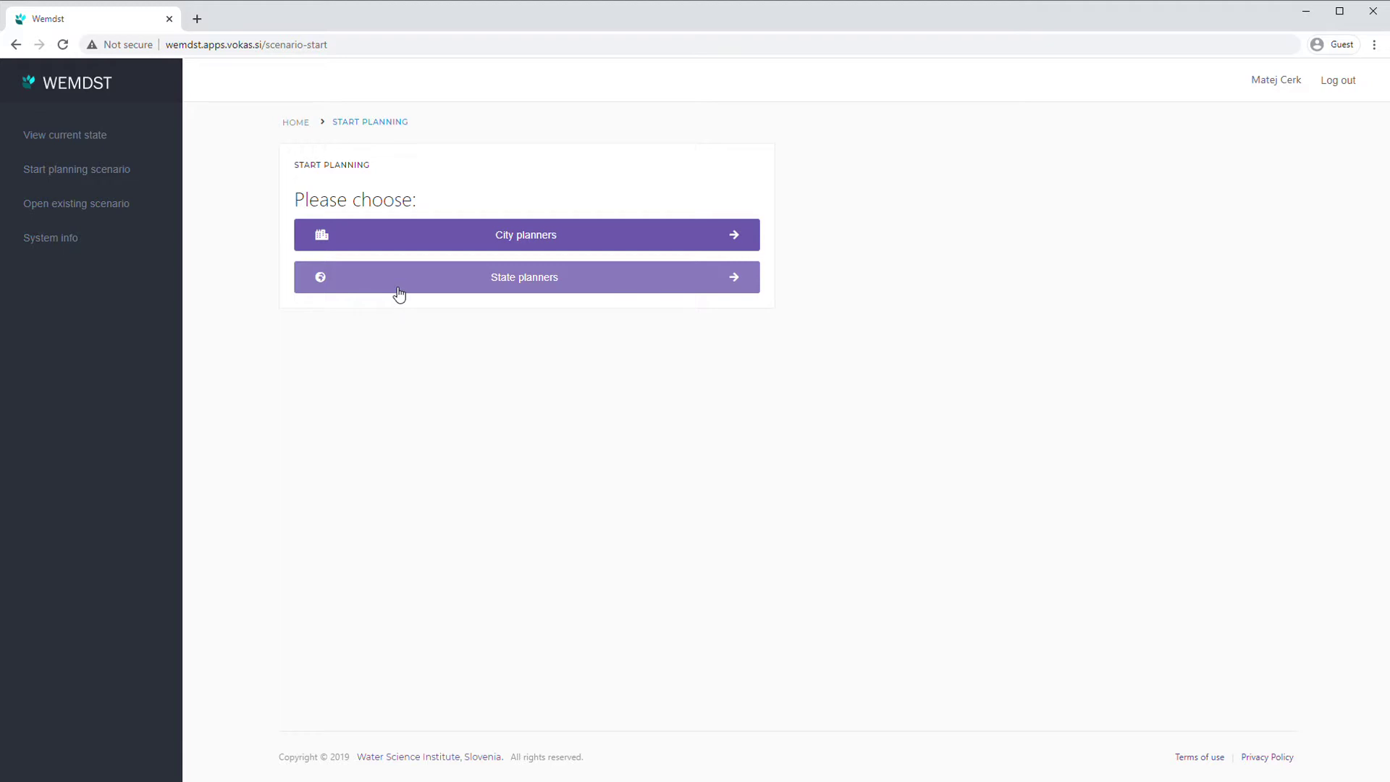
{"action": "left_click", "coordinate": [439, 282]}
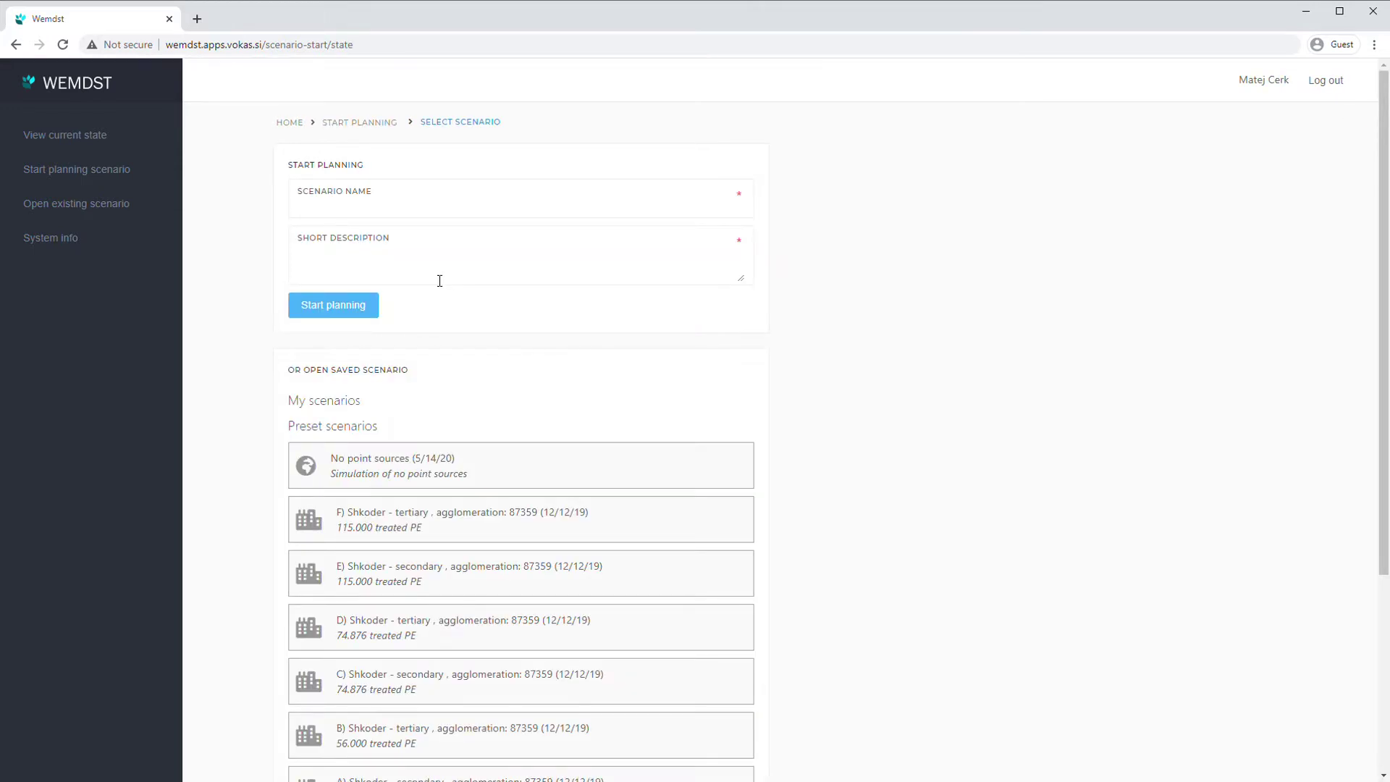
{"action": "left_click", "coordinate": [367, 214]}
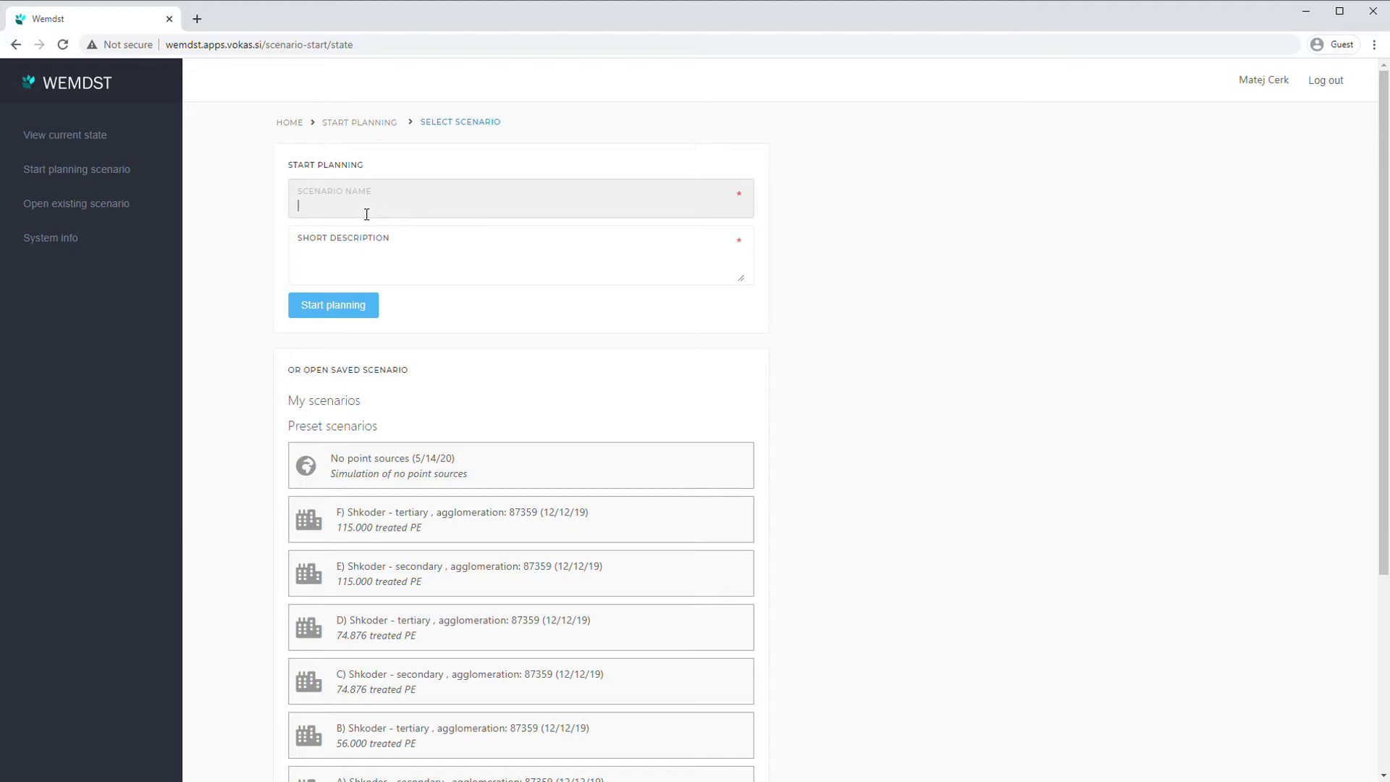
{"action": "type", "text": "Peja and Gjakova scenario"}
{"action": "left_click", "coordinate": [359, 270]}
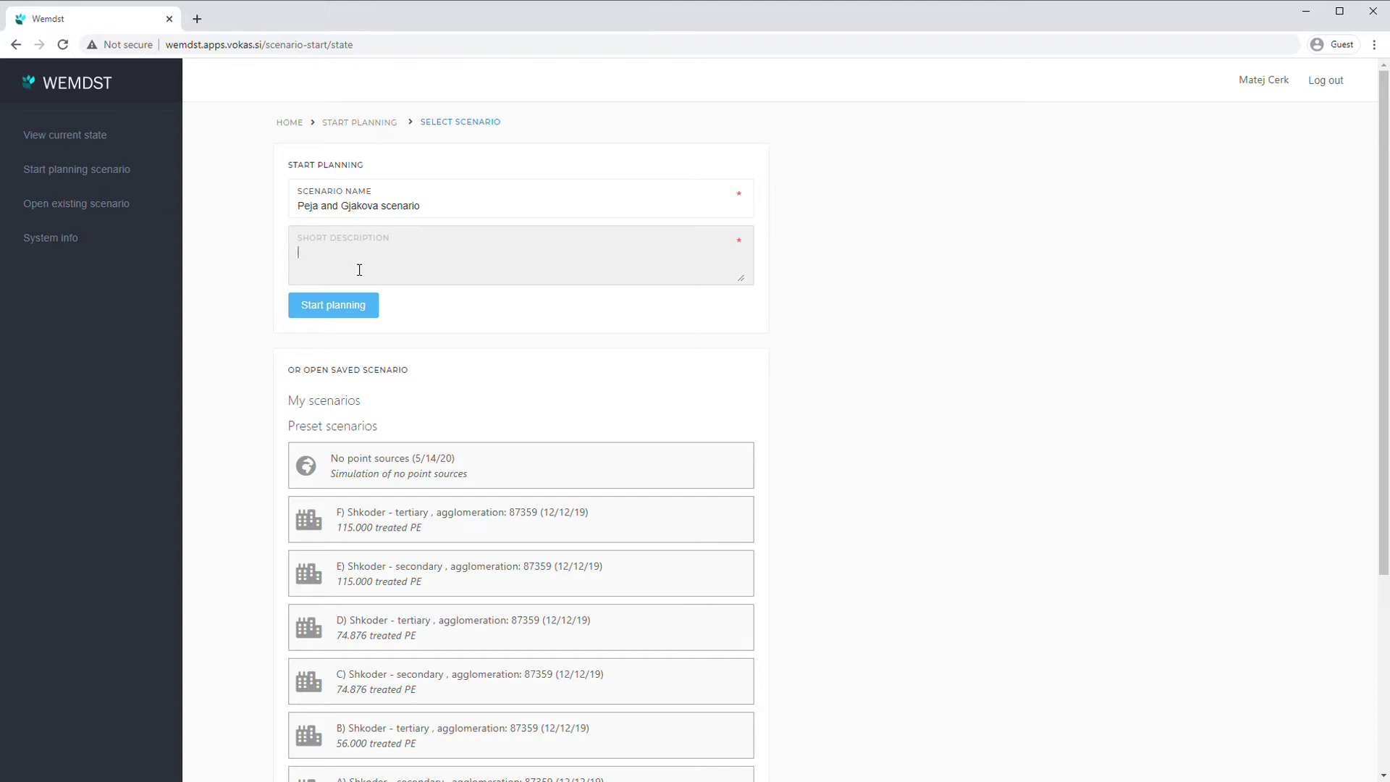
{"action": "type", "text": "2nd treatment options, for presentation purposes"}
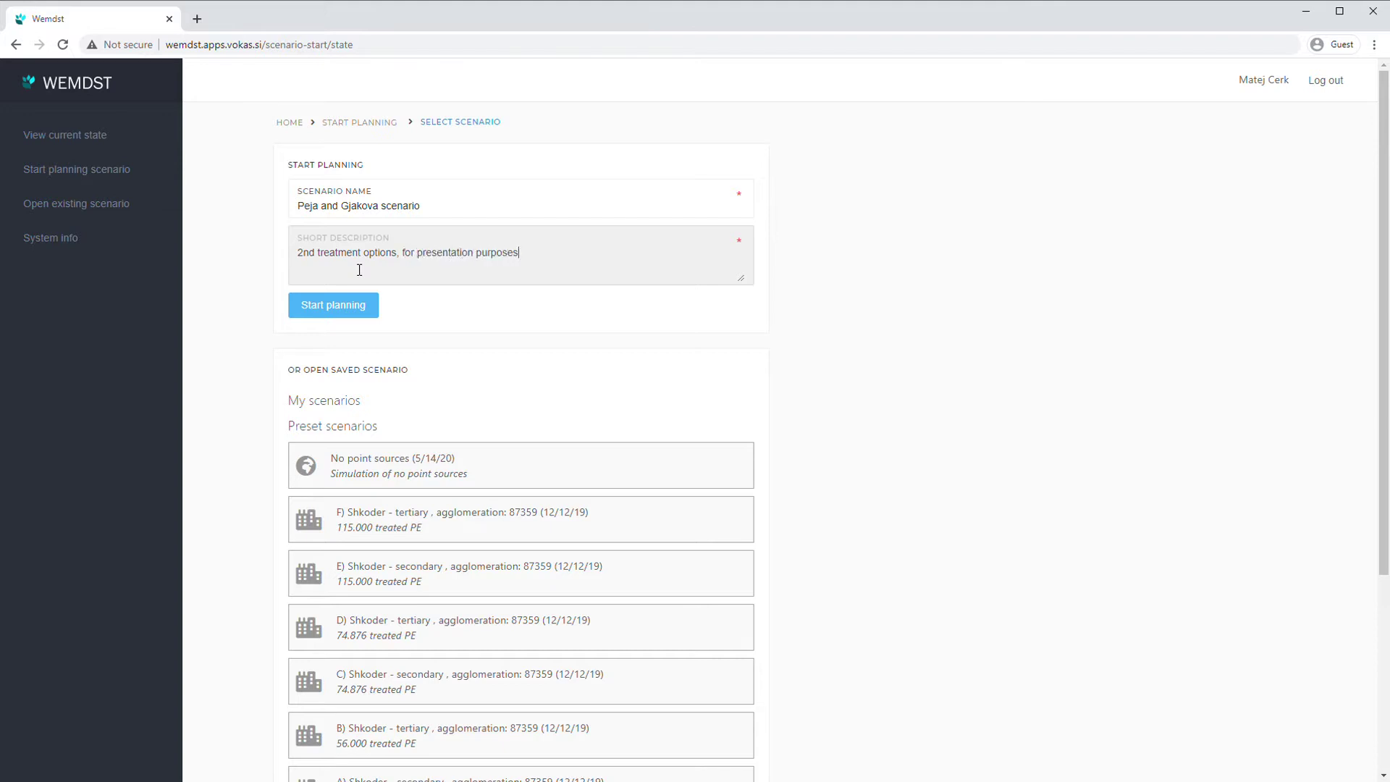
{"action": "type", "text": " only"}
{"action": "left_click", "coordinate": [351, 310]}
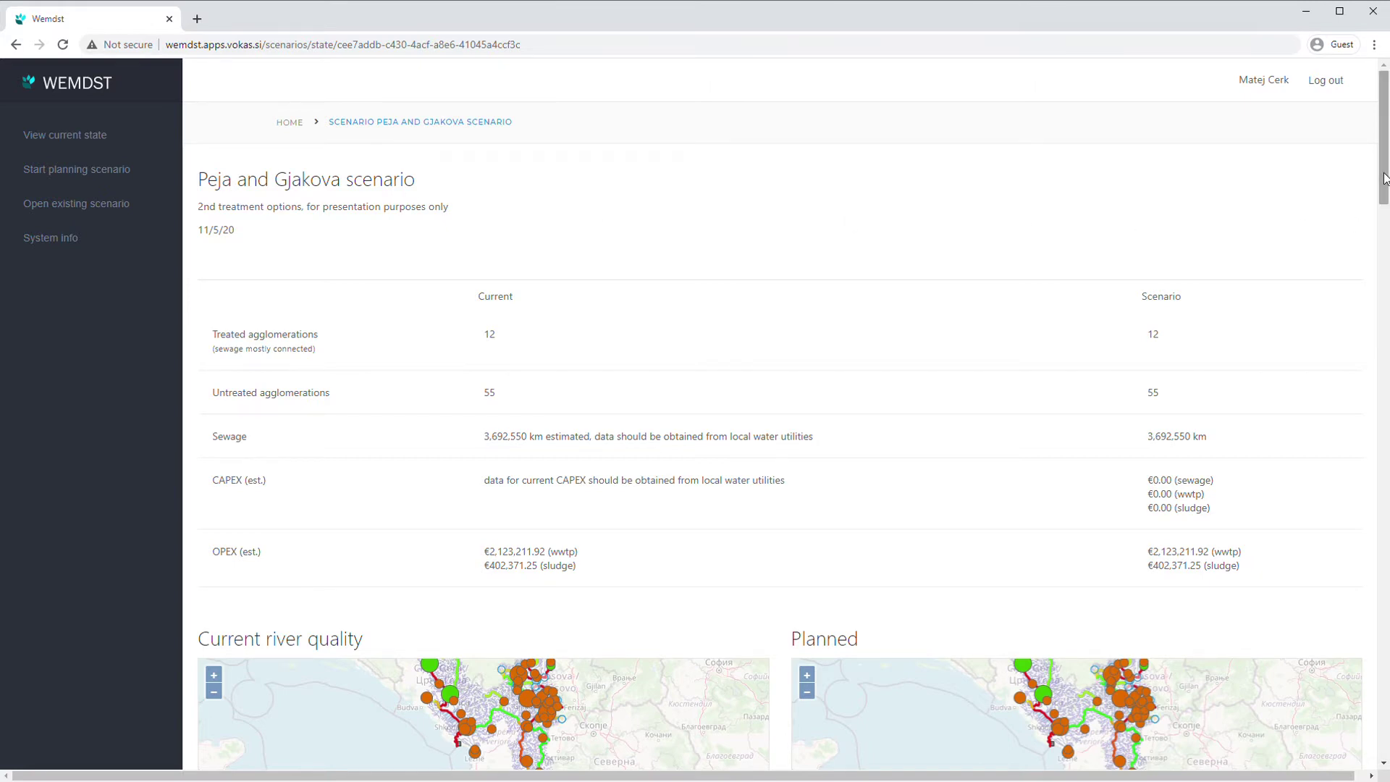
Step: Review the scenario's current and planned summary figures, then inspect the planned river quality map around Peja and Gjakova
{"action": "mouse_move", "coordinate": [1384, 180]}
{"action": "left_mouse_down"}
{"action": "mouse_move", "coordinate": [1385, 202]}
{"action": "mouse_move", "coordinate": [1385, 189]}
{"action": "left_mouse_up"}
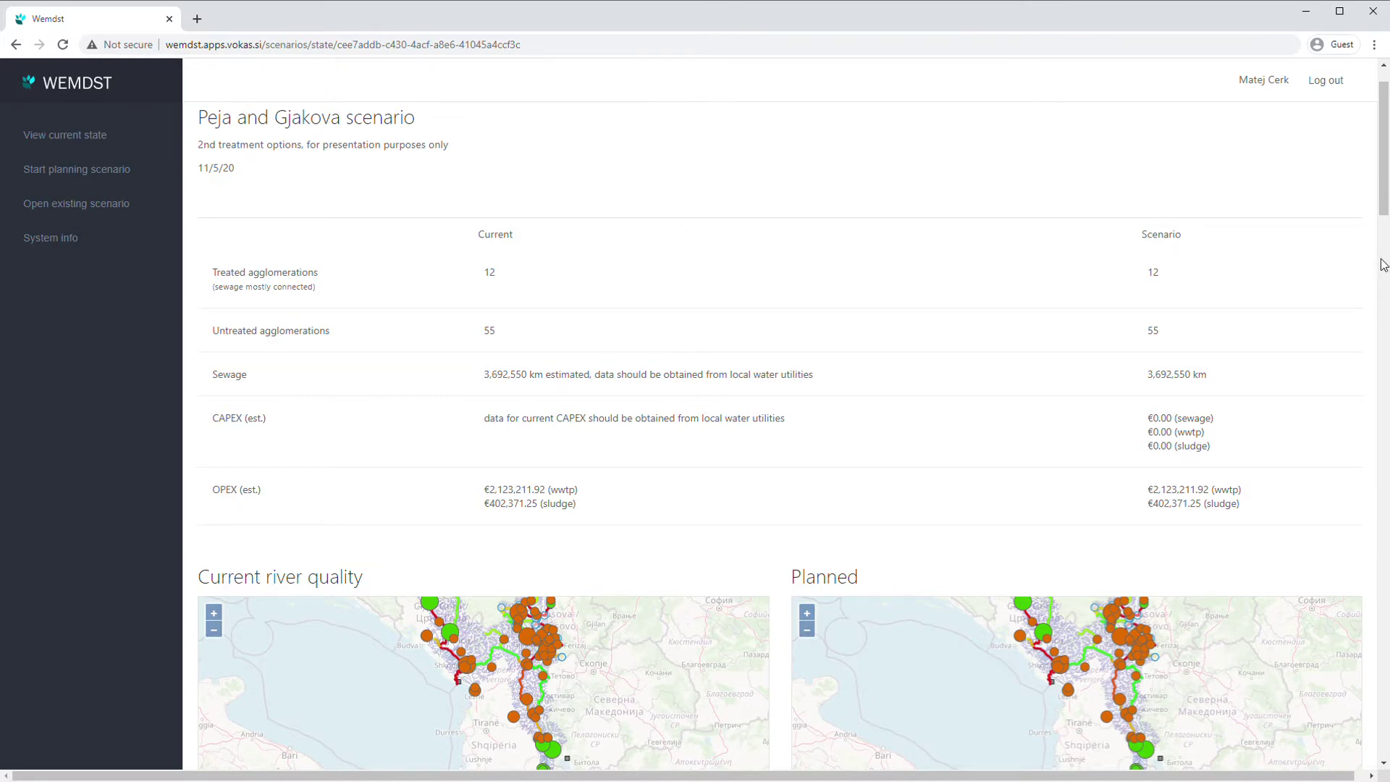
{"action": "left_click_drag", "start_coordinate": [1385, 201], "coordinate": [1380, 333]}
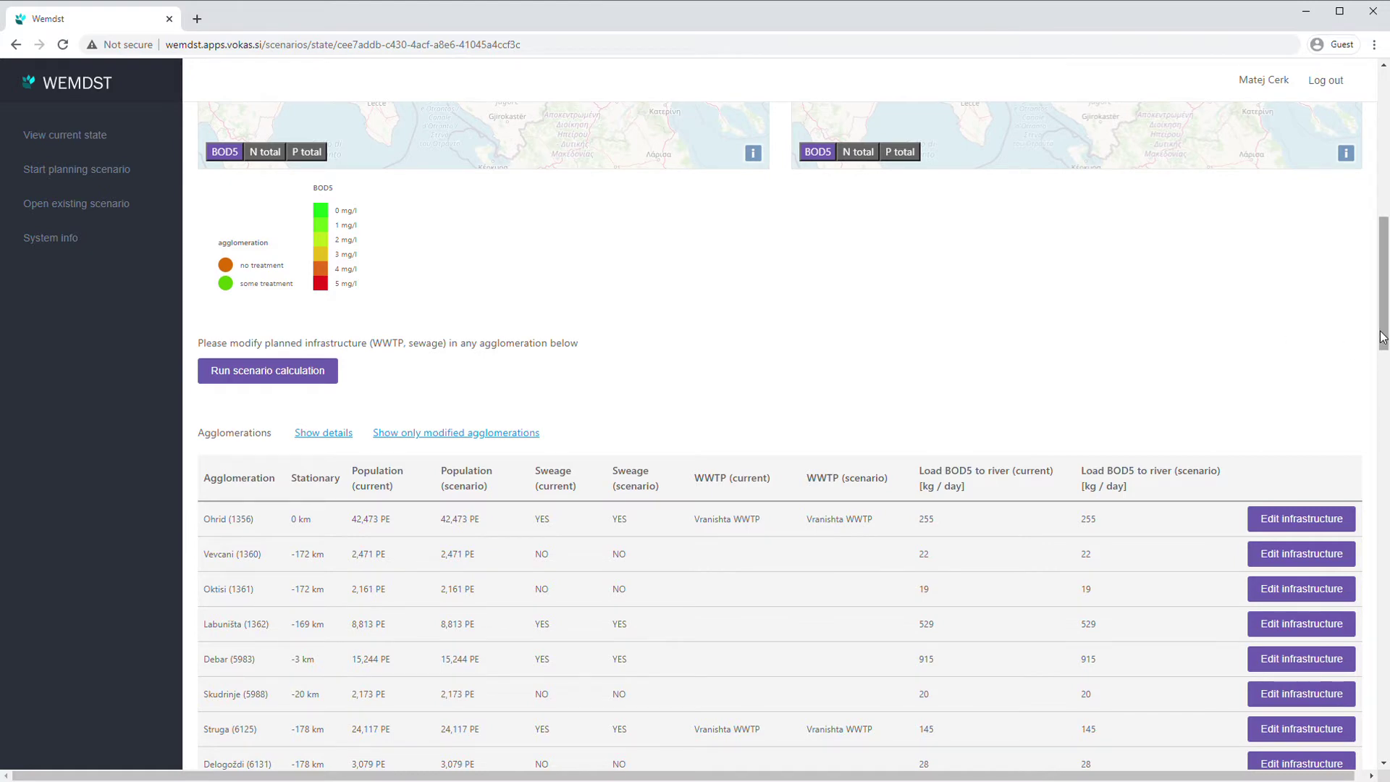
{"action": "left_click_drag", "start_coordinate": [1382, 334], "coordinate": [1383, 263]}
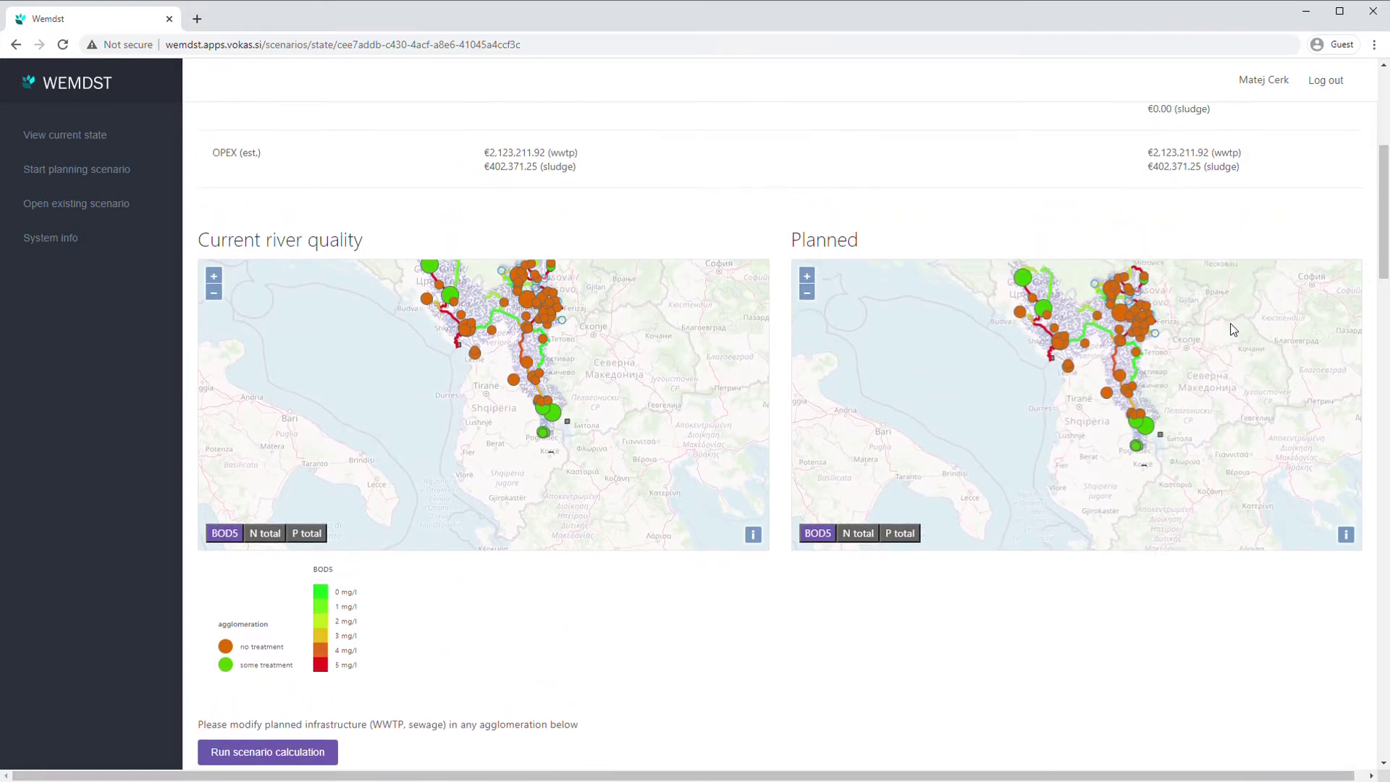
{"action": "left_click_drag", "start_coordinate": [1228, 323], "coordinate": [1200, 394]}
{"action": "scroll", "coordinate": [1096, 398], "scroll_direction": "up", "scroll_amount": 3}
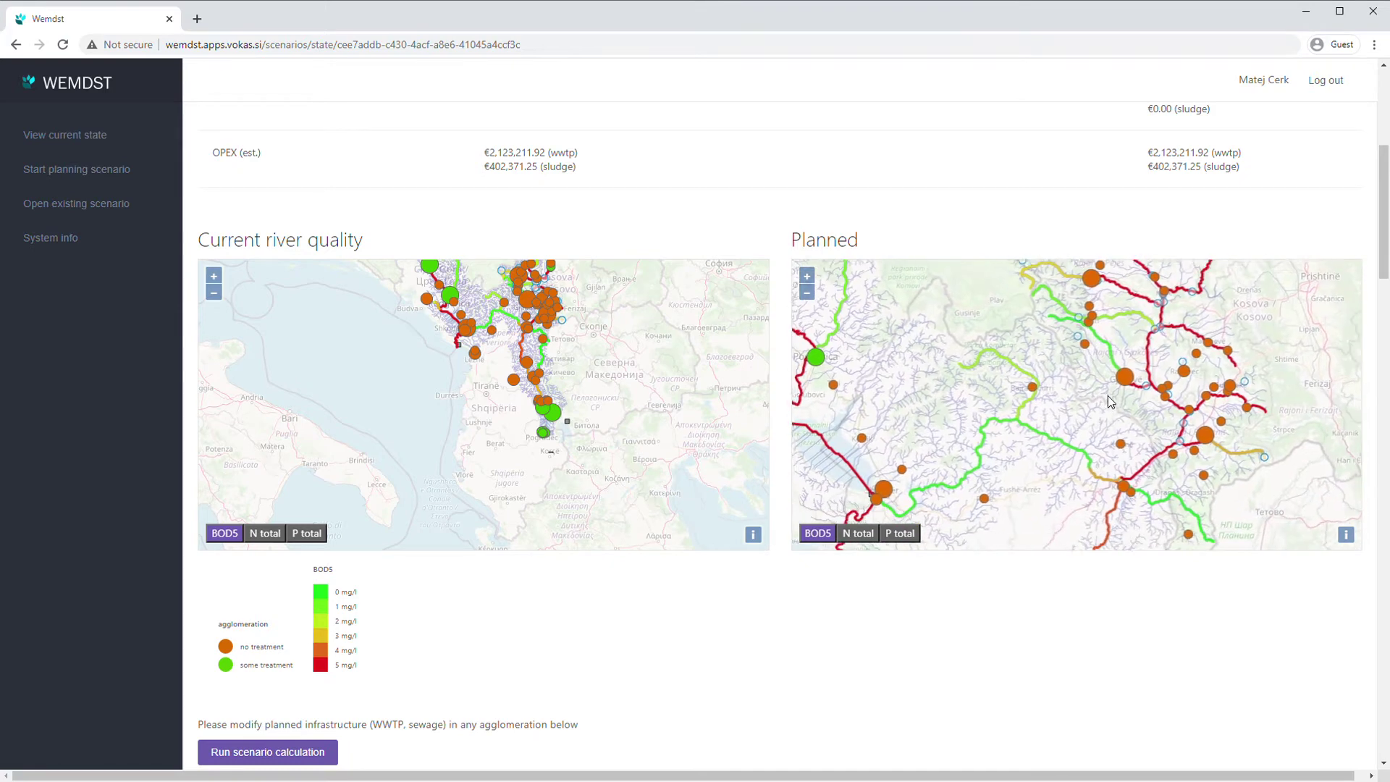
{"action": "scroll", "coordinate": [1114, 396], "scroll_direction": "up", "scroll_amount": 1}
{"action": "left_click_drag", "start_coordinate": [1114, 395], "coordinate": [1062, 482]}
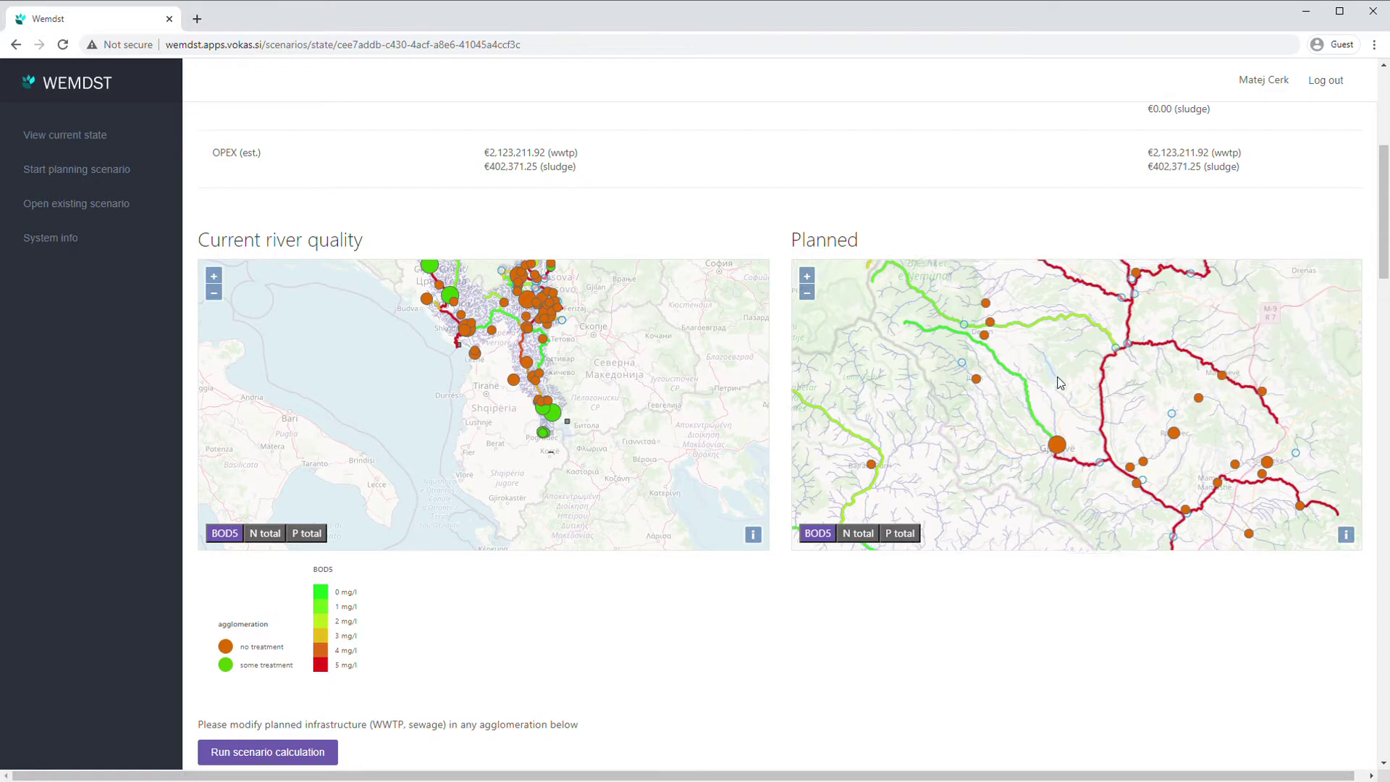
{"action": "left_click_drag", "start_coordinate": [1056, 381], "coordinate": [1067, 481]}
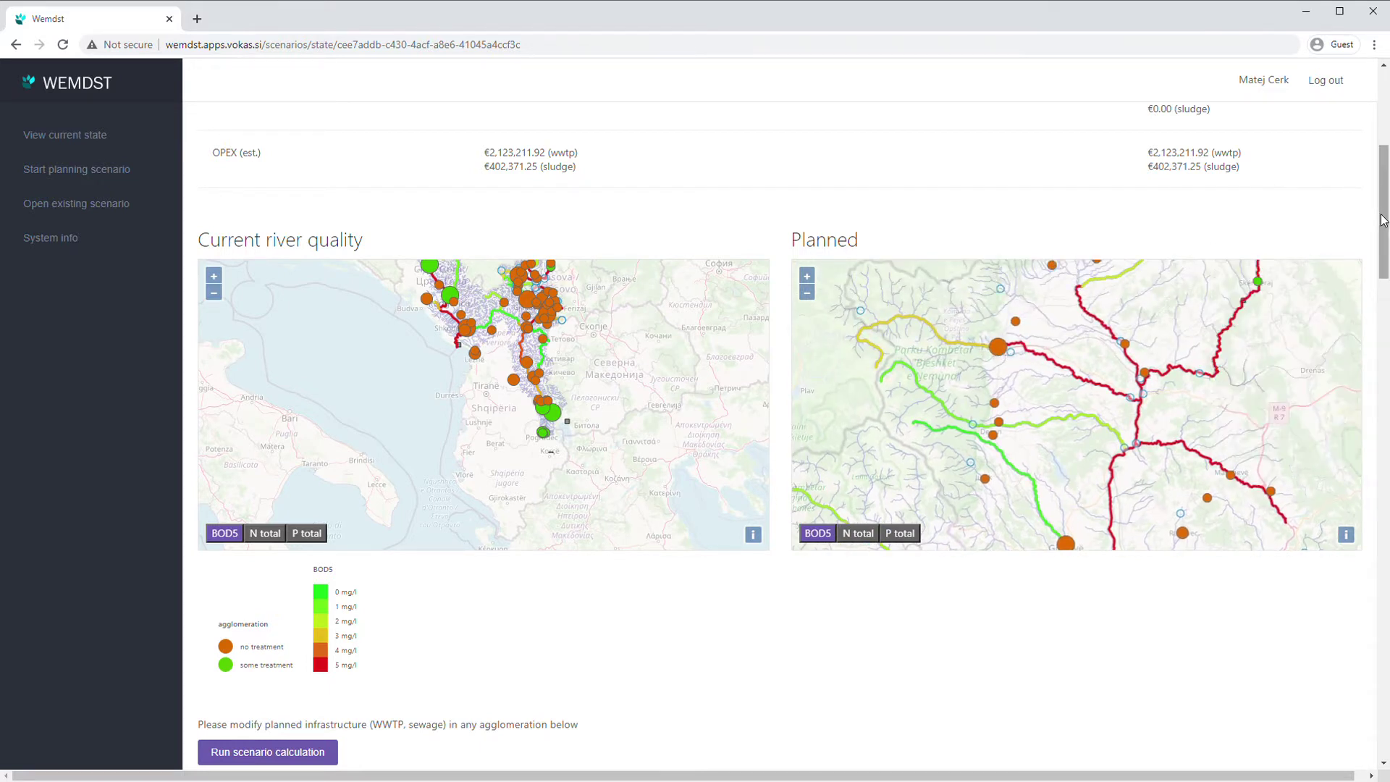
Step: Open the Gjakova agglomeration from the scenario's agglomerations table for infrastructure editing
{"action": "left_click_drag", "start_coordinate": [1383, 219], "coordinate": [1386, 268]}
{"action": "scroll", "coordinate": [1041, 464], "scroll_direction": "down", "scroll_amount": 1}
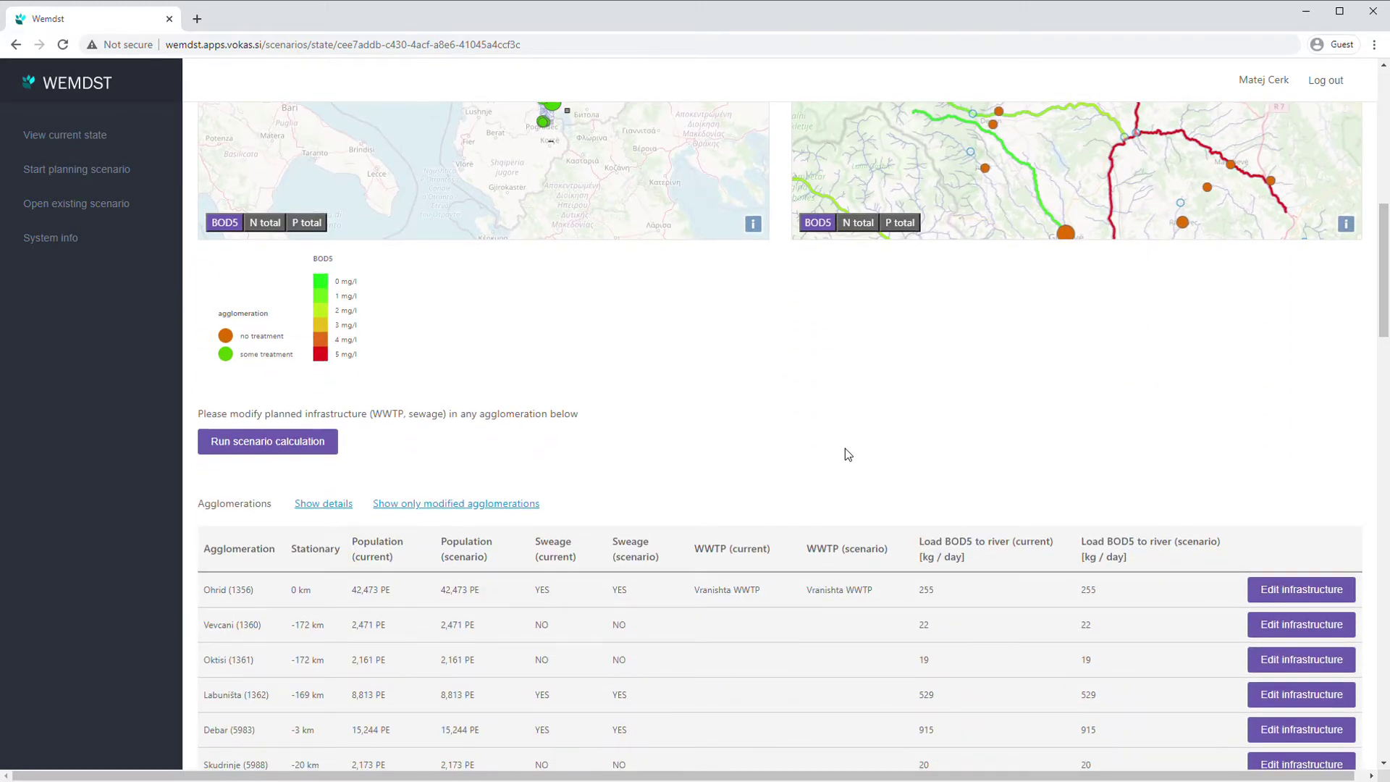
{"action": "scroll", "coordinate": [848, 446], "scroll_direction": "down", "scroll_amount": 4}
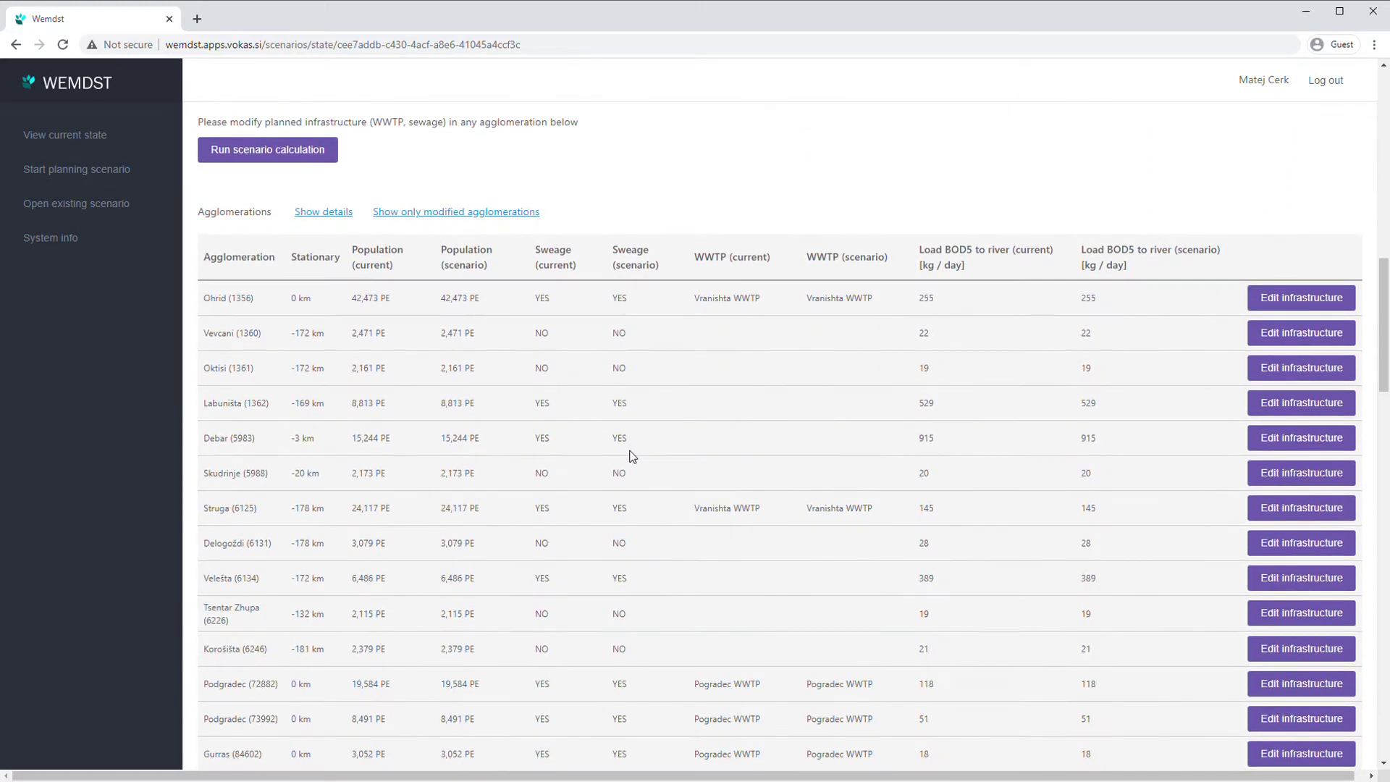
{"action": "scroll", "coordinate": [314, 661], "scroll_direction": "down", "scroll_amount": 1}
{"action": "scroll", "coordinate": [349, 620], "scroll_direction": "down", "scroll_amount": 1}
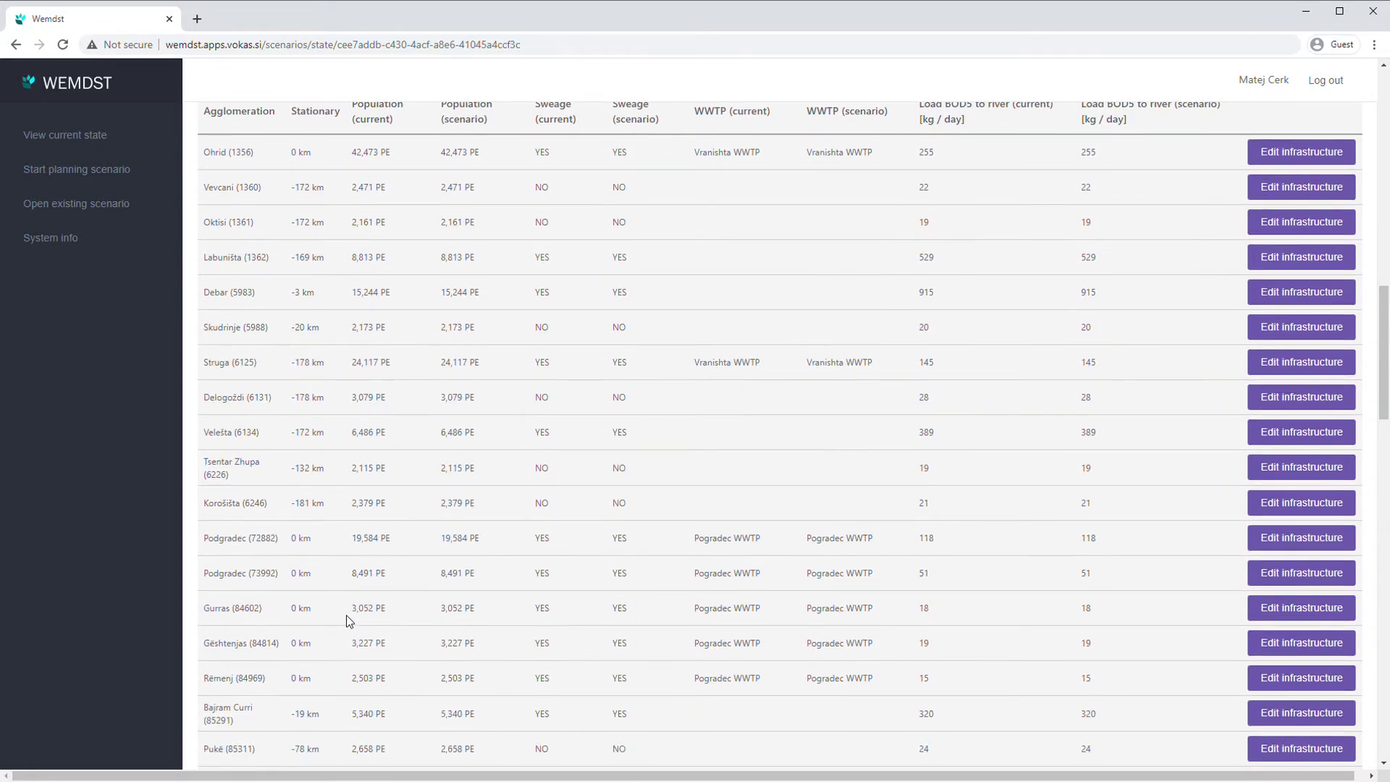
{"action": "scroll", "coordinate": [351, 617], "scroll_direction": "down", "scroll_amount": 4}
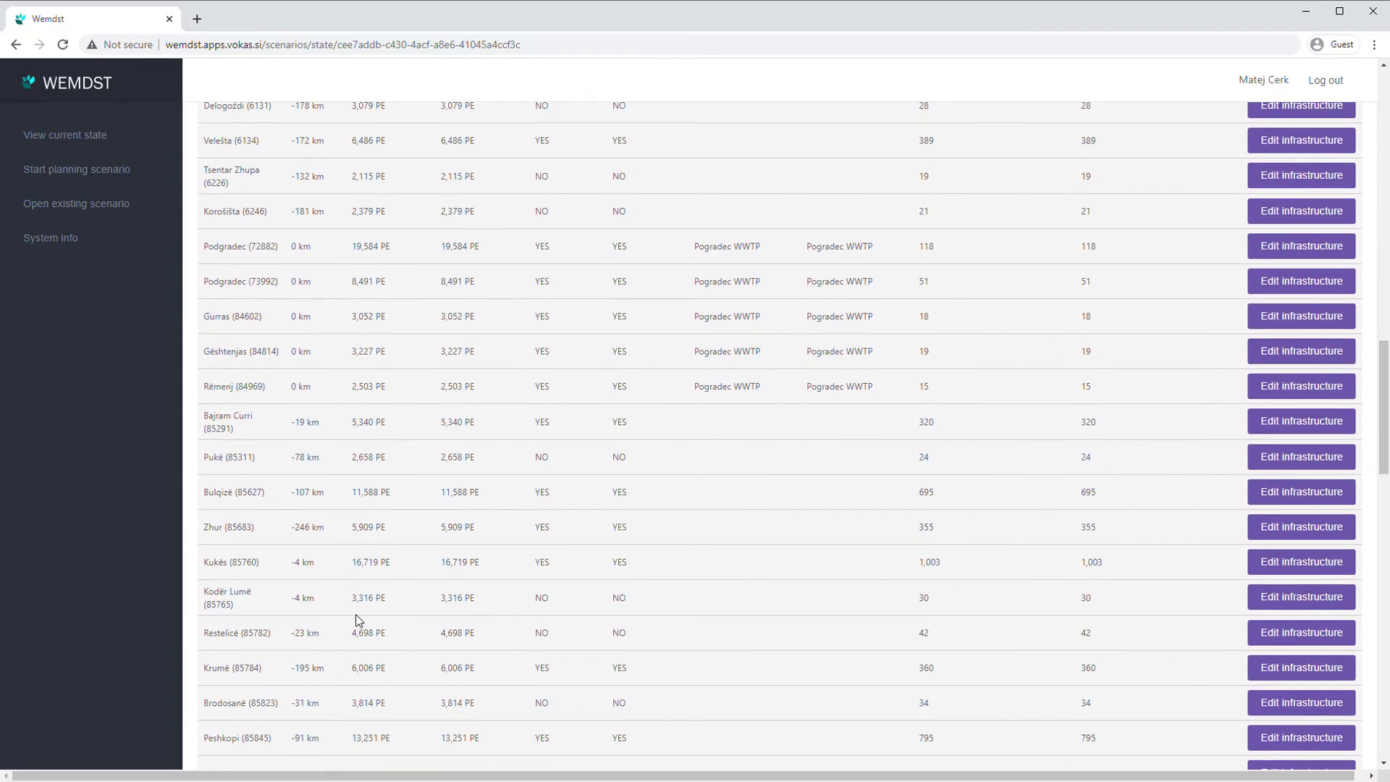
{"action": "scroll", "coordinate": [355, 614], "scroll_direction": "down", "scroll_amount": 2}
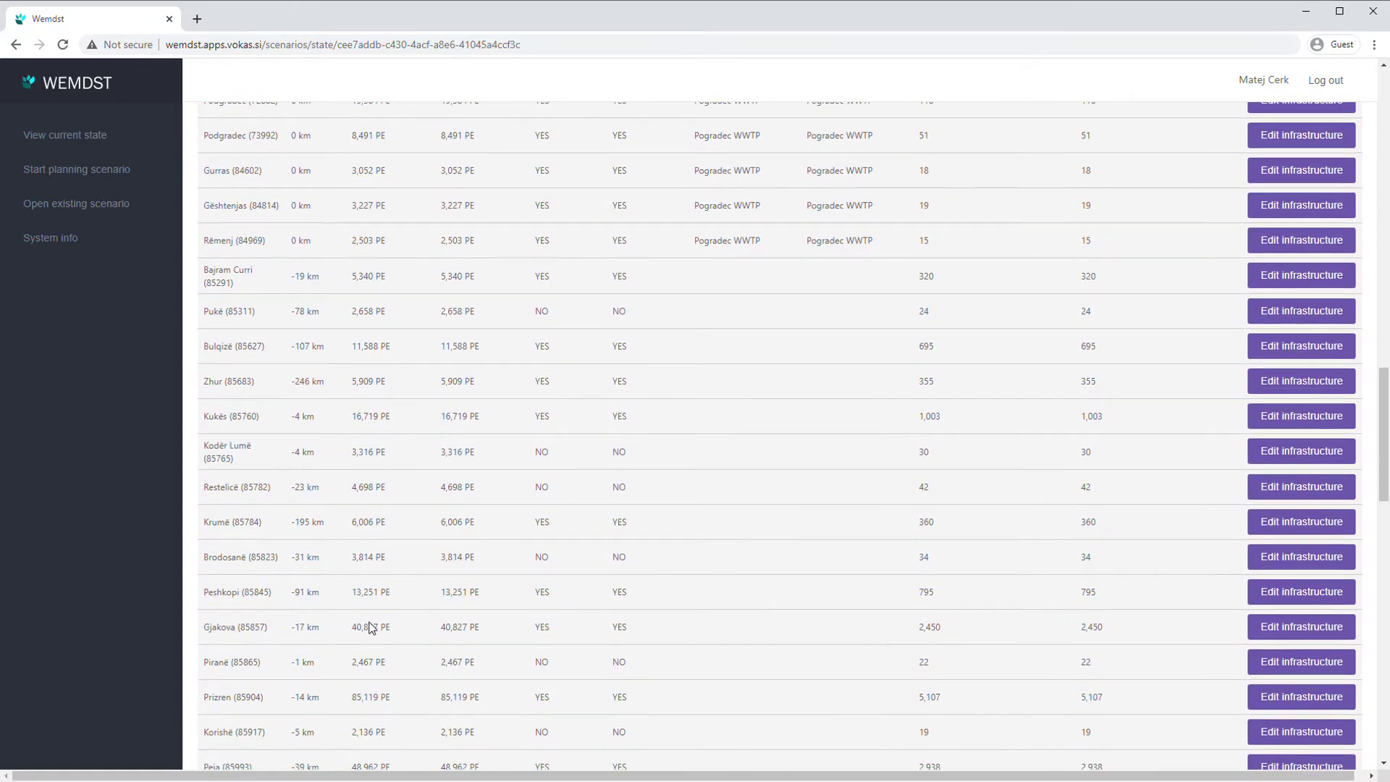
{"action": "left_click", "coordinate": [1283, 632]}
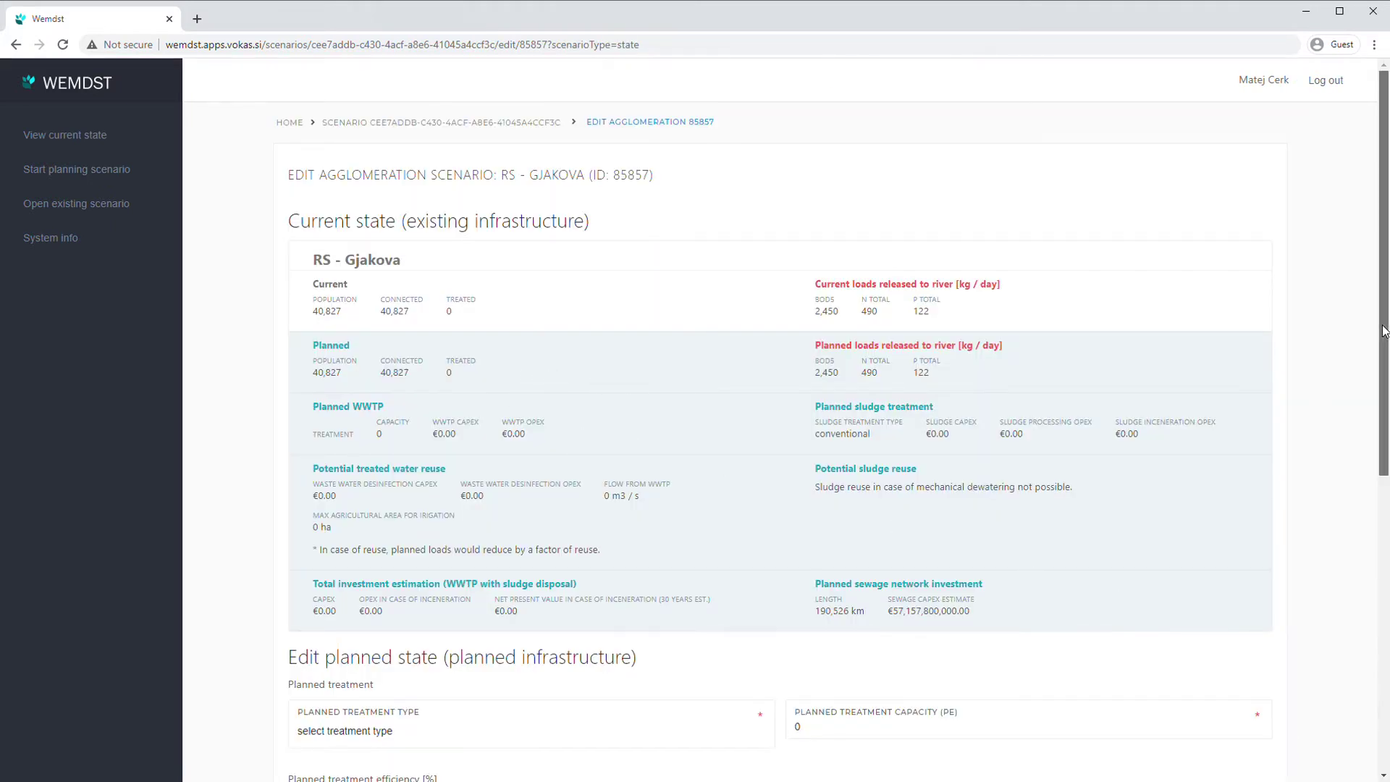
Step: Set Gjakova's planned treatment capacity to 41000 PE and its planned treatment type to secondary
{"action": "scroll", "coordinate": [1369, 396], "scroll_direction": "down", "scroll_amount": 3}
{"action": "scroll", "coordinate": [1369, 396], "scroll_direction": "down", "scroll_amount": 3}
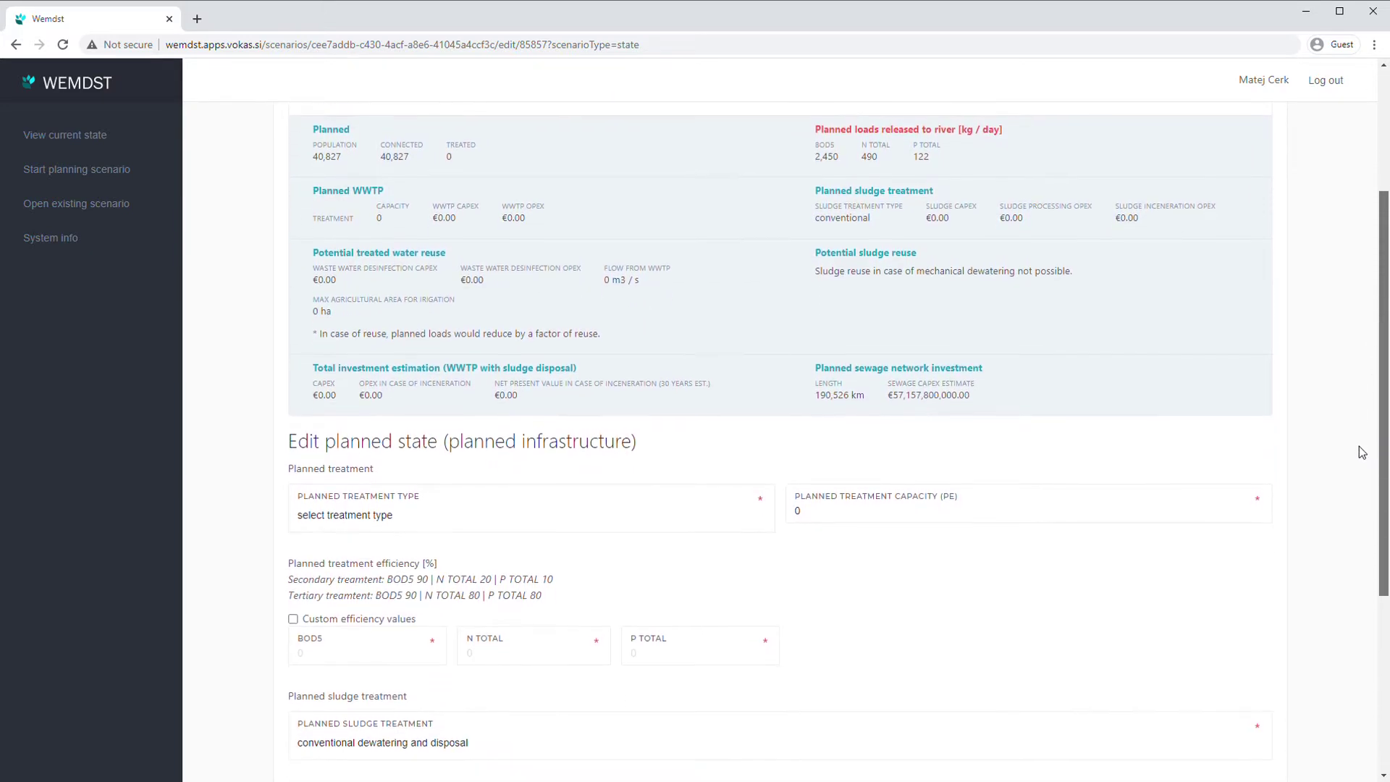
{"action": "left_click", "coordinate": [821, 518]}
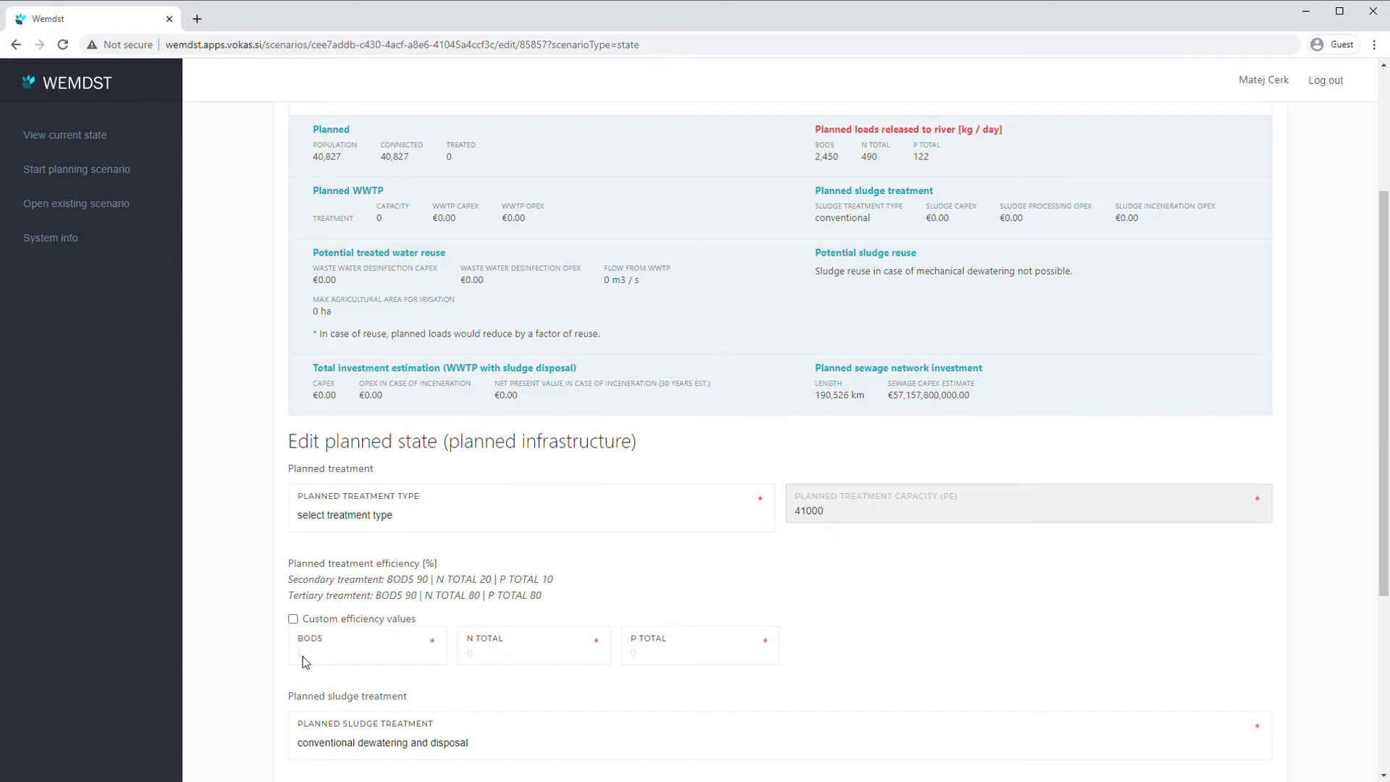
{"action": "left_click", "coordinate": [323, 518]}
{"action": "left_click", "coordinate": [320, 534]}
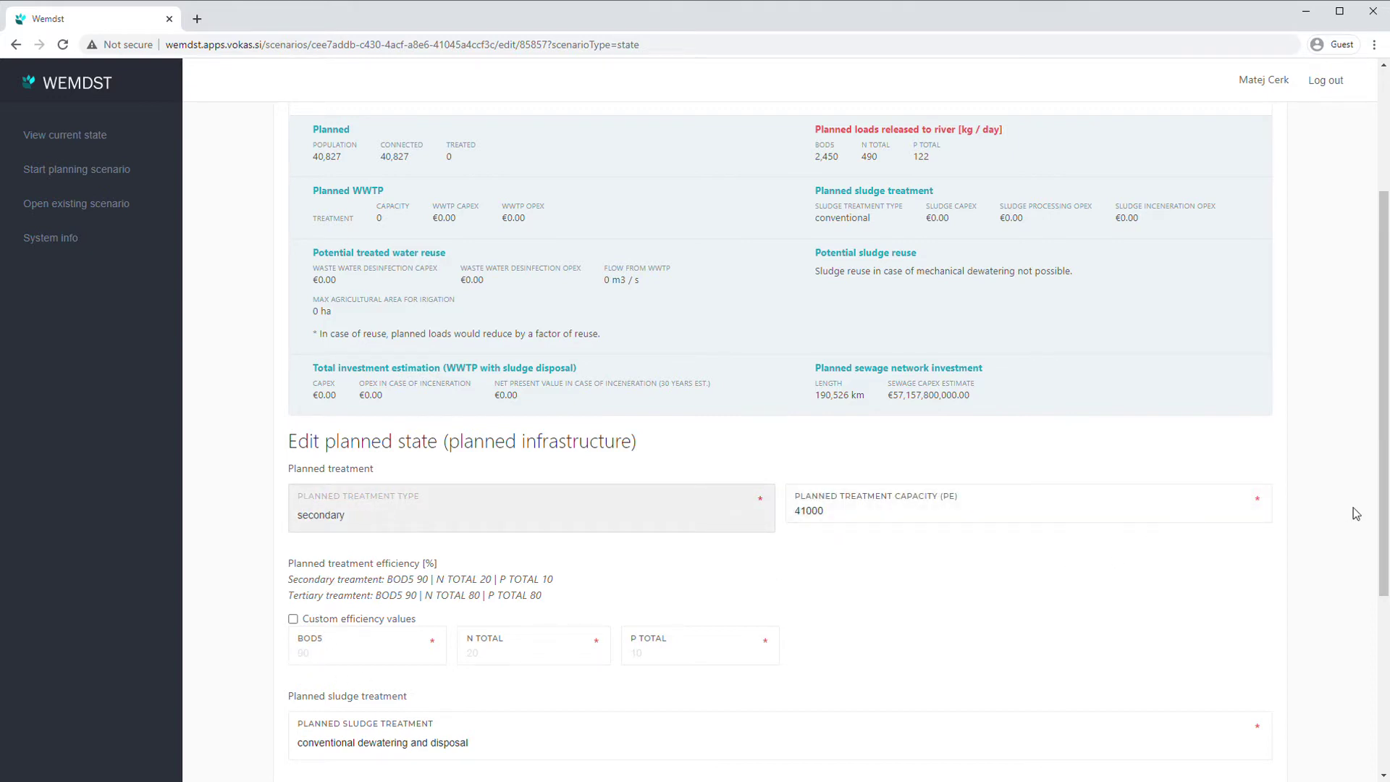
Step: Set Gjakova's planned sludge treatment to reed beds and the planned additional sewage network length to 10 km
{"action": "left_click_drag", "start_coordinate": [1387, 536], "coordinate": [1387, 623]}
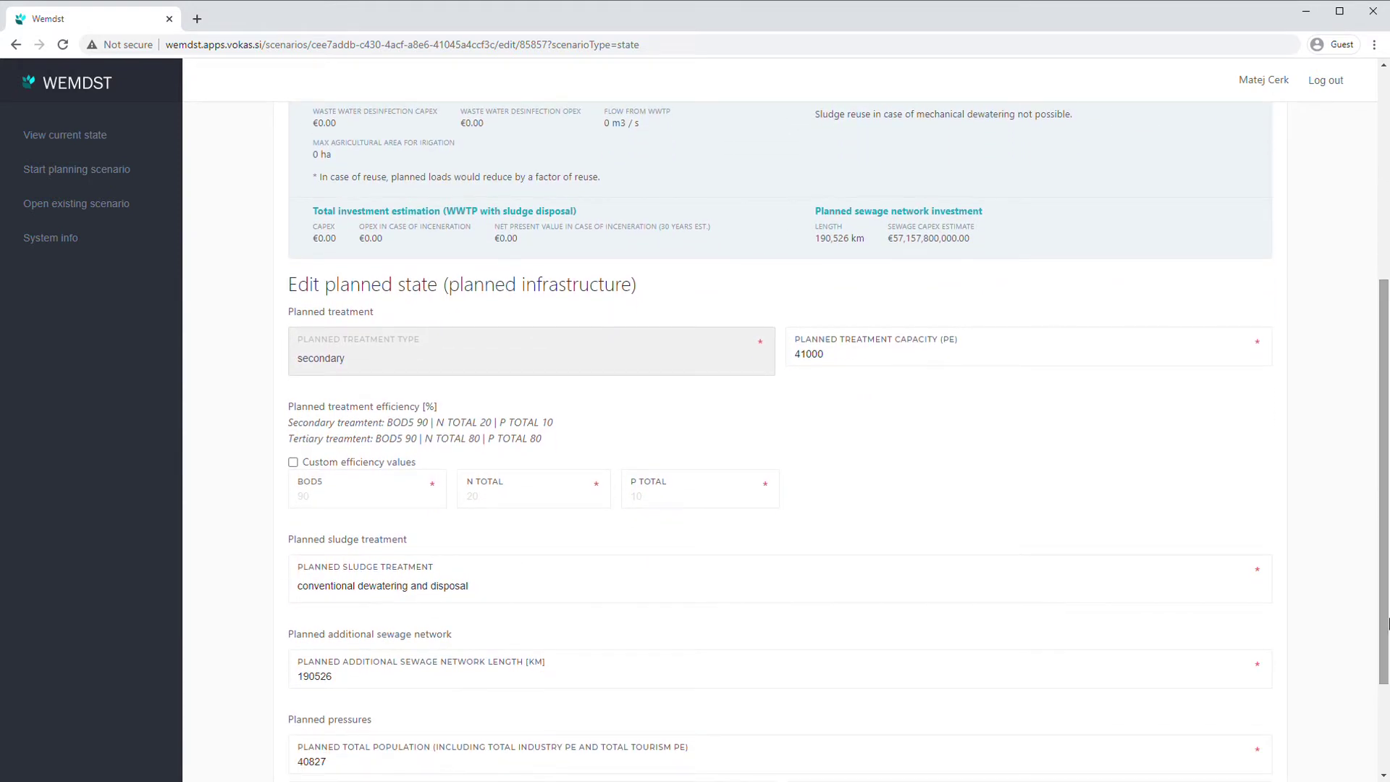
{"action": "left_click", "coordinate": [496, 583]}
{"action": "left_click", "coordinate": [500, 619]}
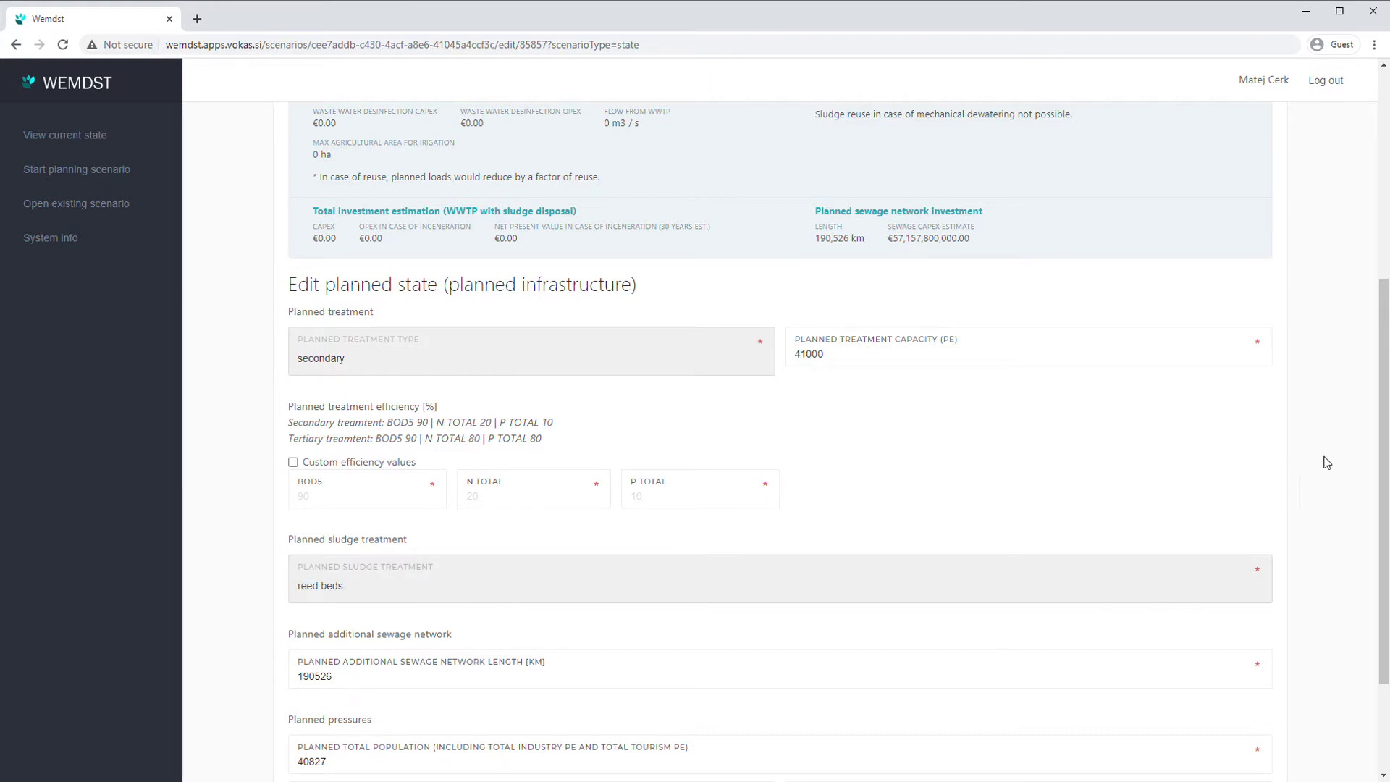
{"action": "left_click_drag", "start_coordinate": [1385, 462], "coordinate": [1384, 556]}
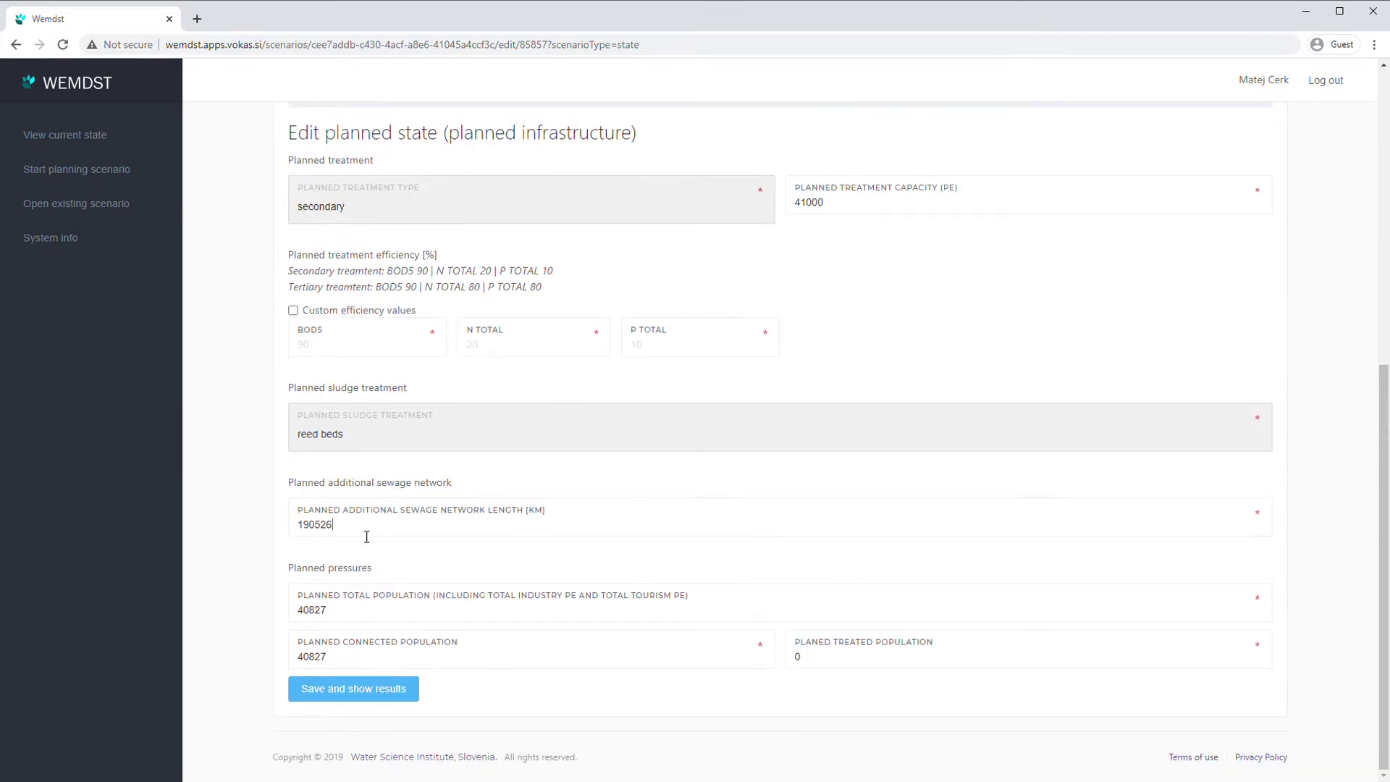
{"action": "double_click", "coordinate": [318, 526]}
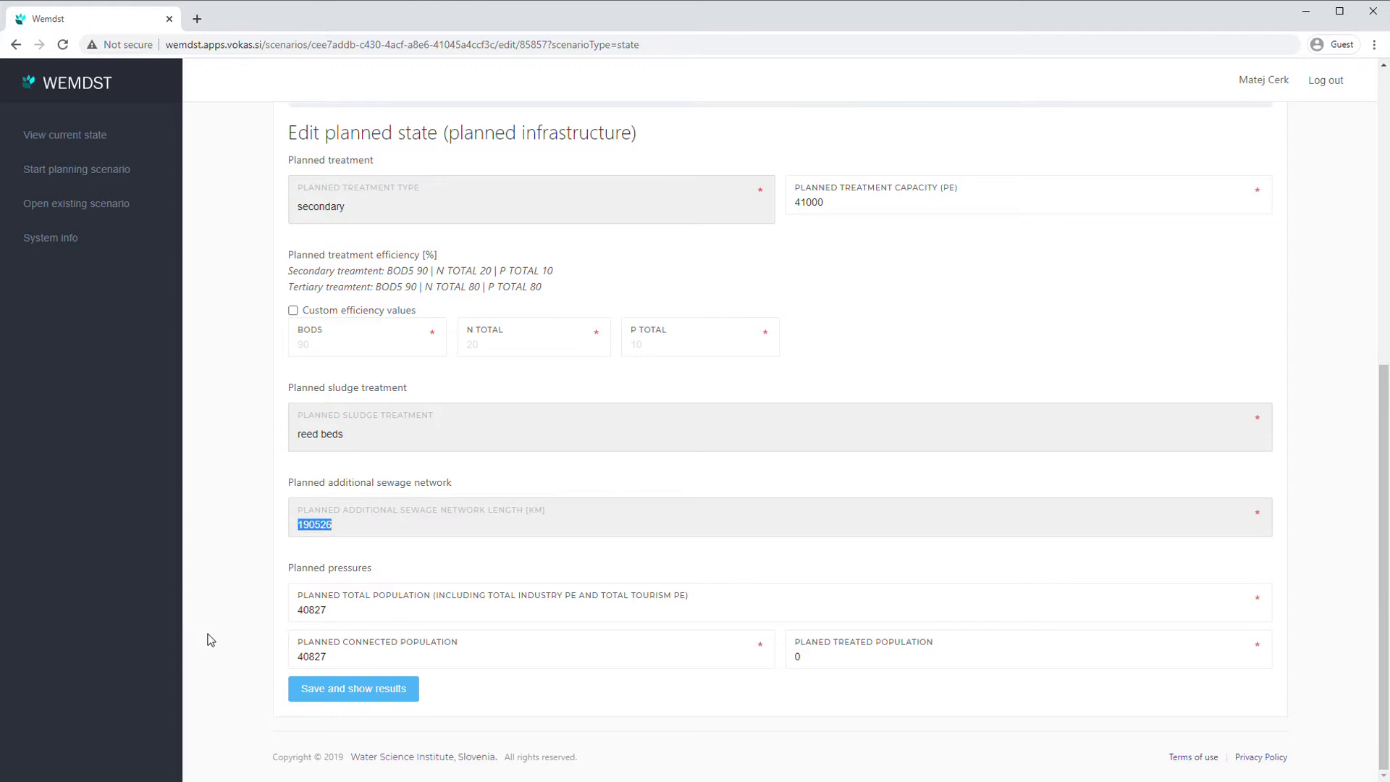
{"action": "type", "text": "10"}
Step: Copy Gjakova's planned connected population of 40827 into the planned treated population
{"action": "left_click", "coordinate": [342, 619]}
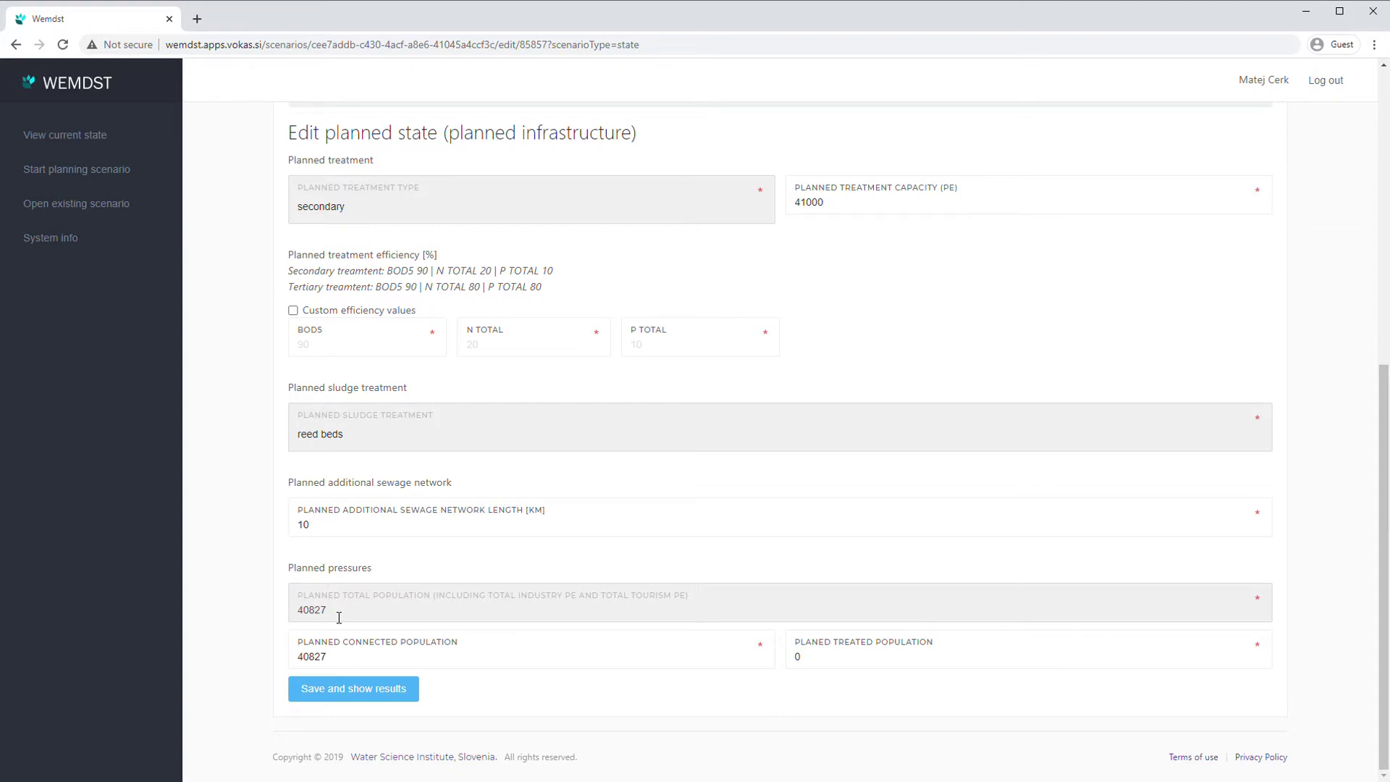
{"action": "left_click_drag", "start_coordinate": [339, 616], "coordinate": [240, 619]}
{"action": "left_click_drag", "start_coordinate": [341, 666], "coordinate": [230, 663]}
{"action": "key", "text": "ctrl+c"}
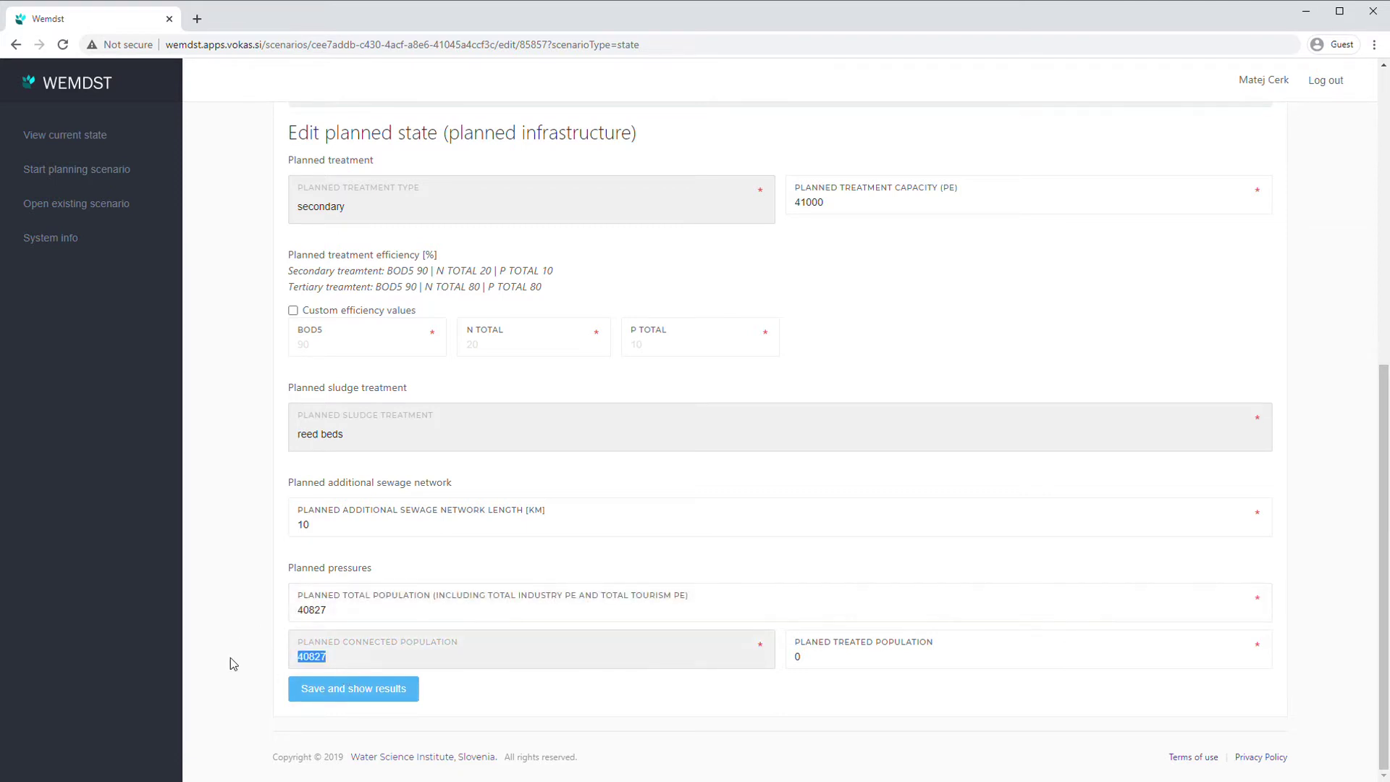
{"action": "left_click", "coordinate": [813, 665]}
{"action": "key", "text": "ctrl+v"}
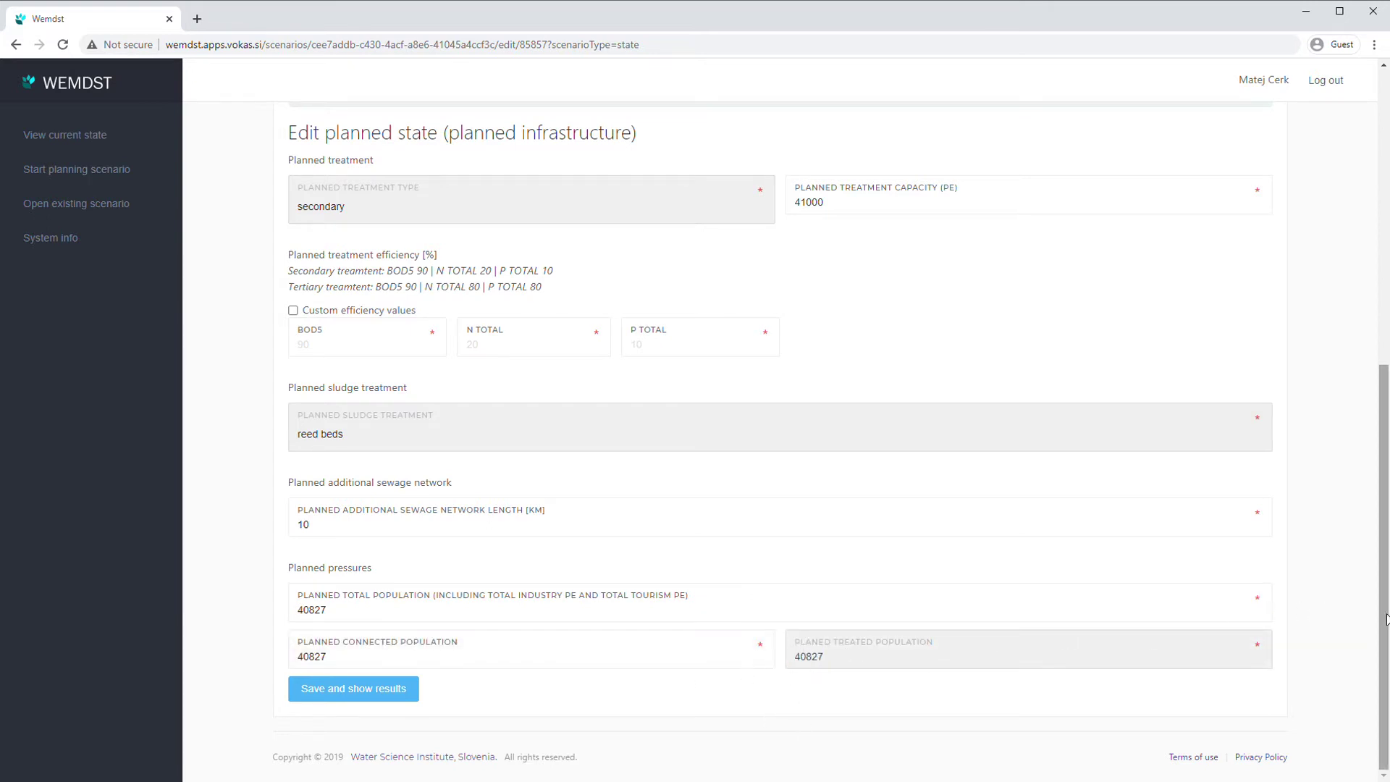
Step: Review Gjakova's planned infrastructure entries, then save them and show the scenario results
{"action": "scroll", "coordinate": [1385, 565], "scroll_direction": "up", "scroll_amount": 7}
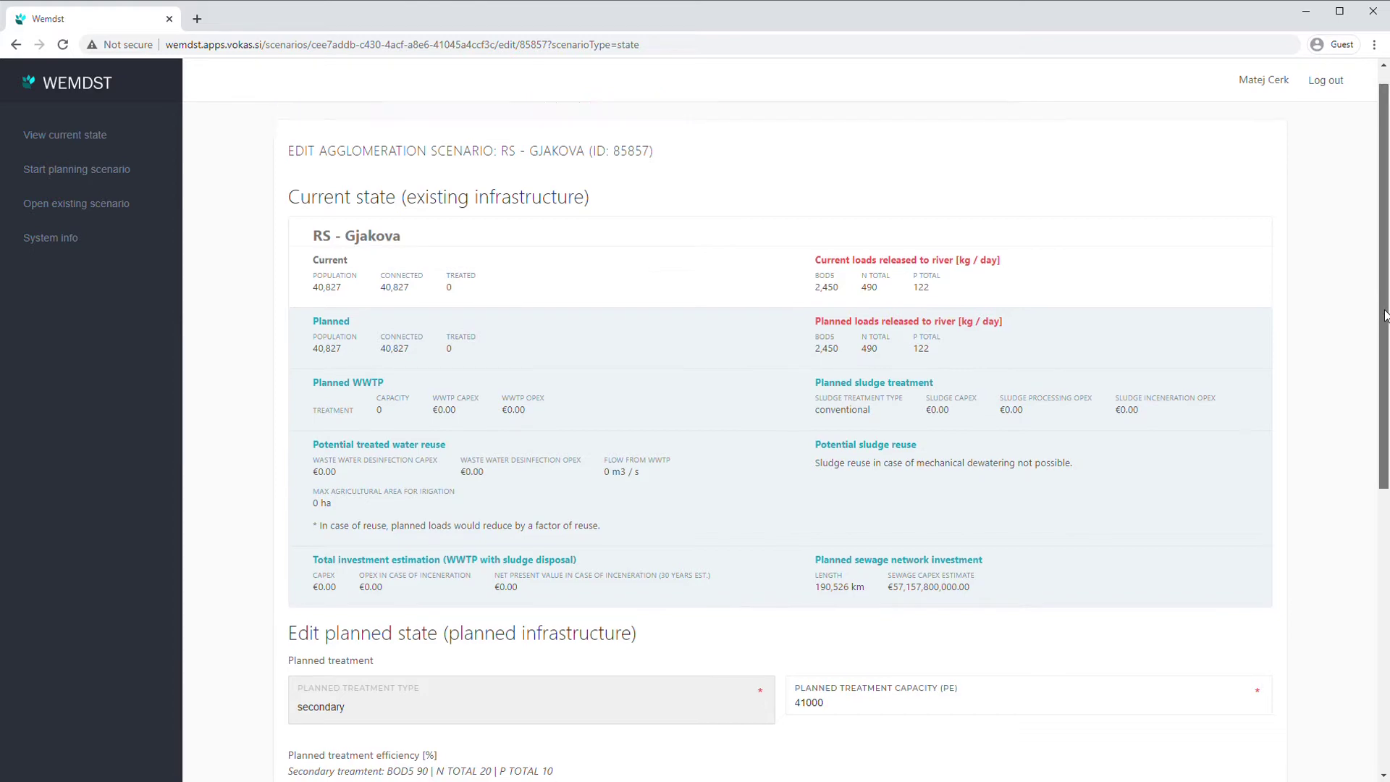
{"action": "left_click_drag", "start_coordinate": [1383, 304], "coordinate": [1385, 595]}
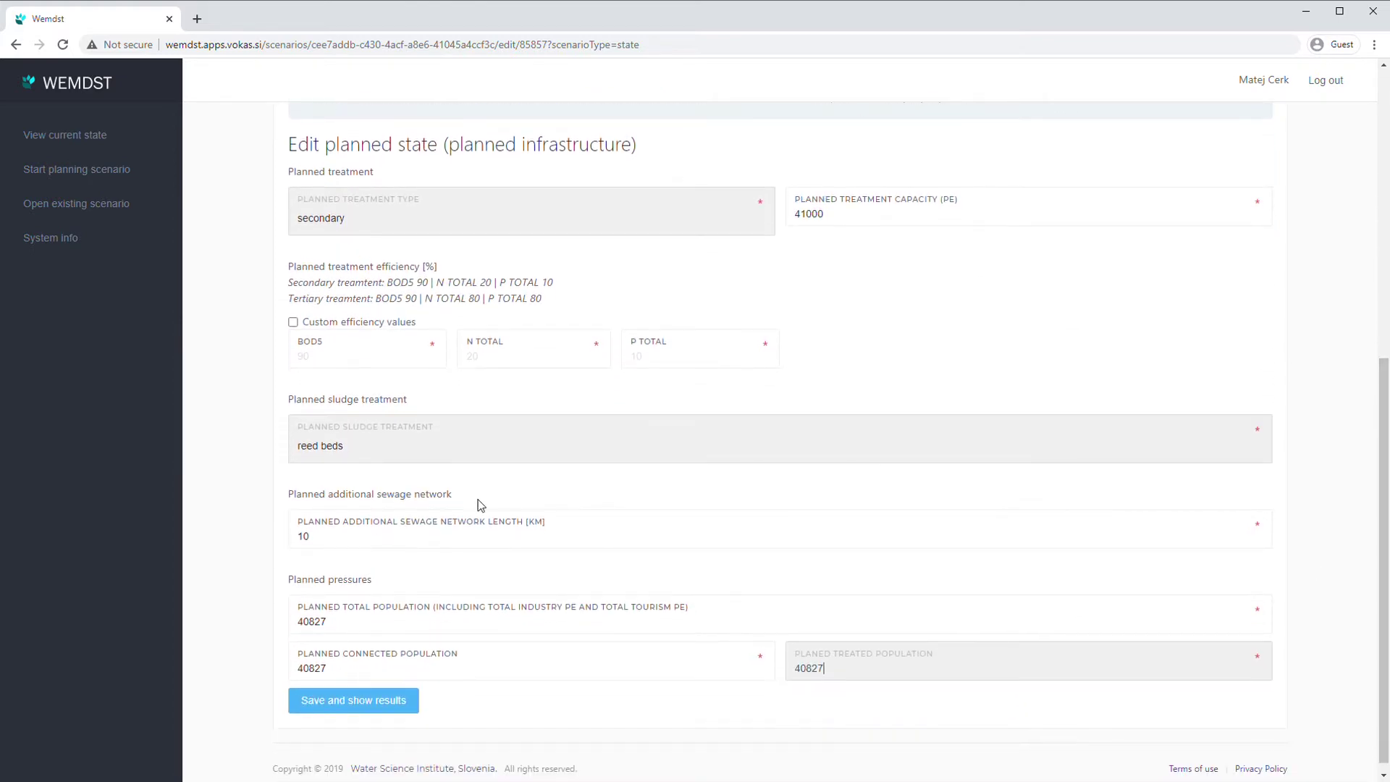
{"action": "left_click", "coordinate": [377, 697]}
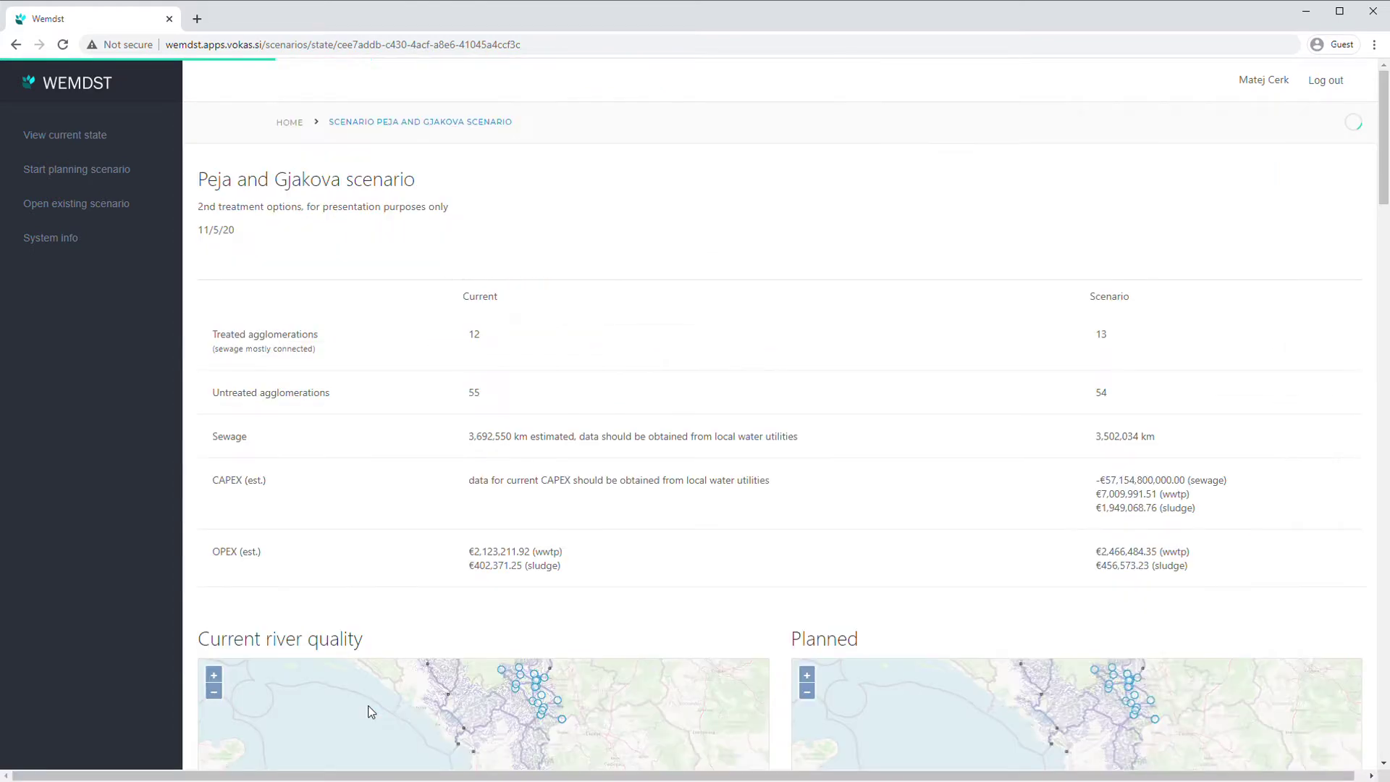
Step: Examine the scenario summary and compare the current and planned BOD5 river quality maps around Gjakova
{"action": "mouse_move", "coordinate": [1386, 178]}
{"action": "left_mouse_down"}
{"action": "mouse_move", "coordinate": [1386, 295]}
{"action": "mouse_move", "coordinate": [1386, 176]}
{"action": "left_mouse_up"}
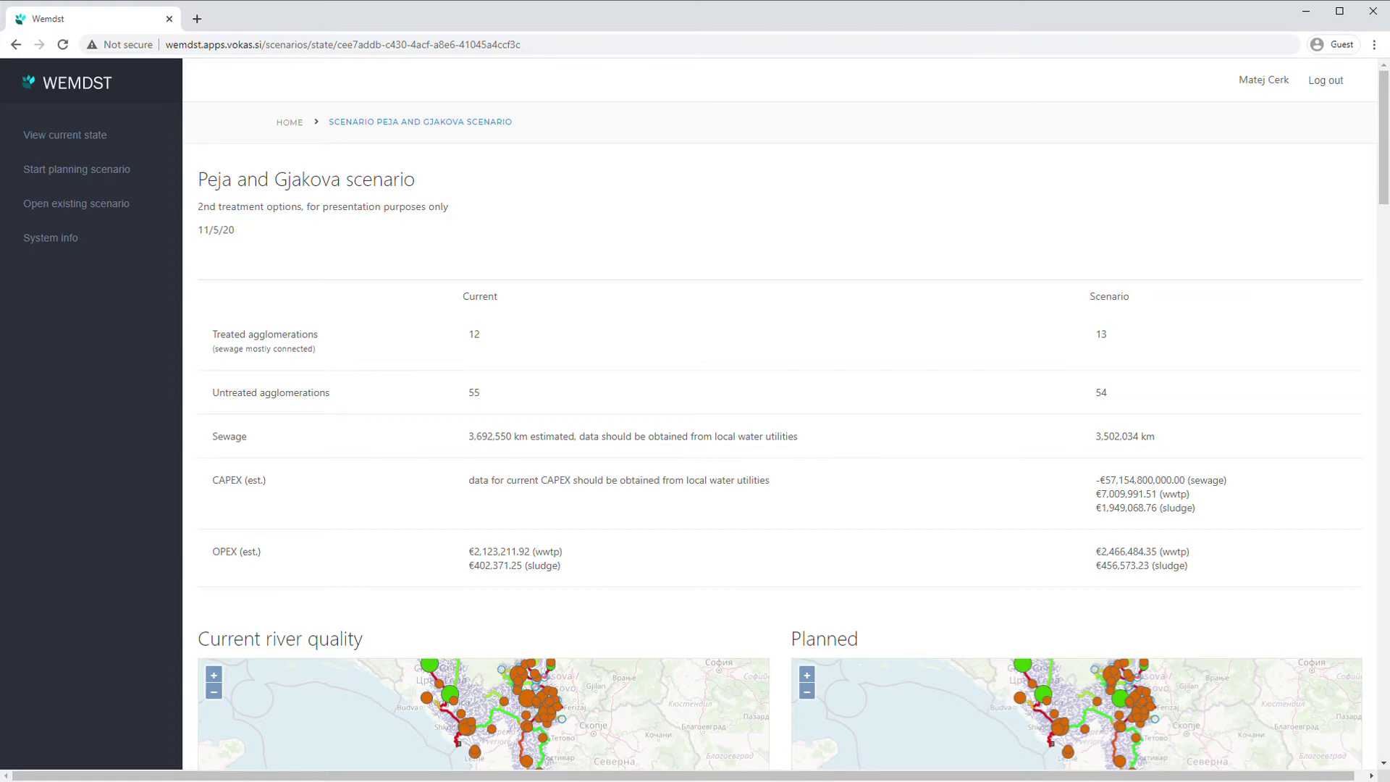
{"action": "left_click_drag", "start_coordinate": [1386, 177], "coordinate": [1382, 247]}
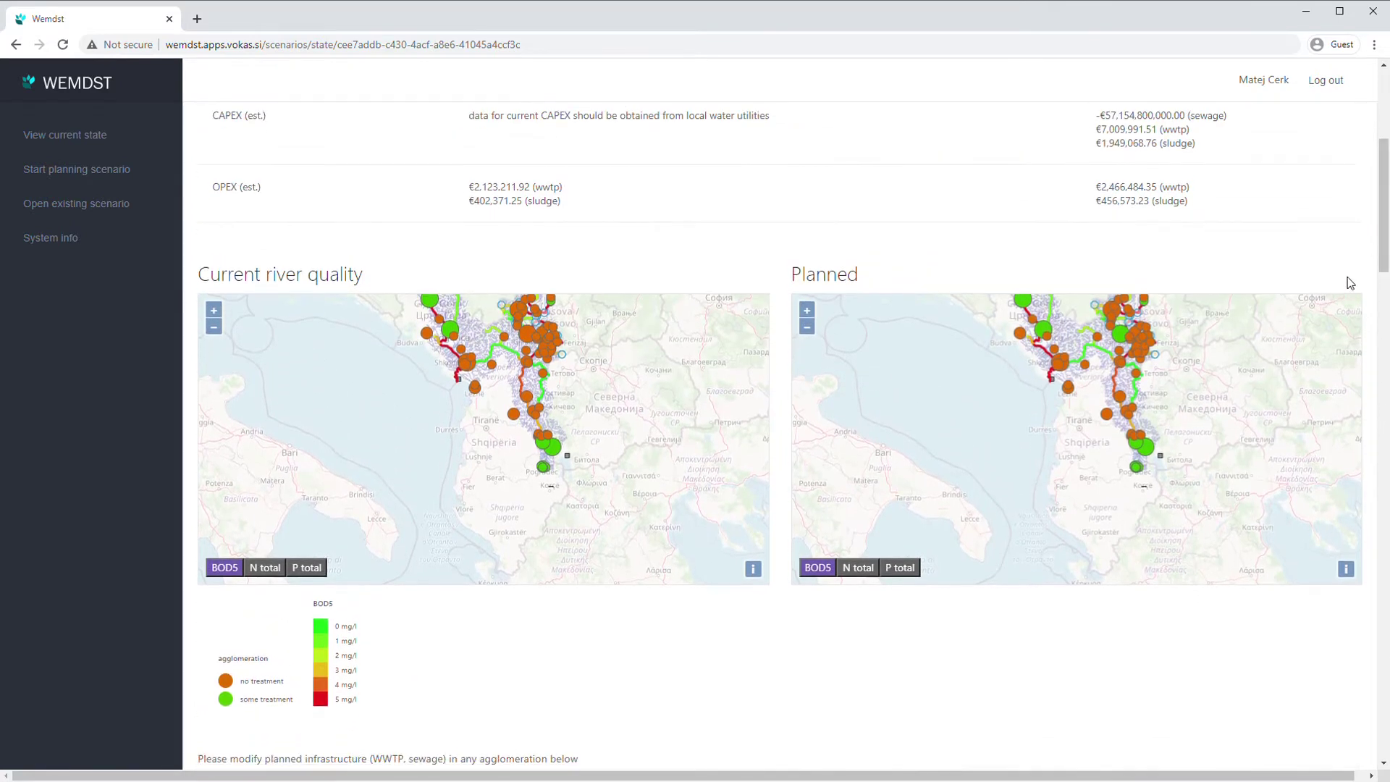
{"action": "left_click_drag", "start_coordinate": [640, 385], "coordinate": [636, 453]}
{"action": "mouse_move", "coordinate": [518, 425]}
{"action": "scroll", "coordinate": [518, 425], "scroll_direction": "up", "scroll_amount": 2}
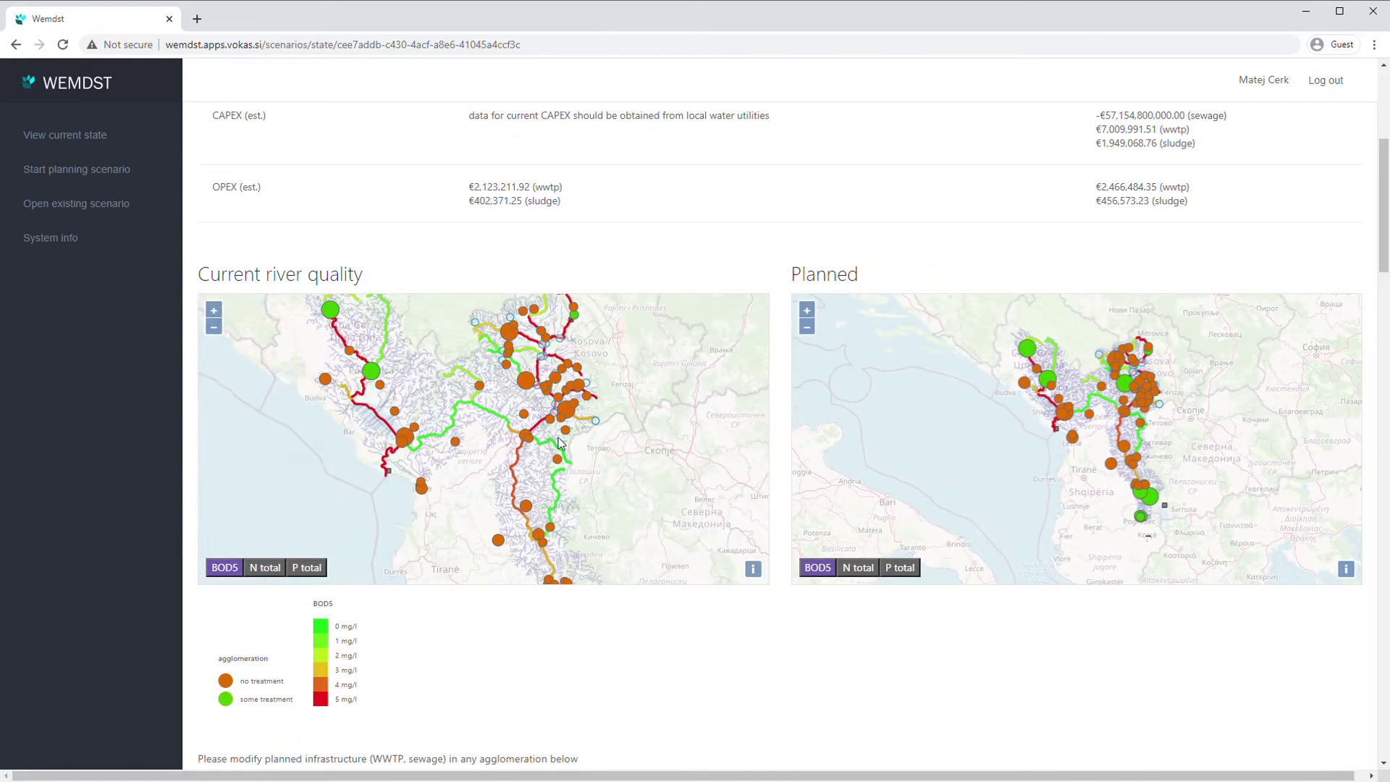
{"action": "mouse_move", "coordinate": [1126, 419]}
{"action": "scroll", "coordinate": [1126, 419], "scroll_direction": "up", "scroll_amount": 2}
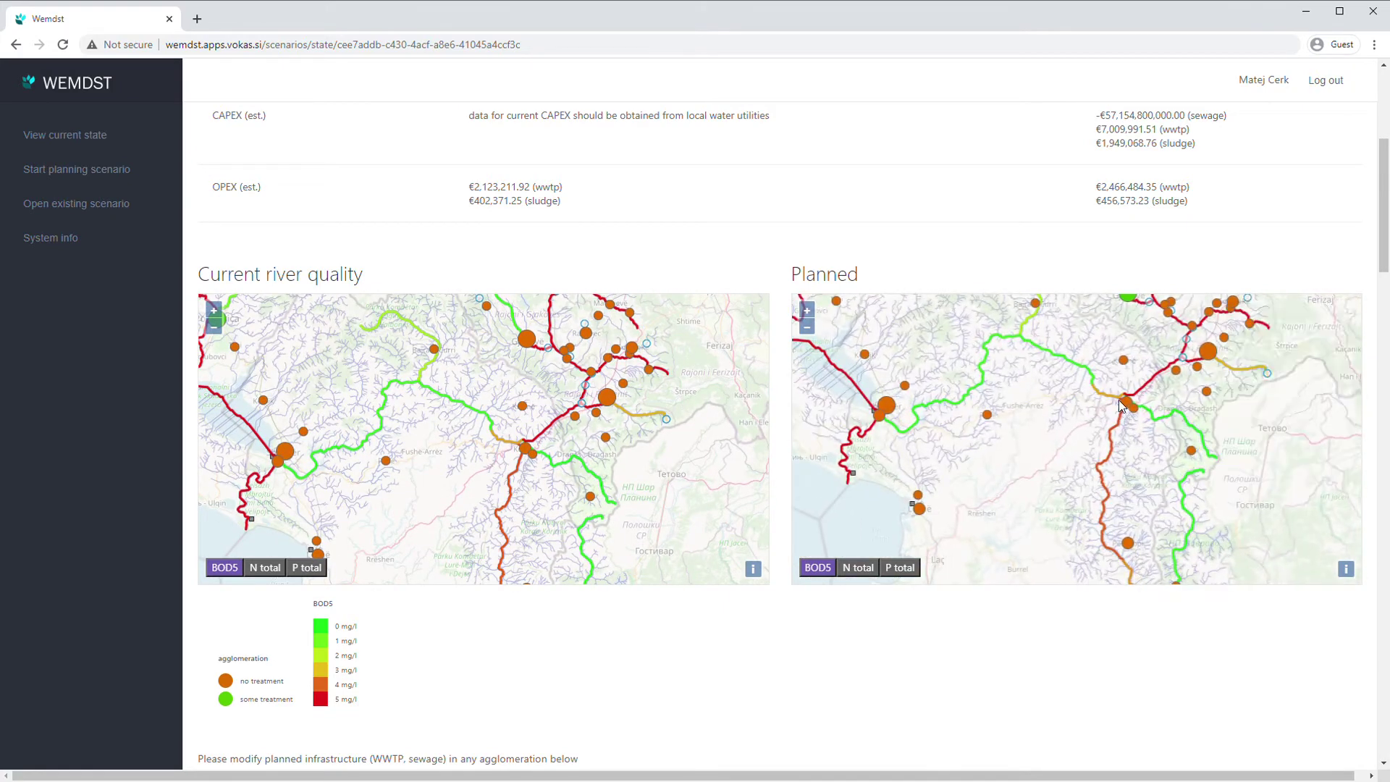
{"action": "scroll", "coordinate": [1102, 385], "scroll_direction": "up", "scroll_amount": 1}
{"action": "left_click_drag", "start_coordinate": [1093, 388], "coordinate": [1018, 456]}
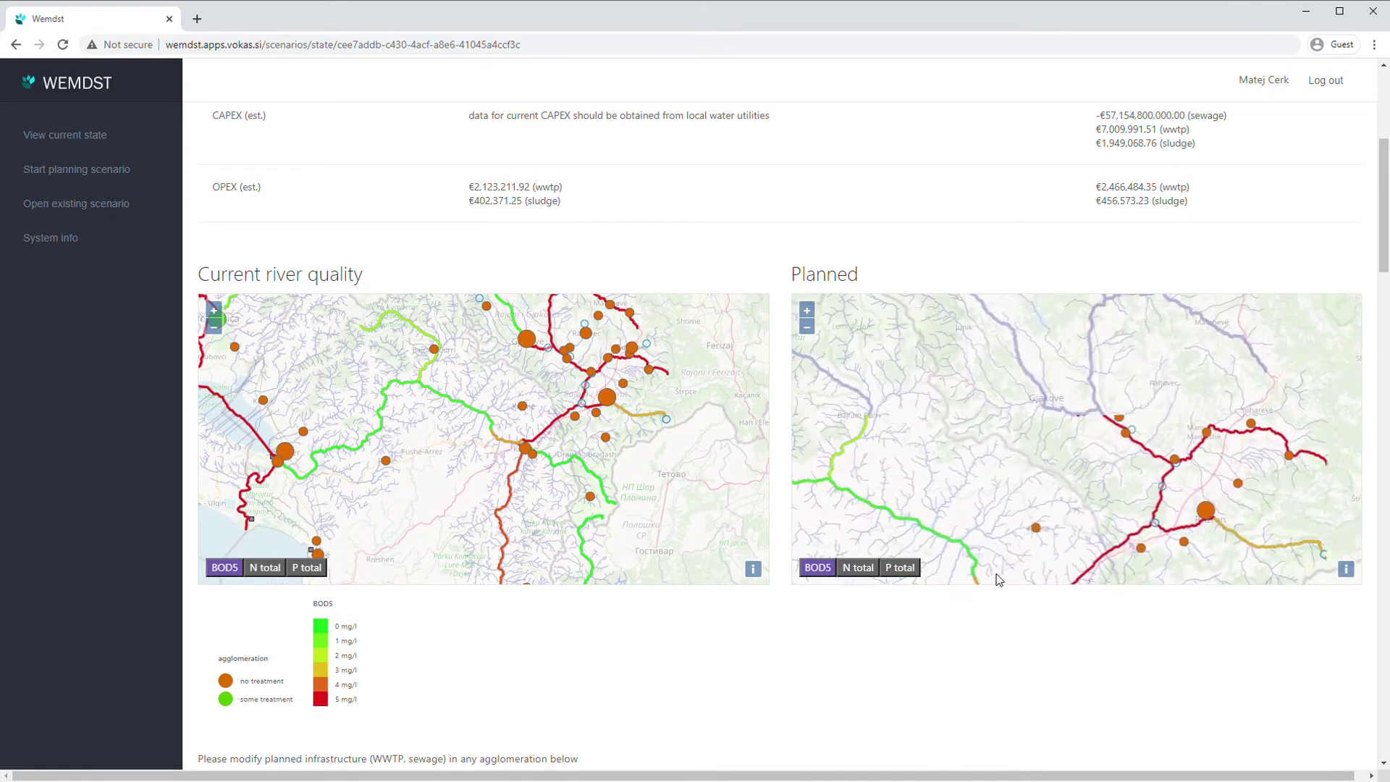
{"action": "mouse_move", "coordinate": [1016, 428]}
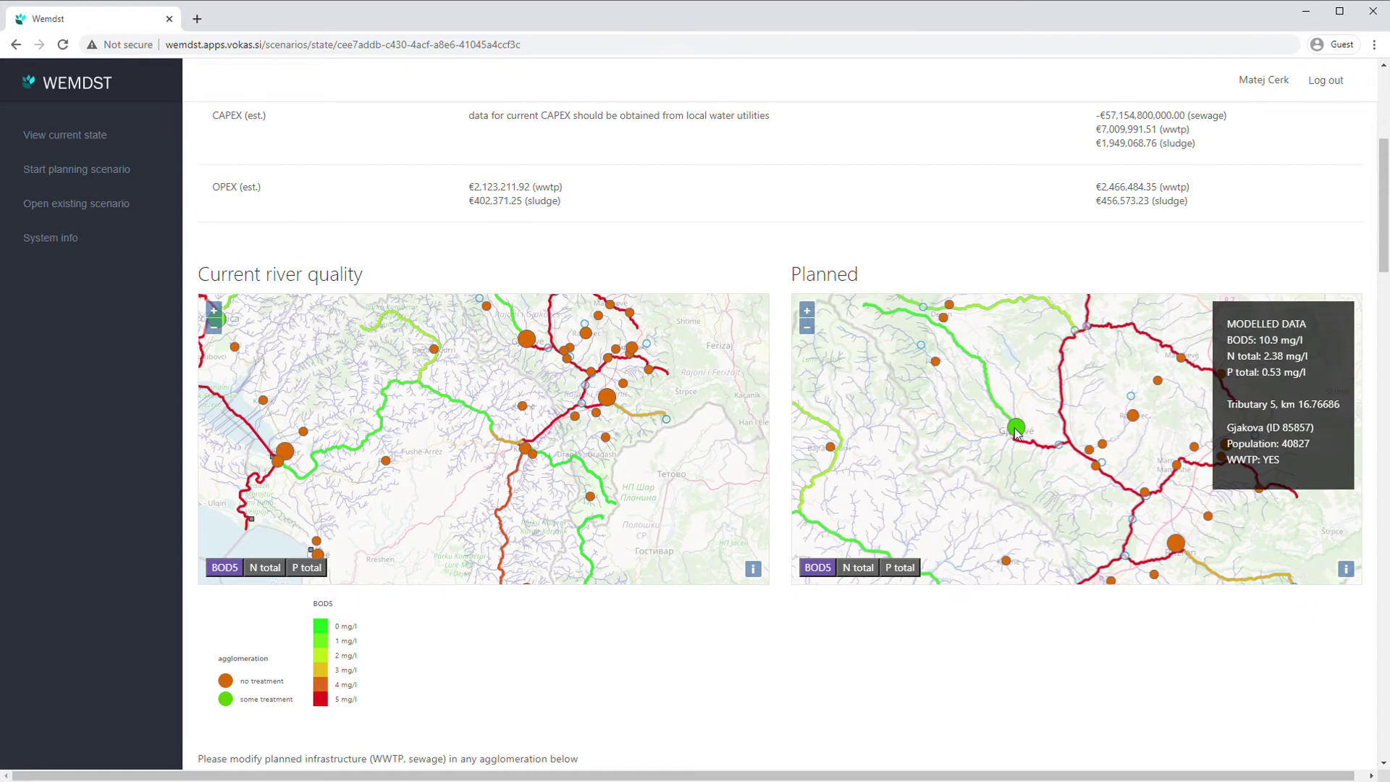
{"action": "left_click_drag", "start_coordinate": [512, 392], "coordinate": [478, 435]}
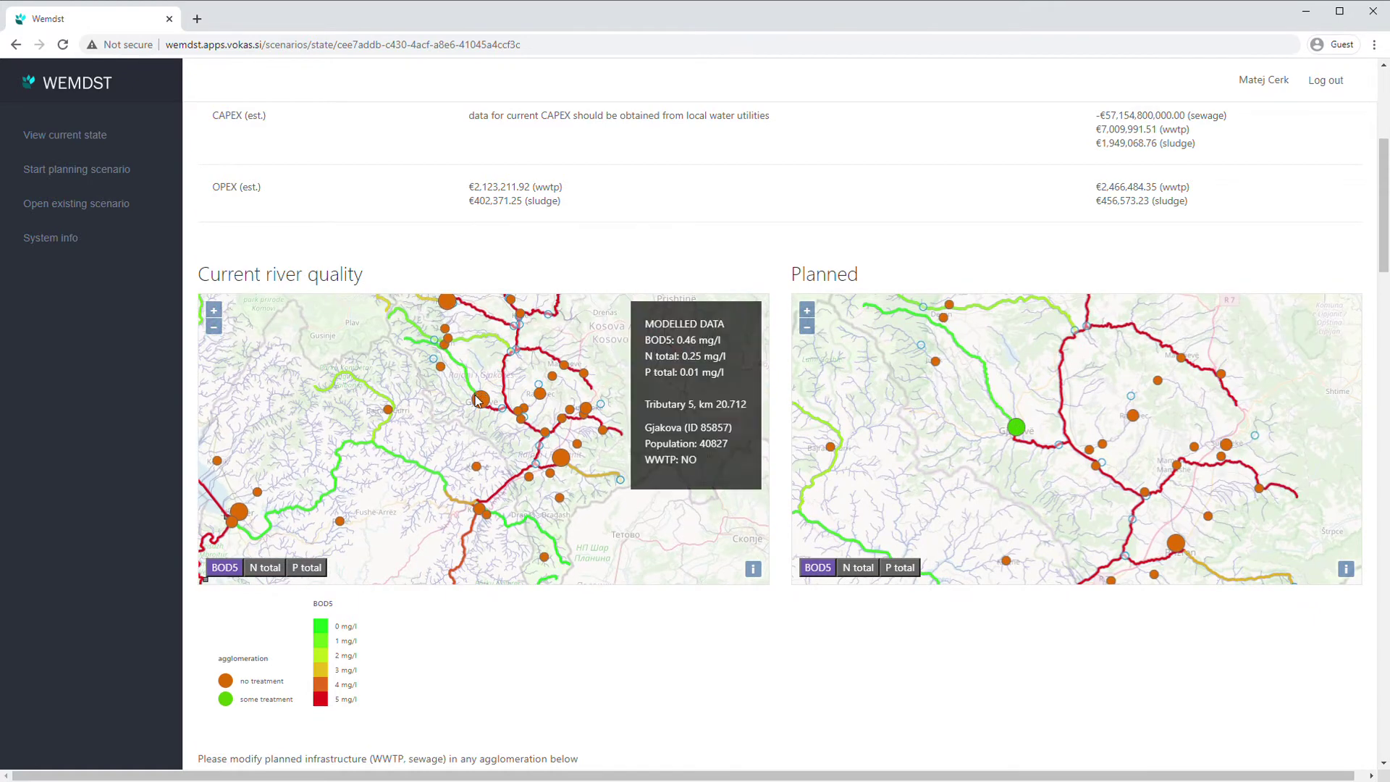
{"action": "scroll", "coordinate": [478, 394], "scroll_direction": "up", "scroll_amount": 1}
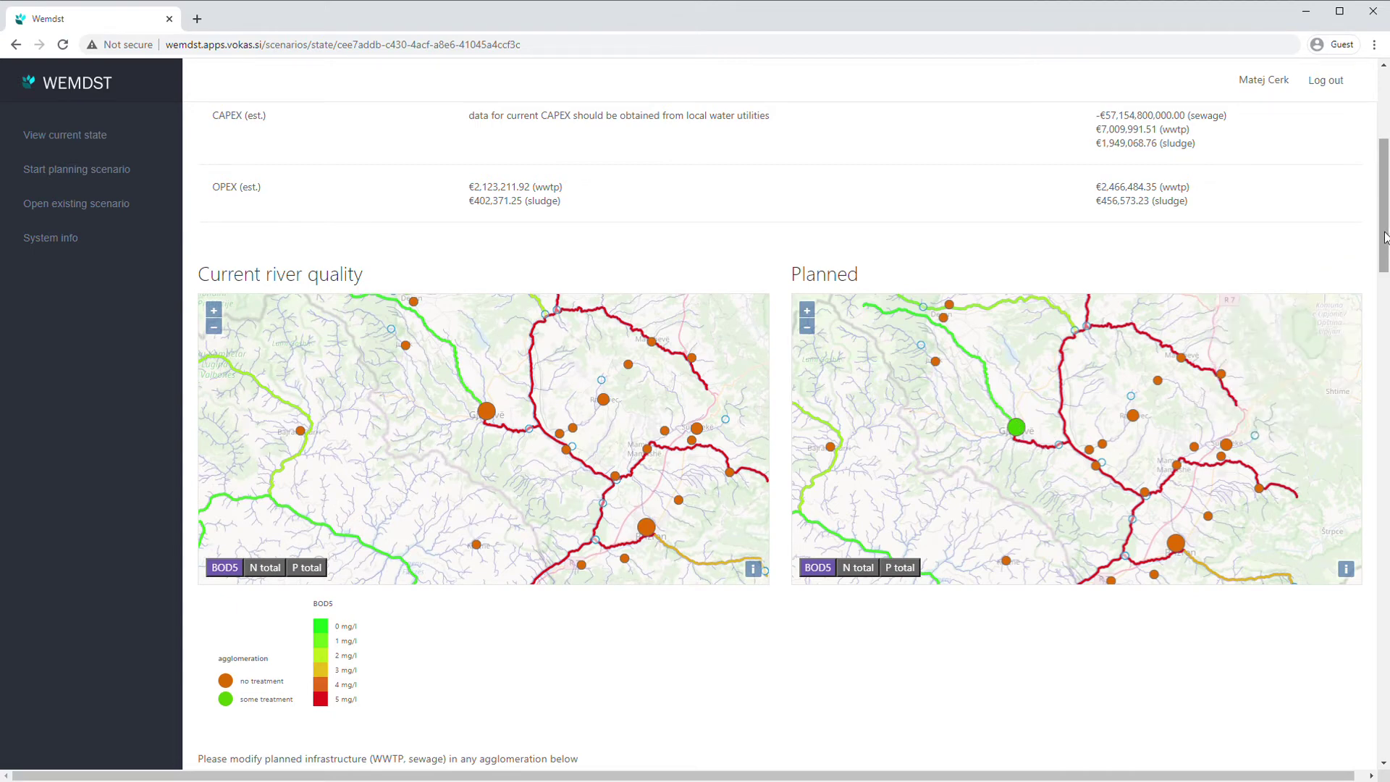
Step: Locate Peja on the planned and current river quality maps and examine the river stretch beside it
{"action": "scroll", "coordinate": [496, 516], "scroll_direction": "down", "scroll_amount": 3}
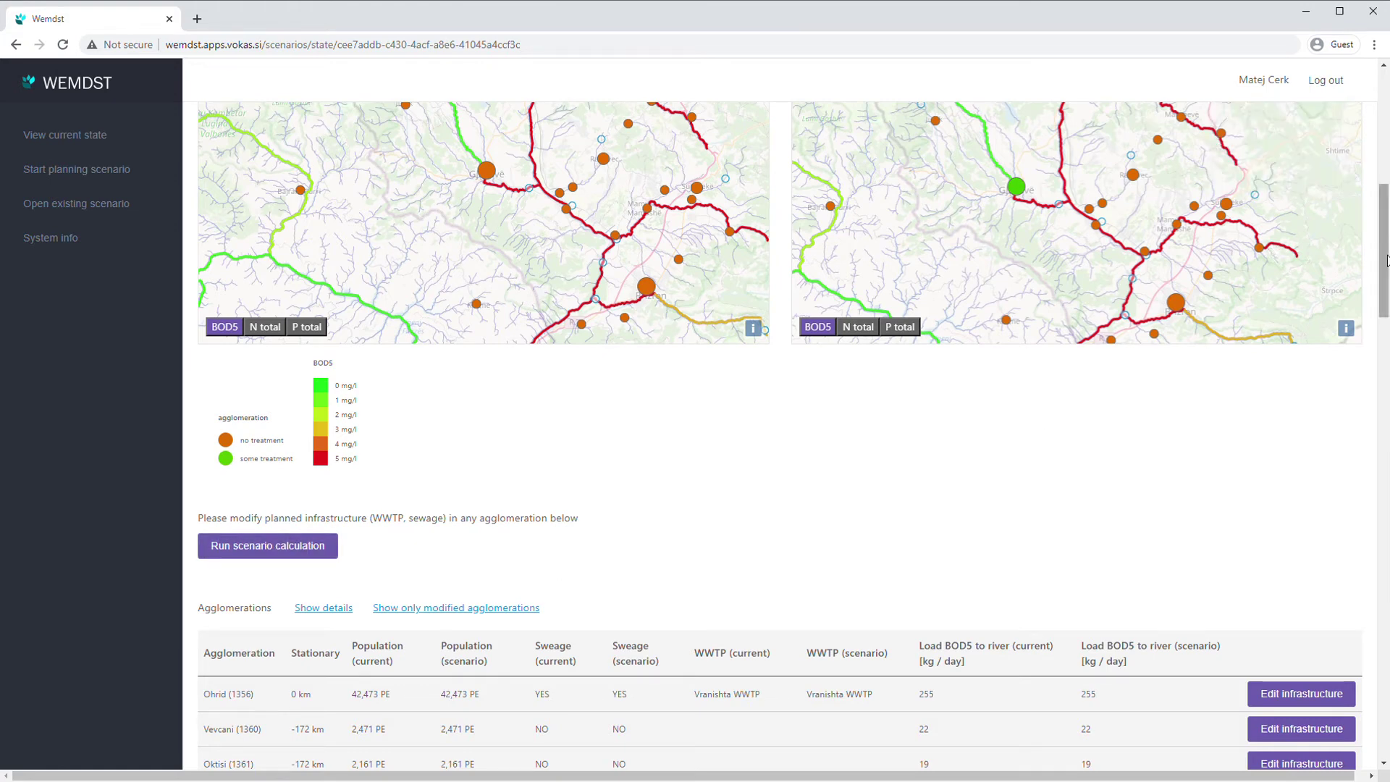
{"action": "scroll", "coordinate": [1385, 270], "scroll_direction": "up", "scroll_amount": 3}
{"action": "left_click_drag", "start_coordinate": [1162, 342], "coordinate": [1152, 516]}
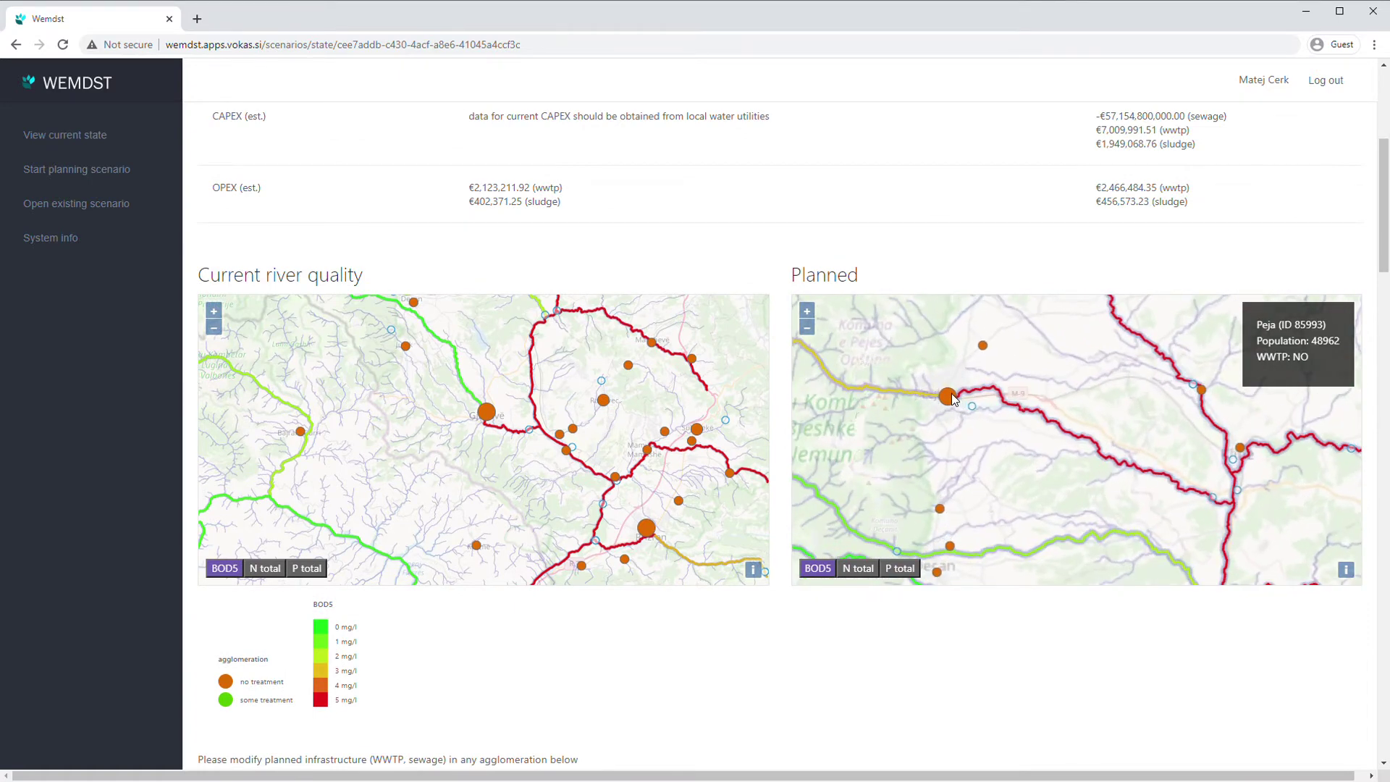
{"action": "scroll", "coordinate": [949, 395], "scroll_direction": "up", "scroll_amount": 4}
{"action": "scroll", "coordinate": [519, 416], "scroll_direction": "up", "scroll_amount": 3}
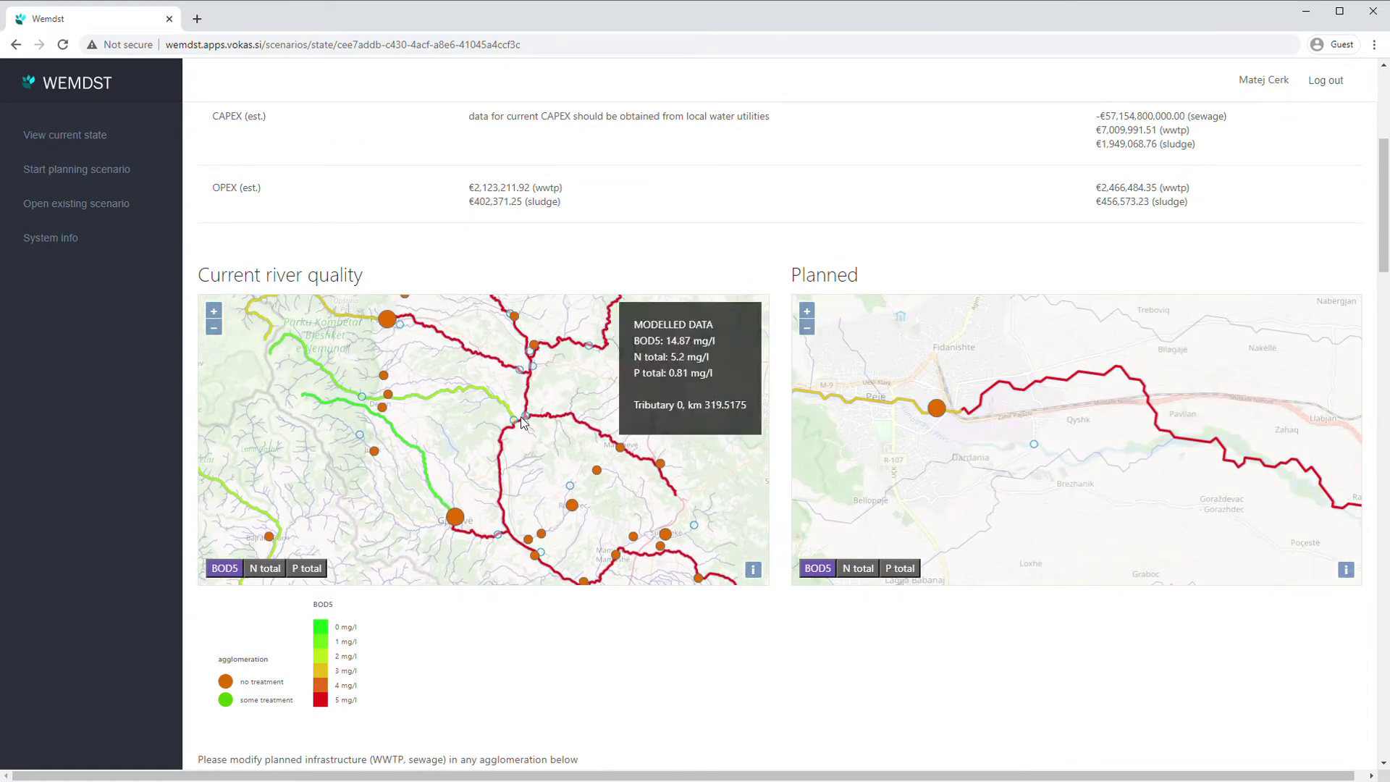
{"action": "scroll", "coordinate": [424, 448], "scroll_direction": "up", "scroll_amount": 3}
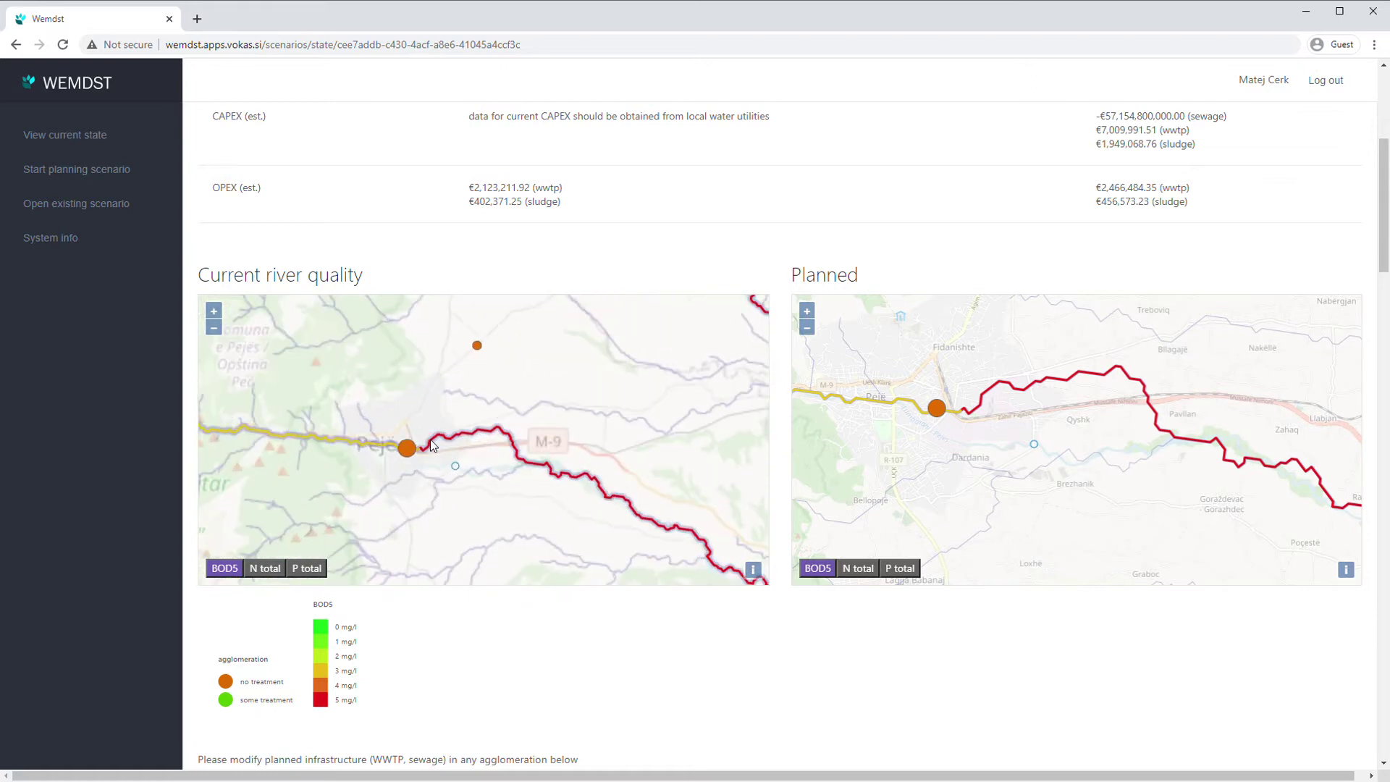
Step: Open Peja's infrastructure for editing and set its planned treatment type to secondary with a capacity of 50000 PE
{"action": "left_click_drag", "start_coordinate": [1383, 245], "coordinate": [1376, 500]}
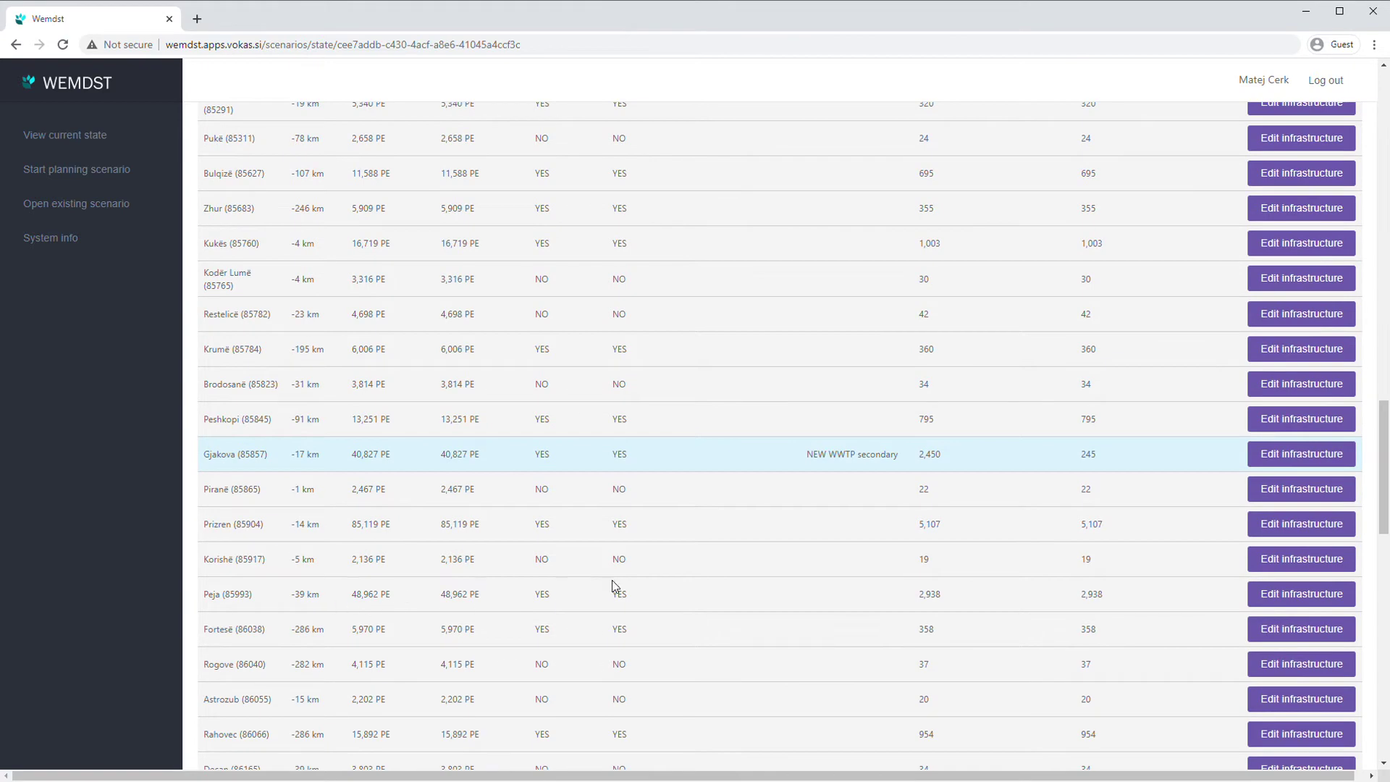
{"action": "left_click", "coordinate": [1274, 595]}
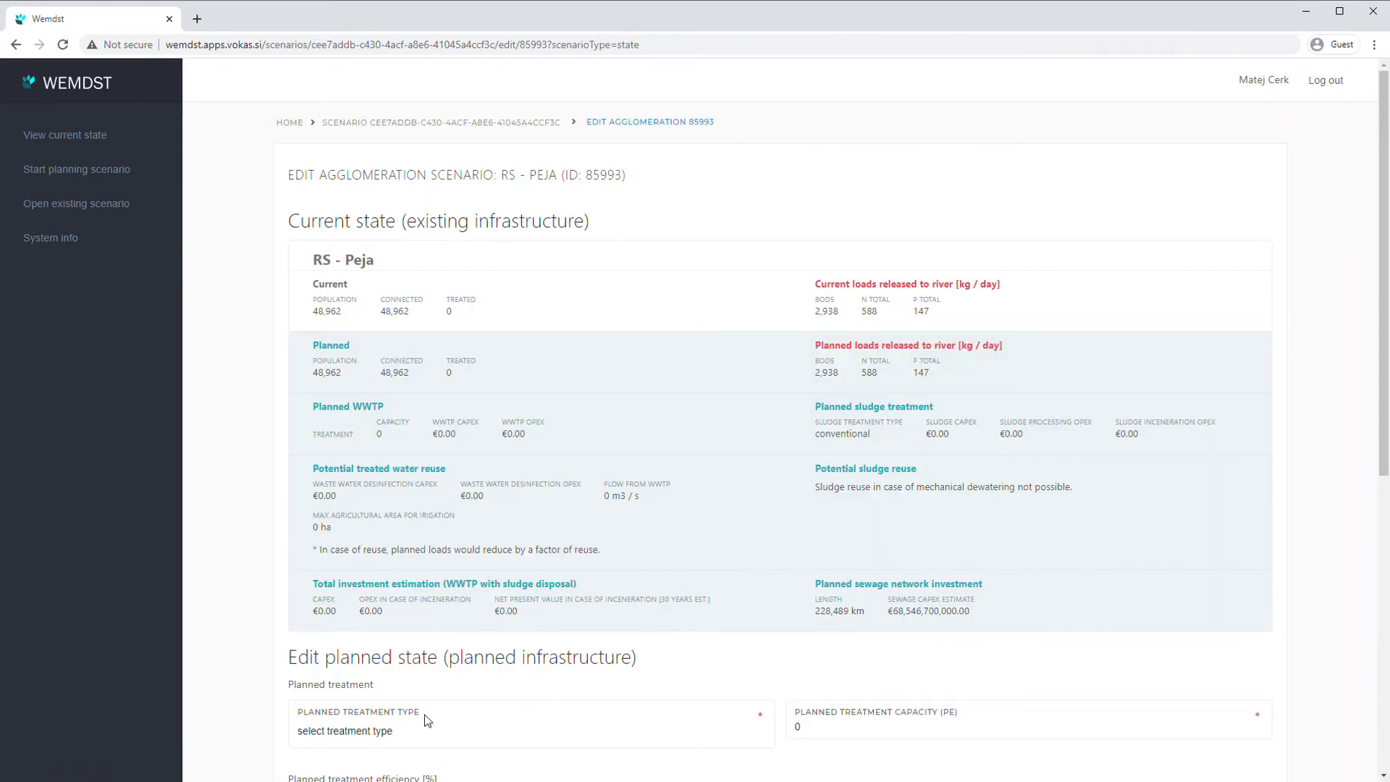
{"action": "left_click", "coordinate": [399, 756]}
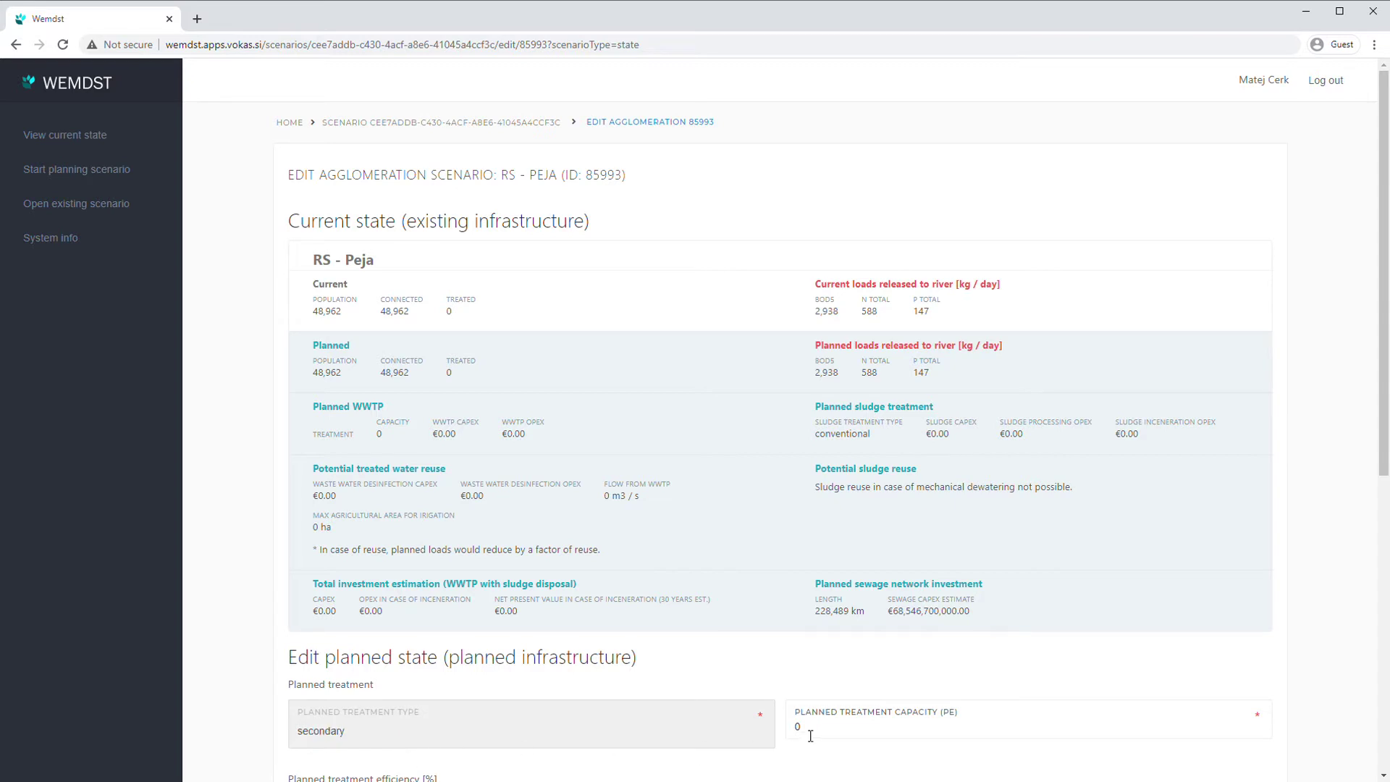
{"action": "left_click_drag", "start_coordinate": [809, 731], "coordinate": [754, 723]}
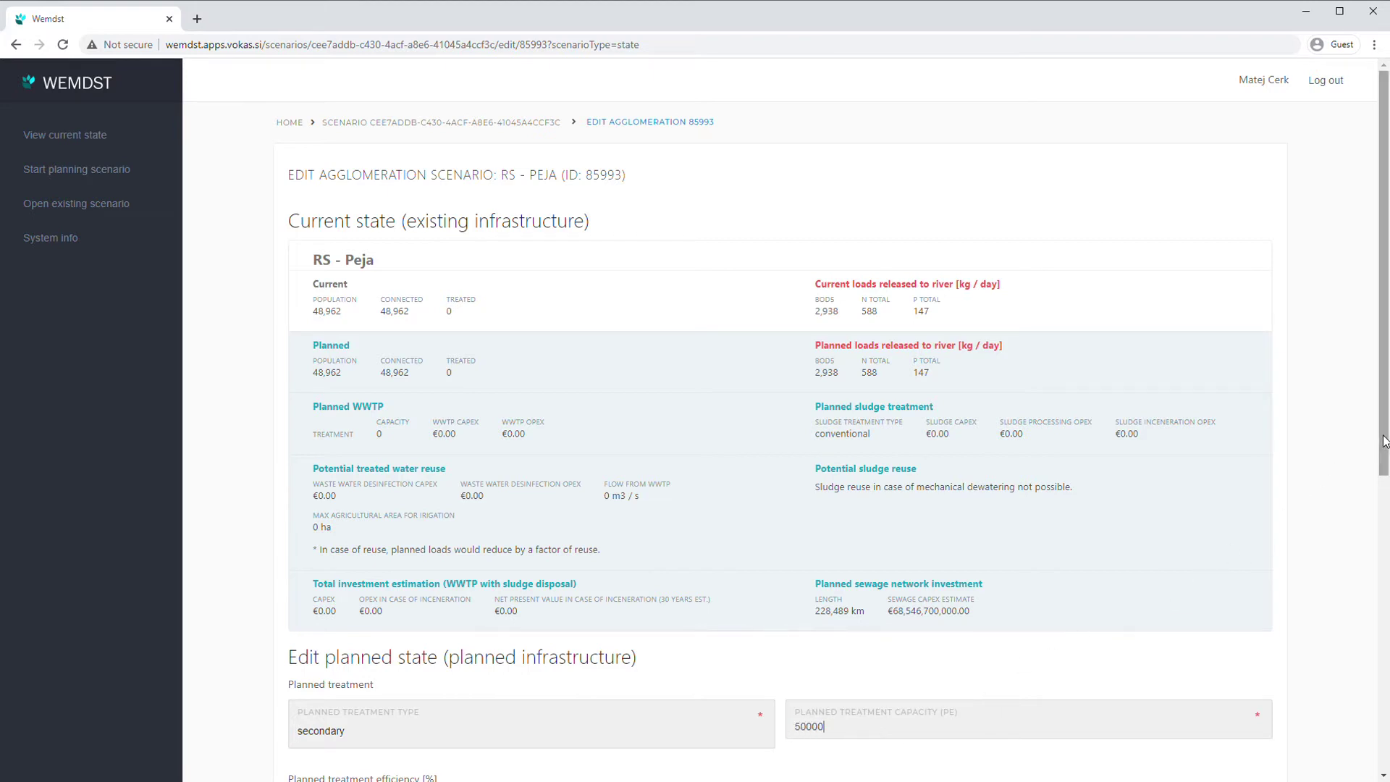
Step: Set Peja's planned additional sewage network length to 15 km
{"action": "left_click_drag", "start_coordinate": [1383, 438], "coordinate": [1384, 486]}
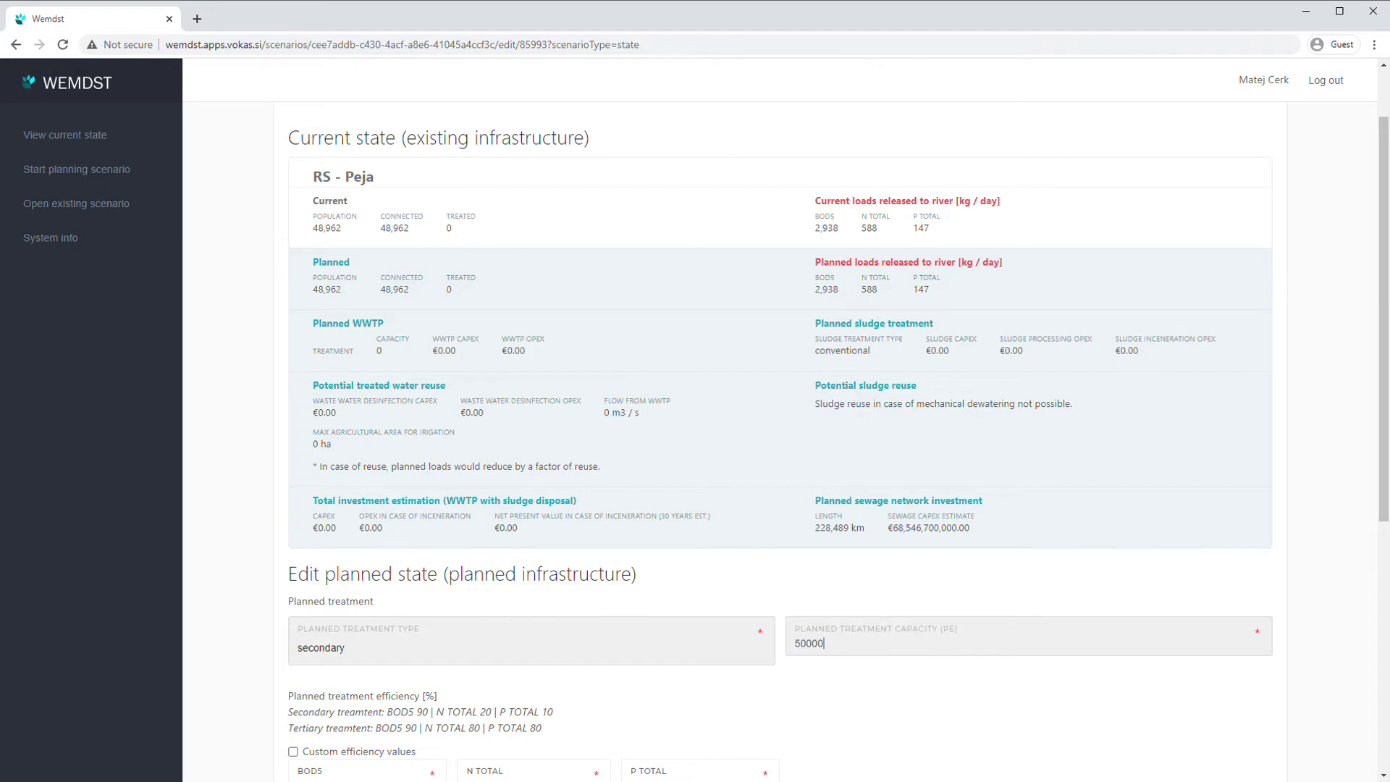
{"action": "scroll", "coordinate": [1371, 539], "scroll_direction": "down", "scroll_amount": 5}
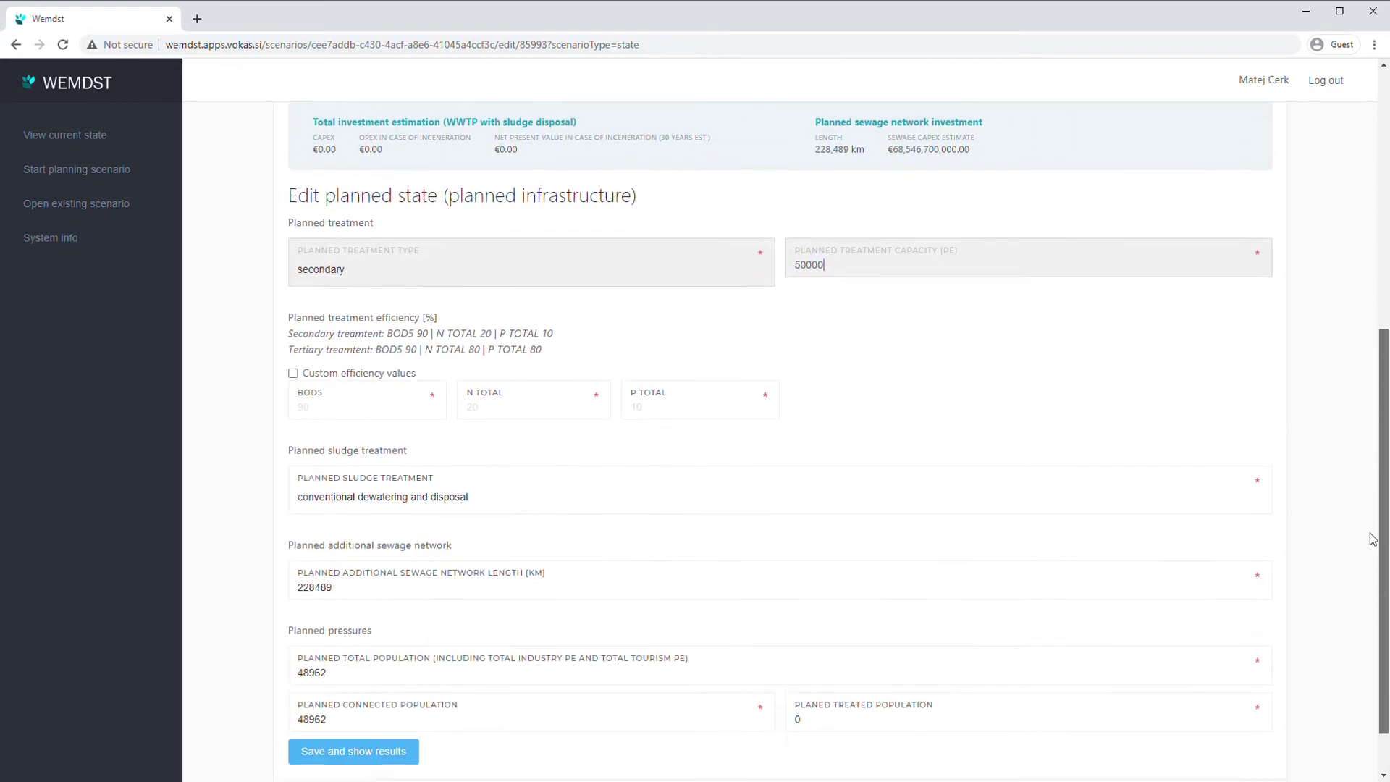
{"action": "scroll", "coordinate": [1372, 539], "scroll_direction": "down", "scroll_amount": 1}
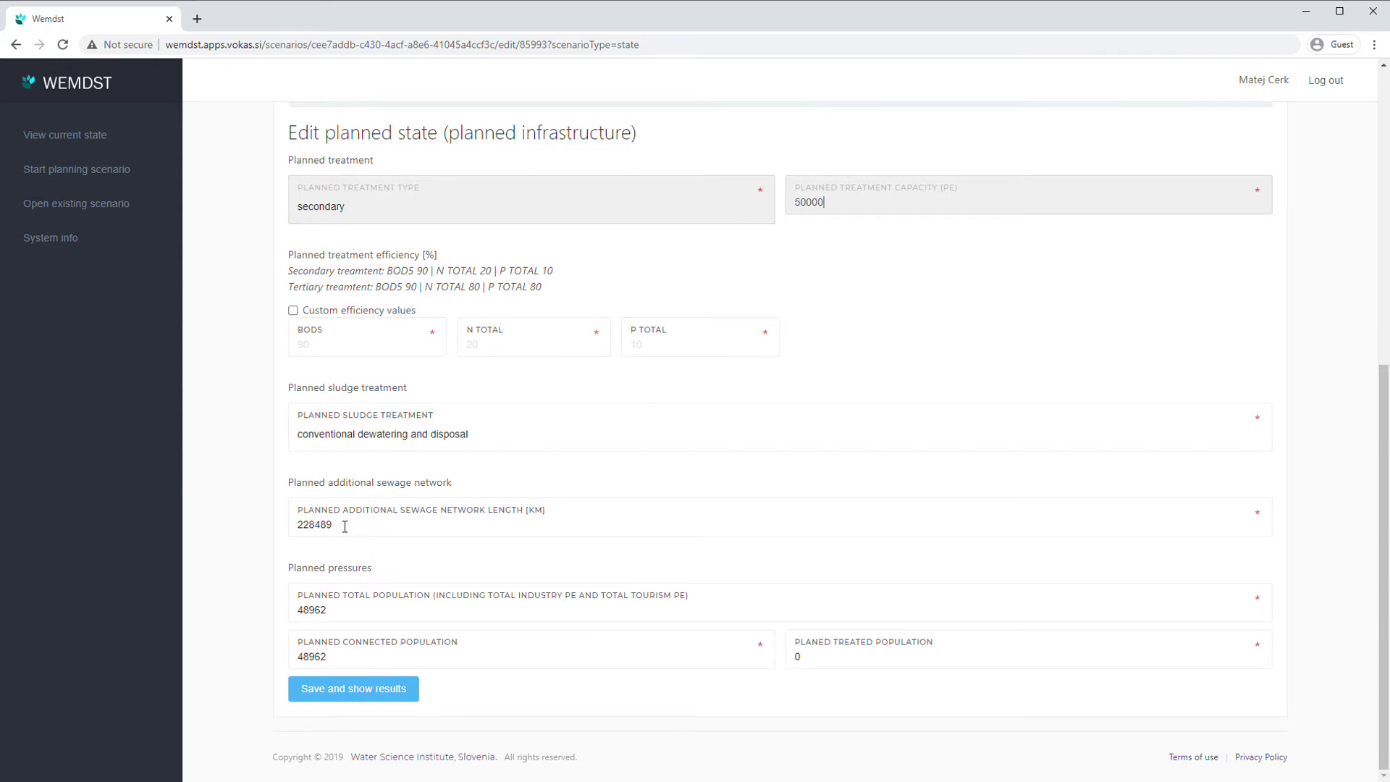
{"action": "left_click_drag", "start_coordinate": [344, 527], "coordinate": [208, 556]}
{"action": "type", "text": "15"}
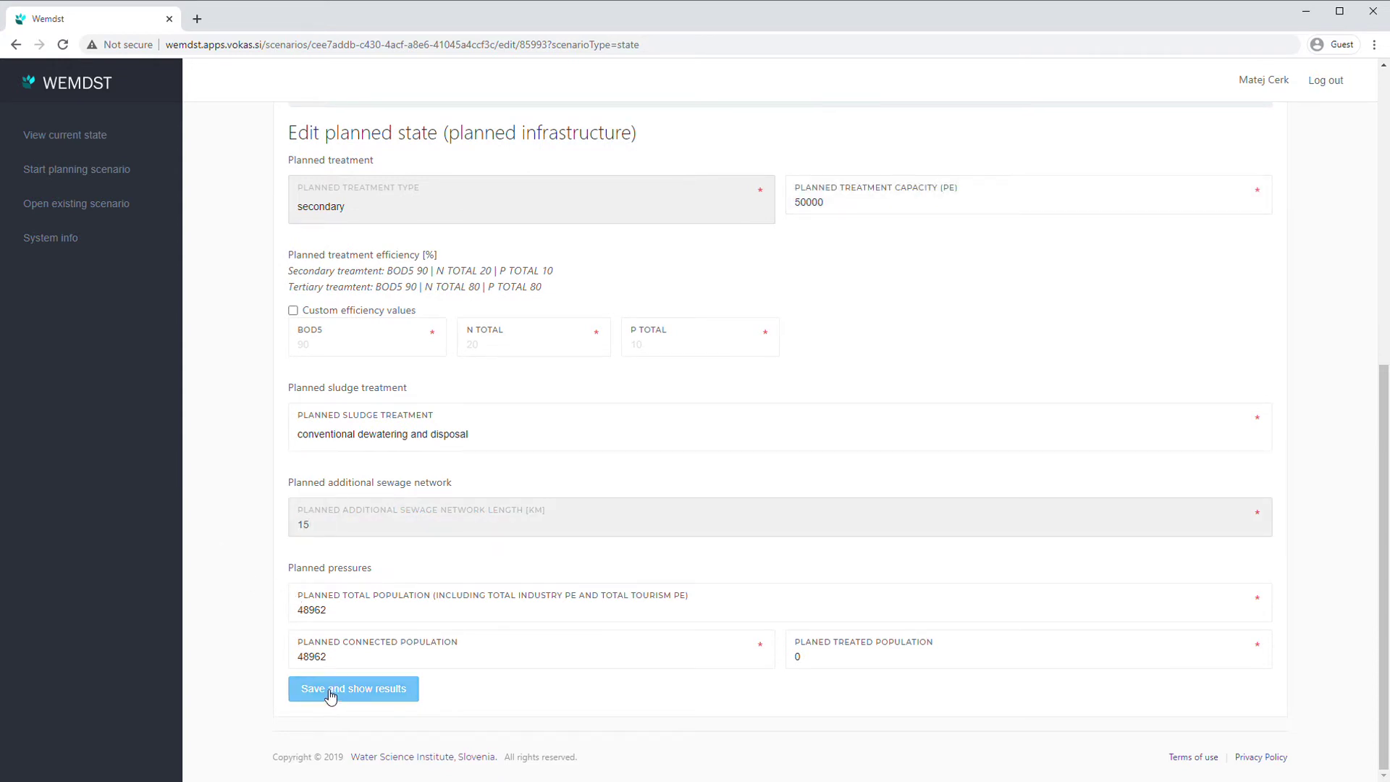
Step: Copy Peja's planned connected population of 48962 into the planned treated population, then save and show the results
{"action": "left_click_drag", "start_coordinate": [337, 670], "coordinate": [246, 678]}
{"action": "key", "text": "ctrl+c"}
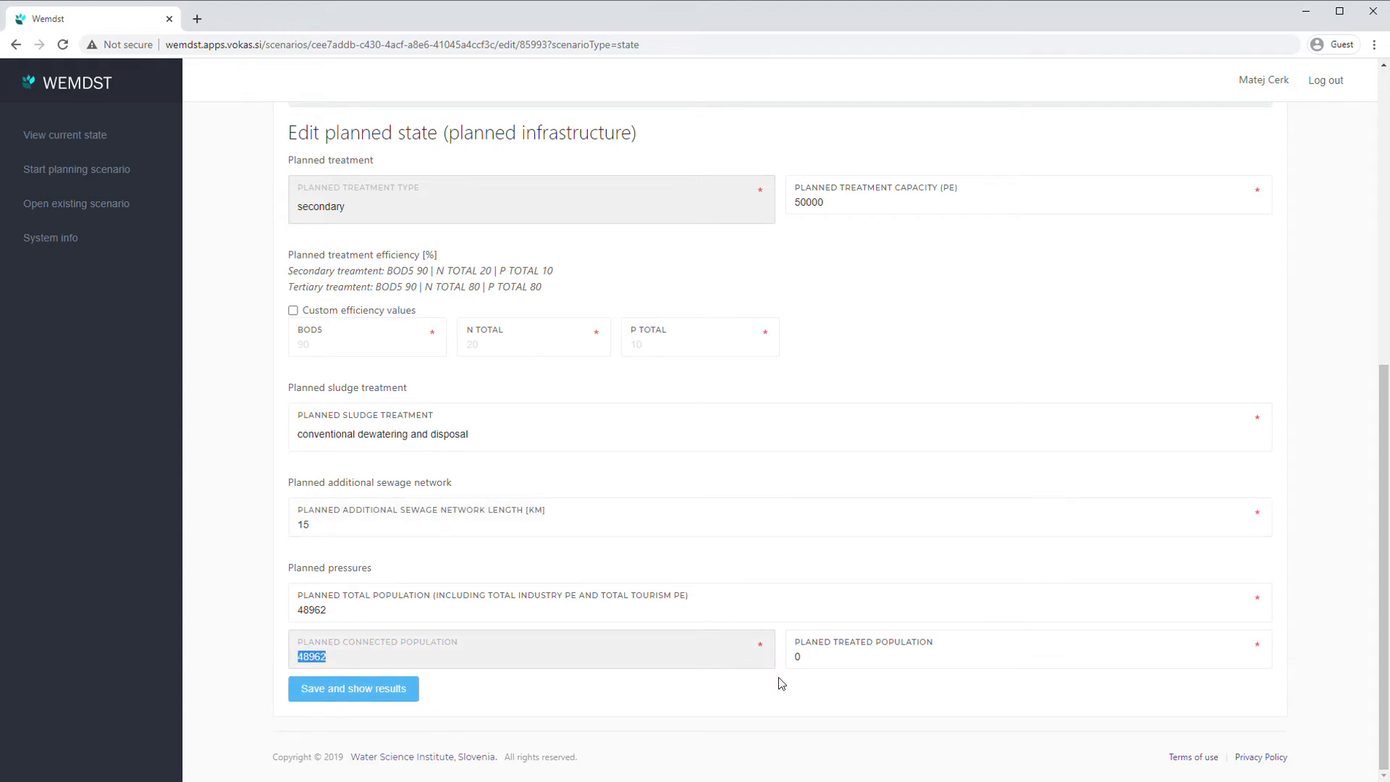
{"action": "left_click", "coordinate": [807, 664]}
{"action": "key", "text": "ctrl+a"}
{"action": "key", "text": "ctrl+v"}
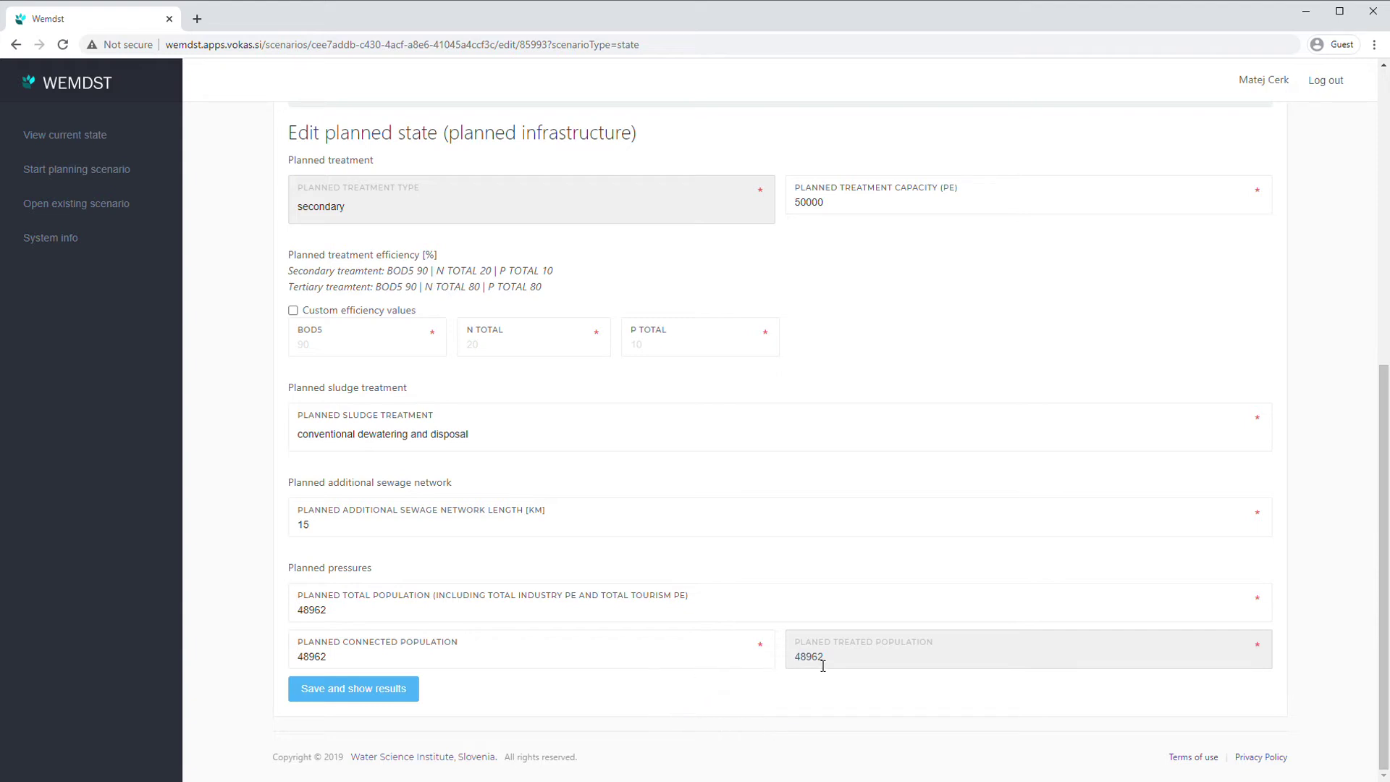
{"action": "left_click", "coordinate": [381, 692]}
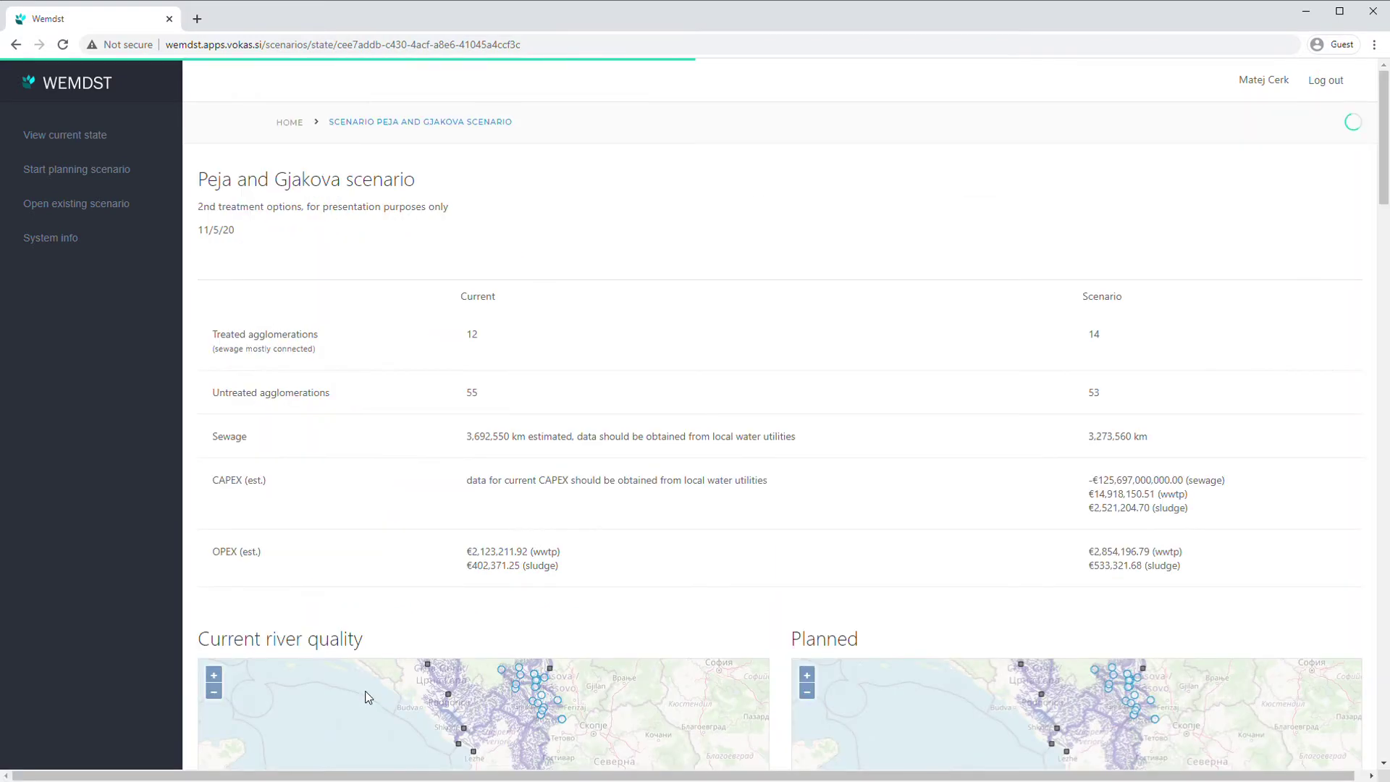
Step: Run the scenario calculation for the modified Peja and Gjakova scenario
{"action": "left_click_drag", "start_coordinate": [1384, 163], "coordinate": [1384, 318]}
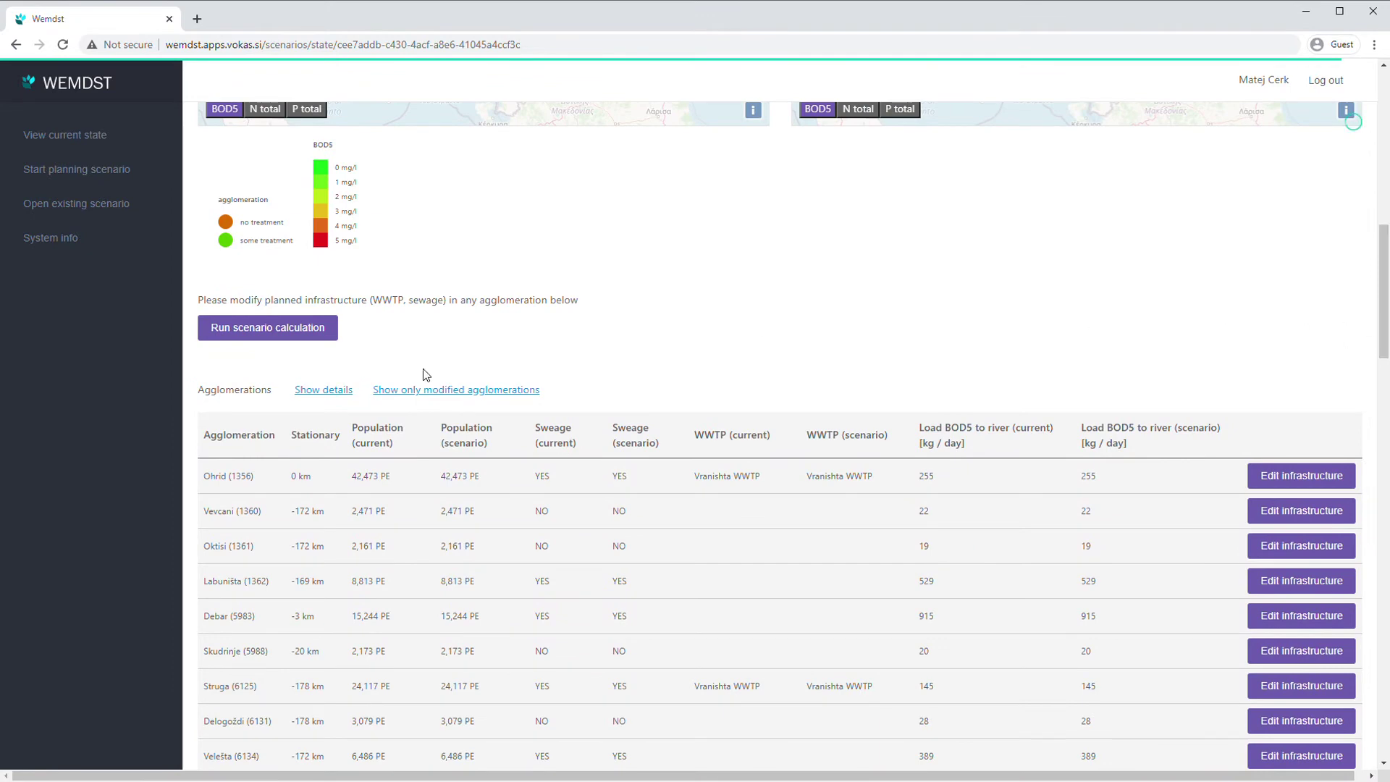
{"action": "left_click", "coordinate": [280, 335]}
{"action": "mouse_move", "coordinate": [1384, 318]}
{"action": "left_mouse_down"}
{"action": "mouse_move", "coordinate": [1385, 231]}
{"action": "mouse_move", "coordinate": [1386, 316]}
{"action": "left_mouse_up"}
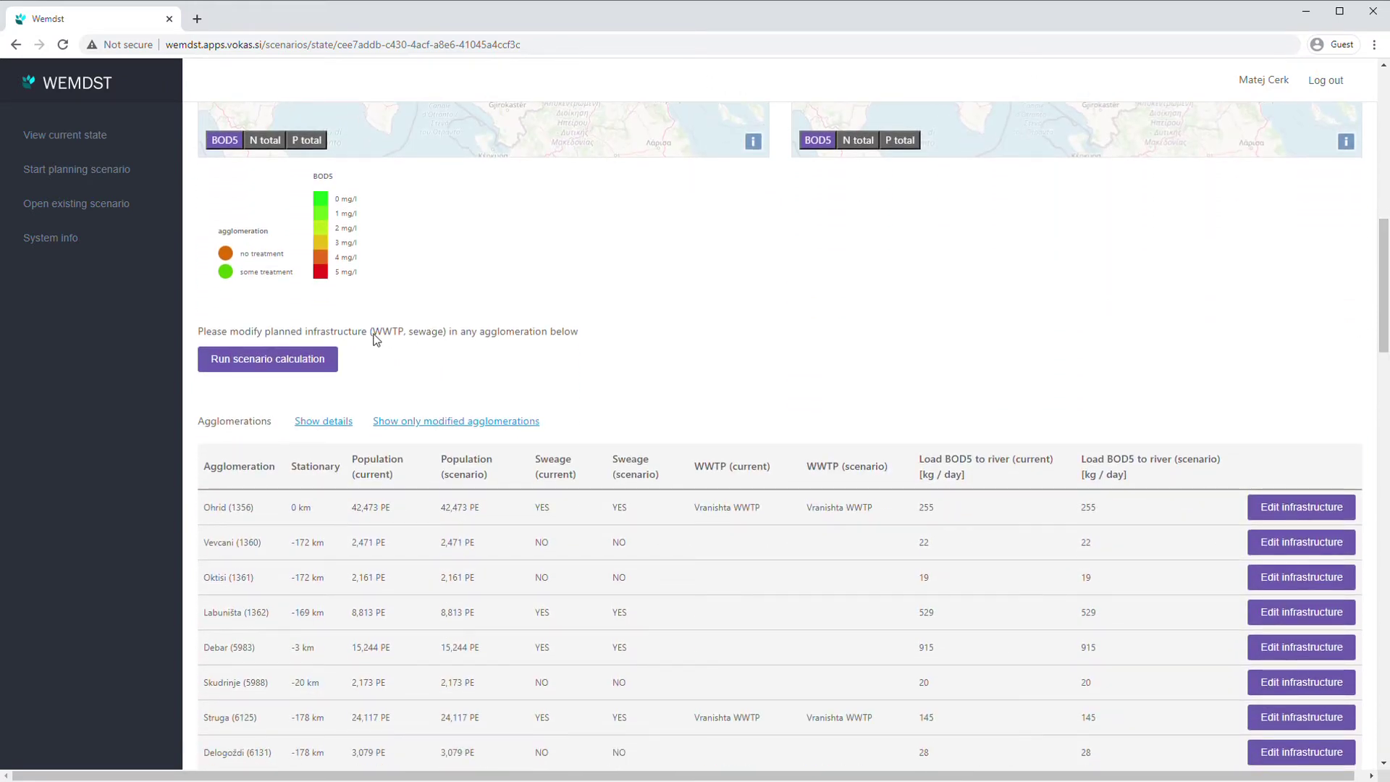
{"action": "left_click", "coordinate": [312, 358]}
{"action": "left_click_drag", "start_coordinate": [1384, 286], "coordinate": [1384, 236]}
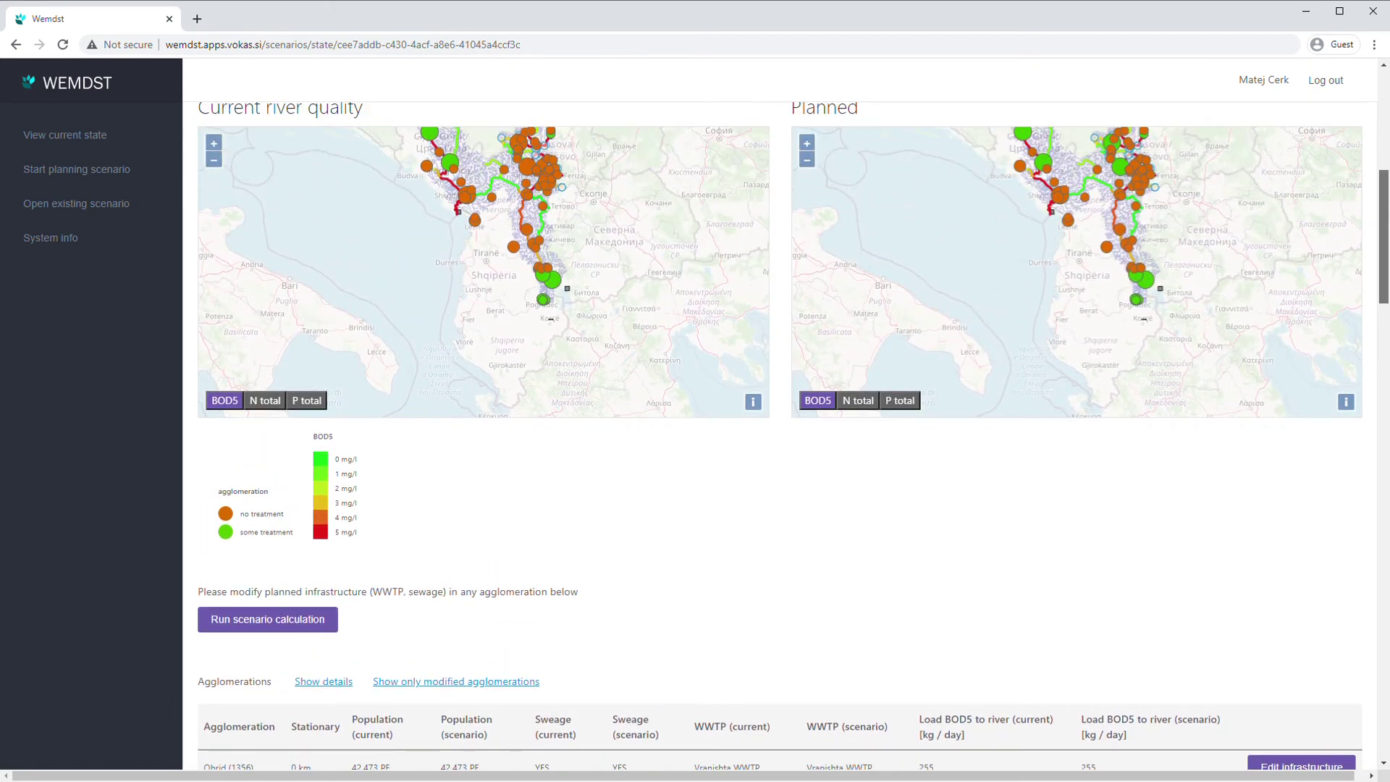
{"action": "left_click", "coordinate": [318, 634]}
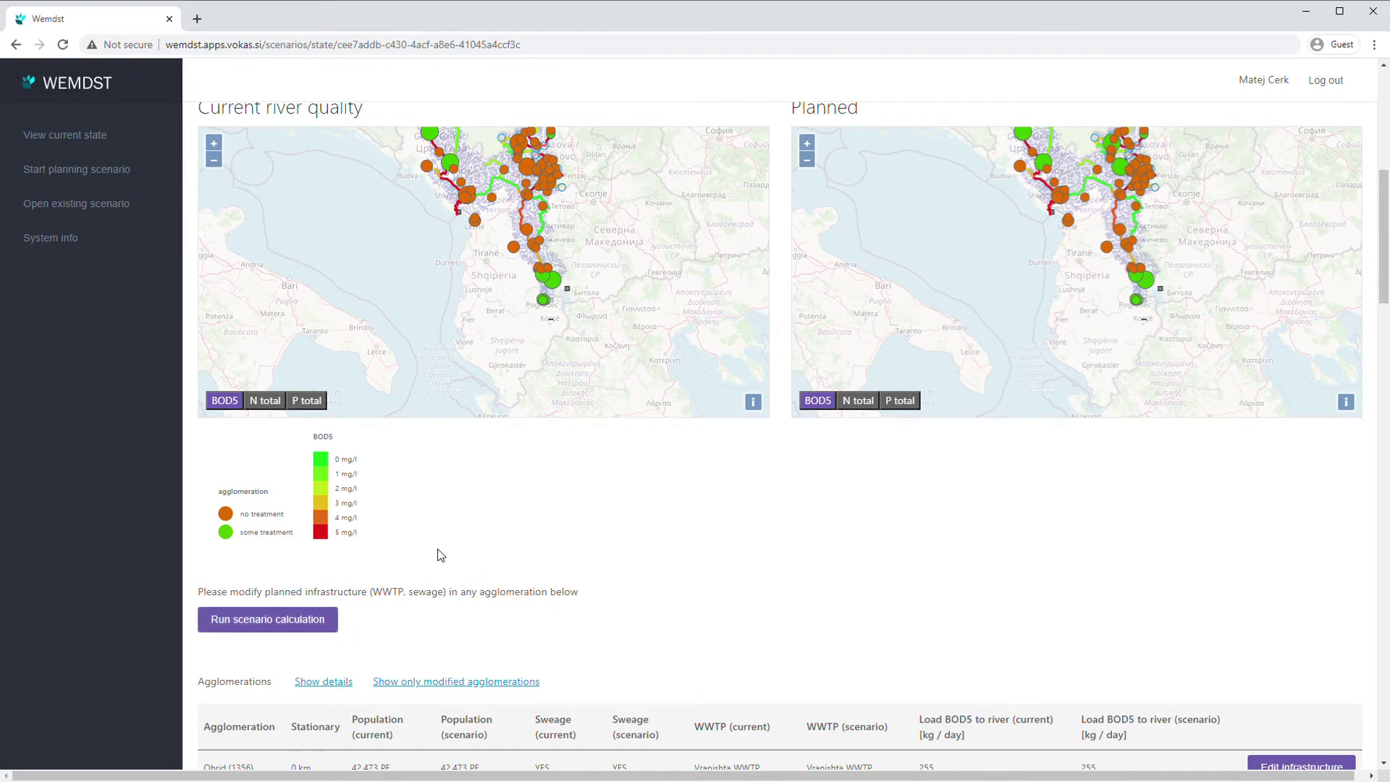
Step: Check the calculation jobs in the system info and reopen the saved Peja and Gjakova scenario
{"action": "left_click", "coordinate": [80, 244]}
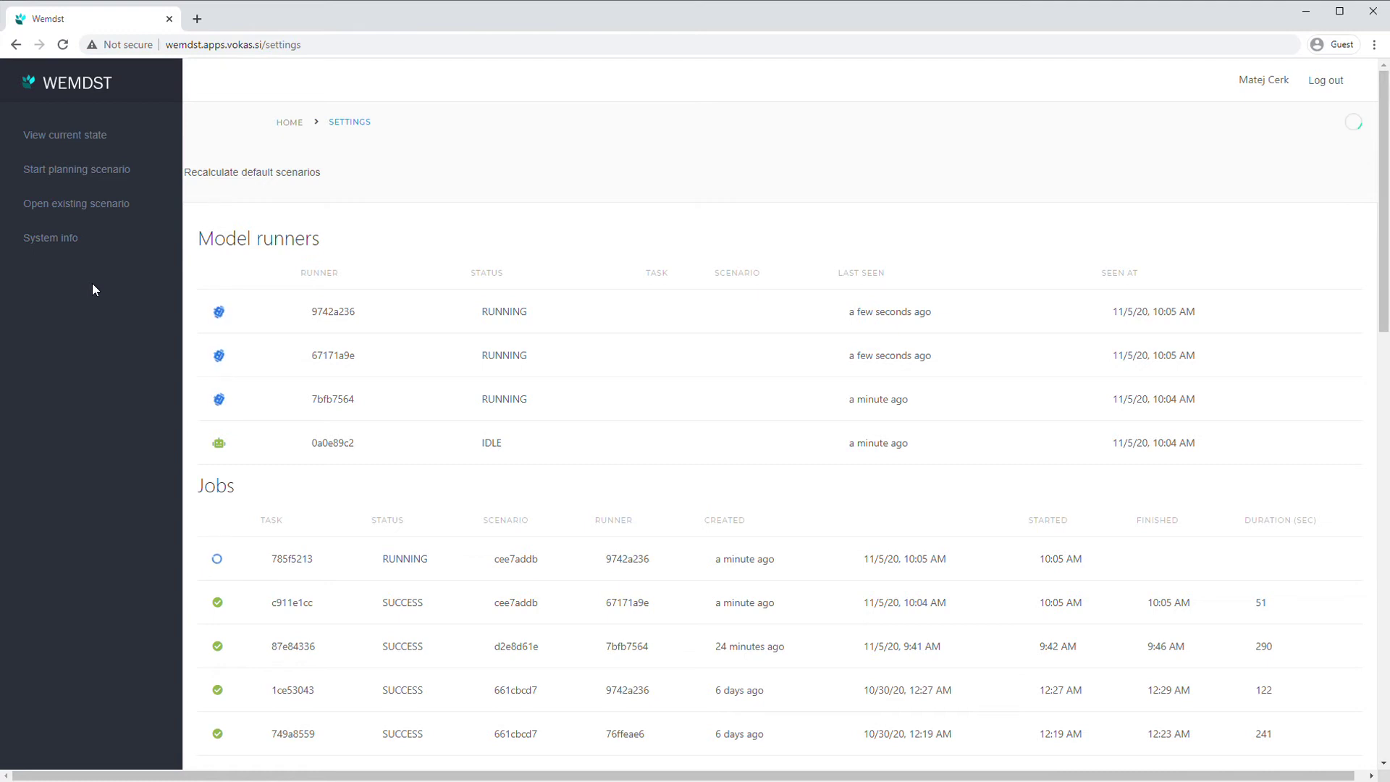
{"action": "left_click", "coordinate": [72, 210]}
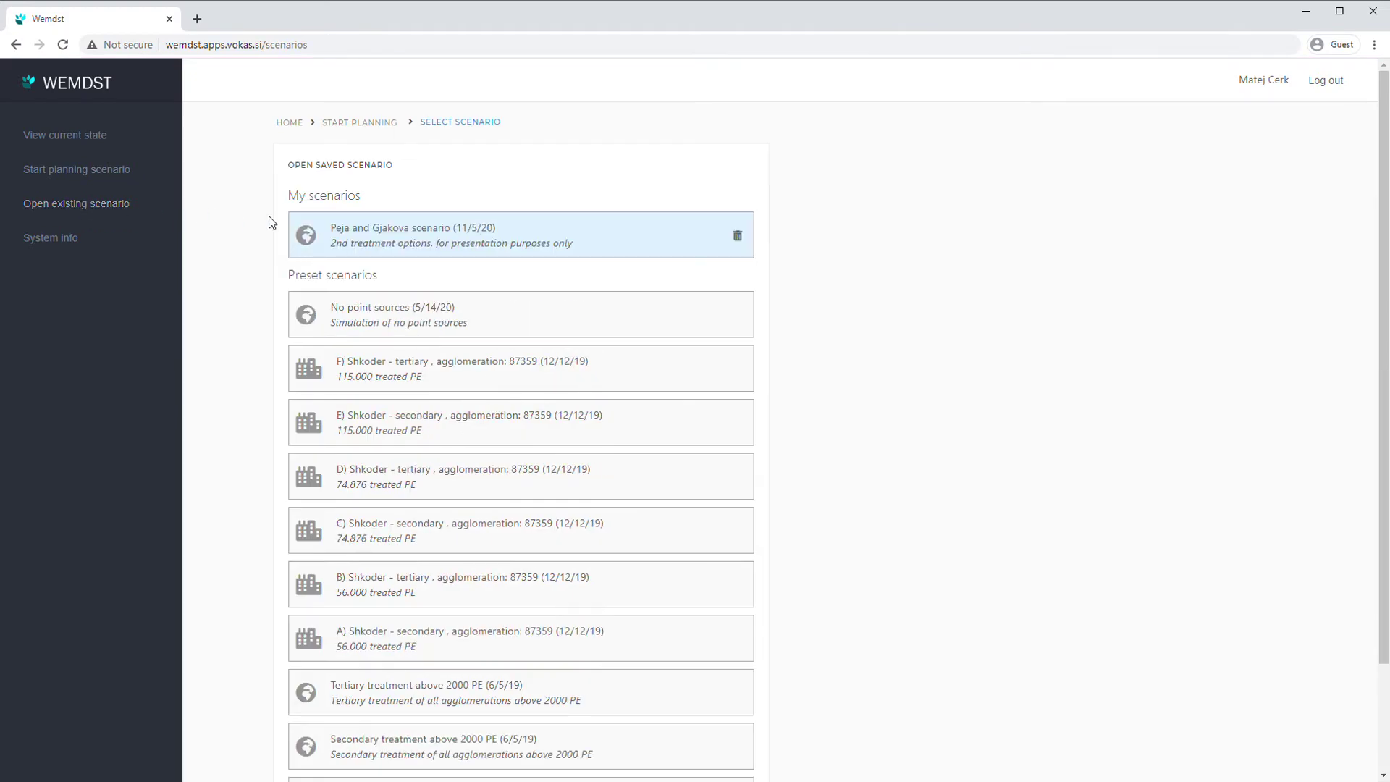
{"action": "left_click", "coordinate": [387, 236]}
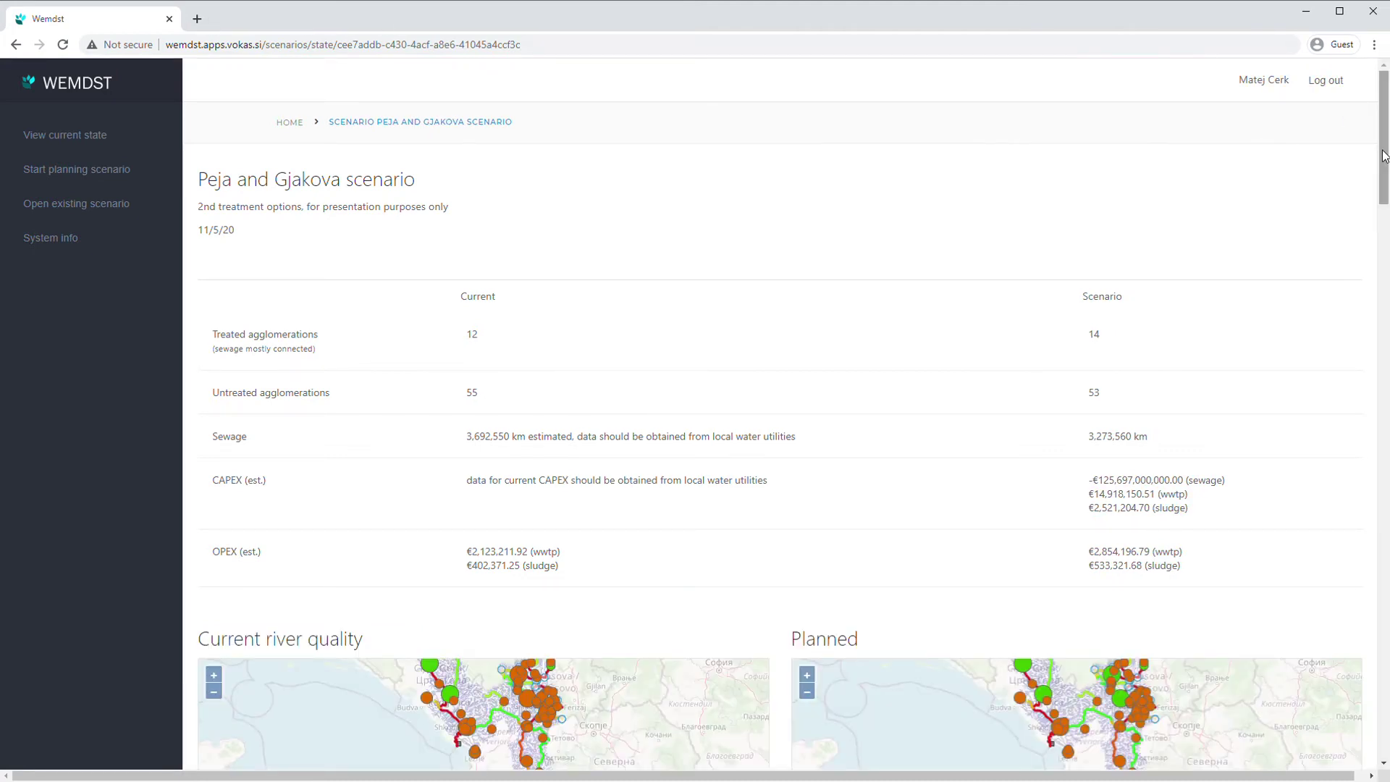
Step: Compare the BOD5 river quality around Gjakova on the current and planned maps
{"action": "left_click_drag", "start_coordinate": [1384, 161], "coordinate": [1384, 226]}
{"action": "left_click_drag", "start_coordinate": [630, 388], "coordinate": [624, 437]}
{"action": "left_click_drag", "start_coordinate": [1147, 405], "coordinate": [1142, 459]}
{"action": "scroll", "coordinate": [1141, 402], "scroll_direction": "up", "scroll_amount": 1}
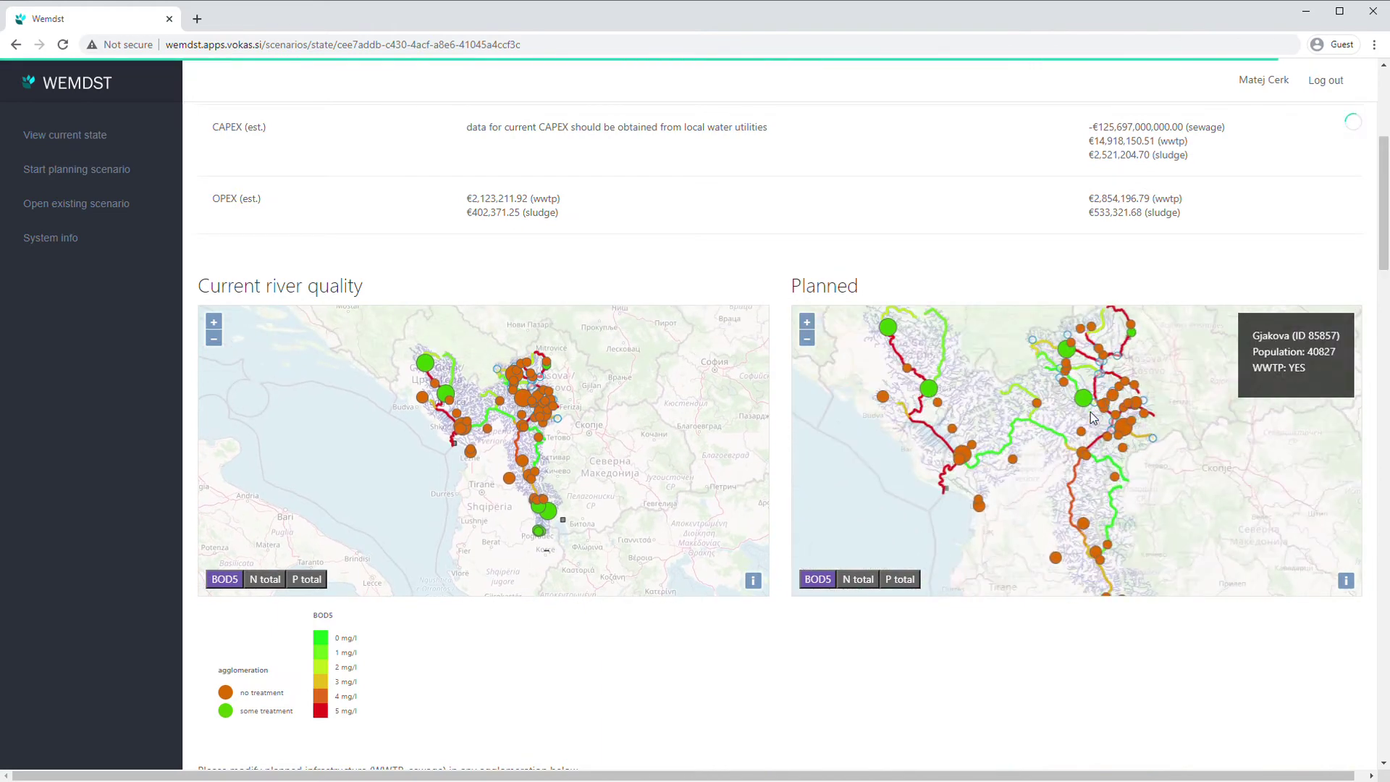
{"action": "scroll", "coordinate": [1108, 412], "scroll_direction": "up", "scroll_amount": 1}
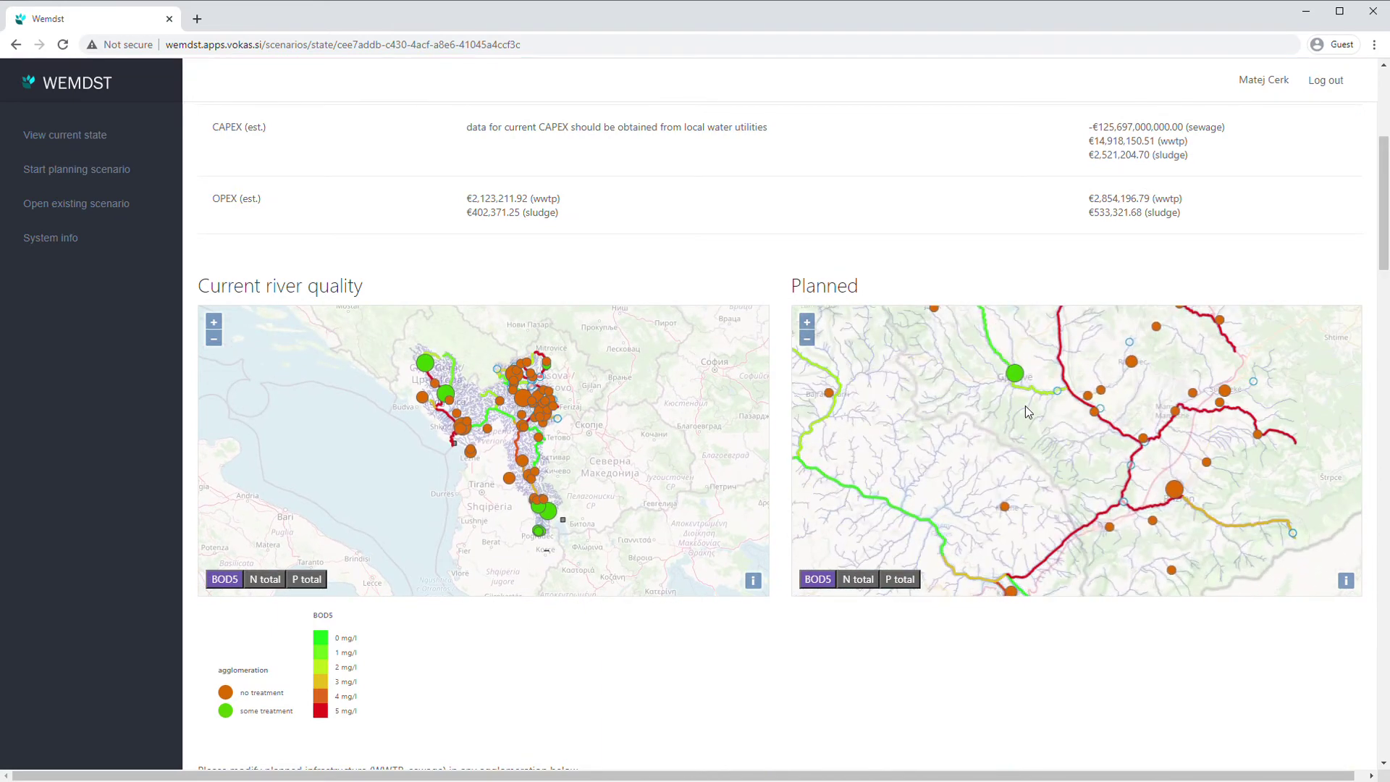
{"action": "scroll", "coordinate": [1025, 405], "scroll_direction": "up", "scroll_amount": 2}
{"action": "scroll", "coordinate": [532, 437], "scroll_direction": "up", "scroll_amount": 3}
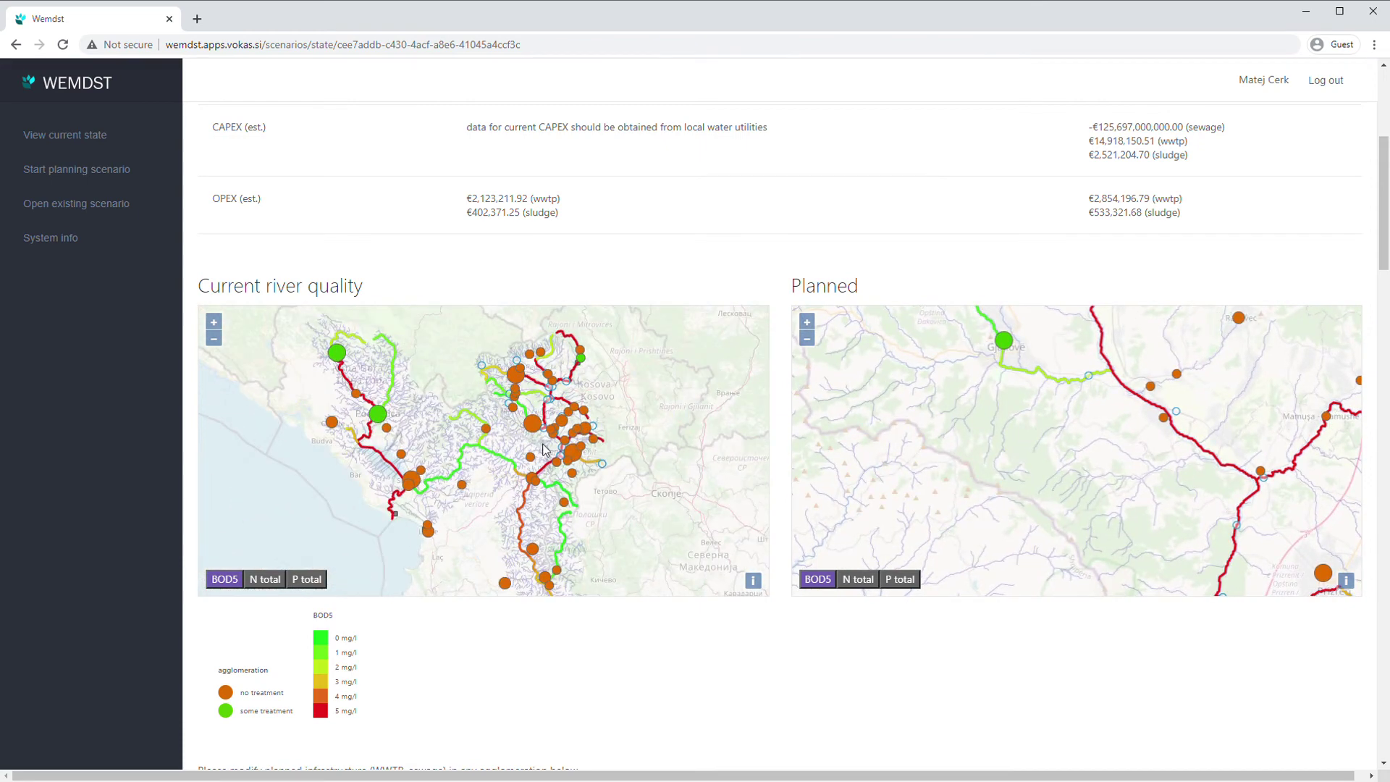
{"action": "scroll", "coordinate": [532, 436], "scroll_direction": "up", "scroll_amount": 3}
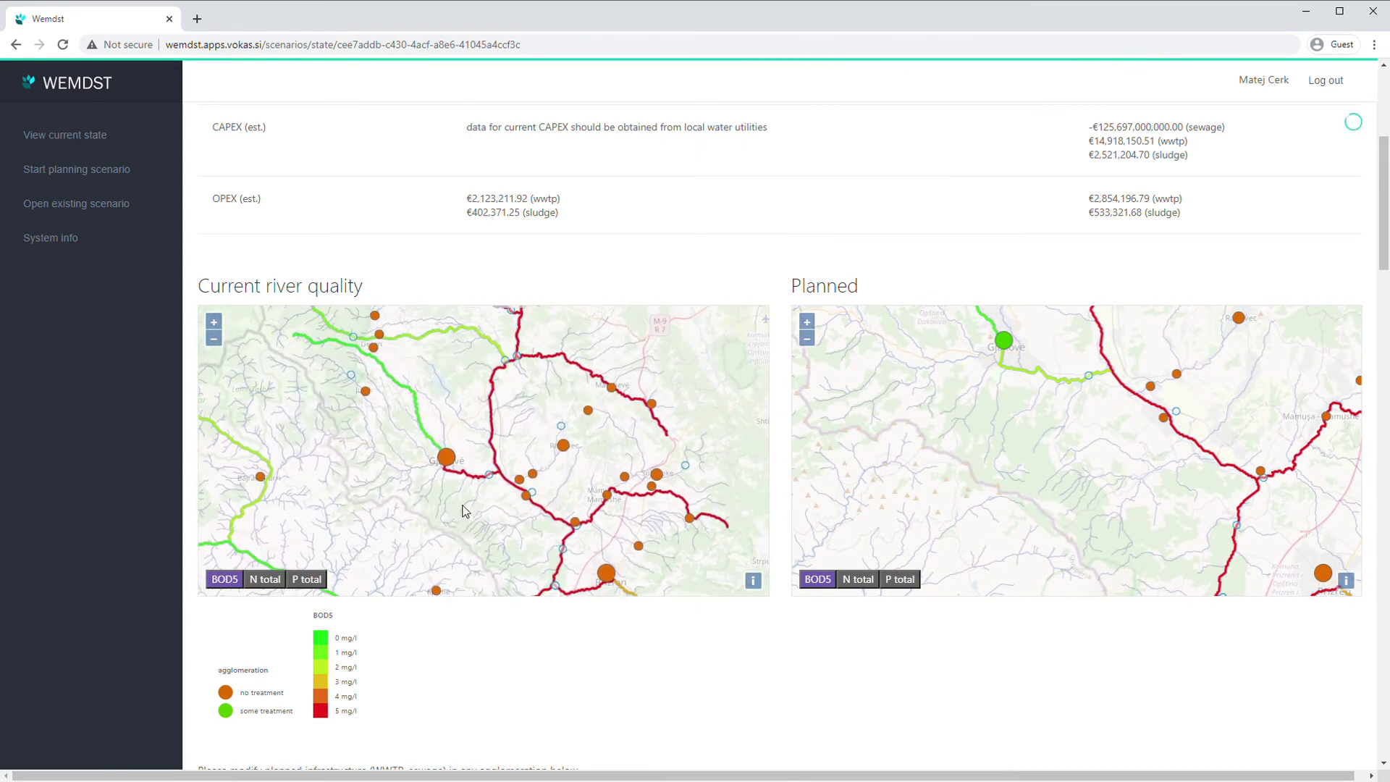
{"action": "scroll", "coordinate": [456, 530], "scroll_direction": "down", "scroll_amount": 2}
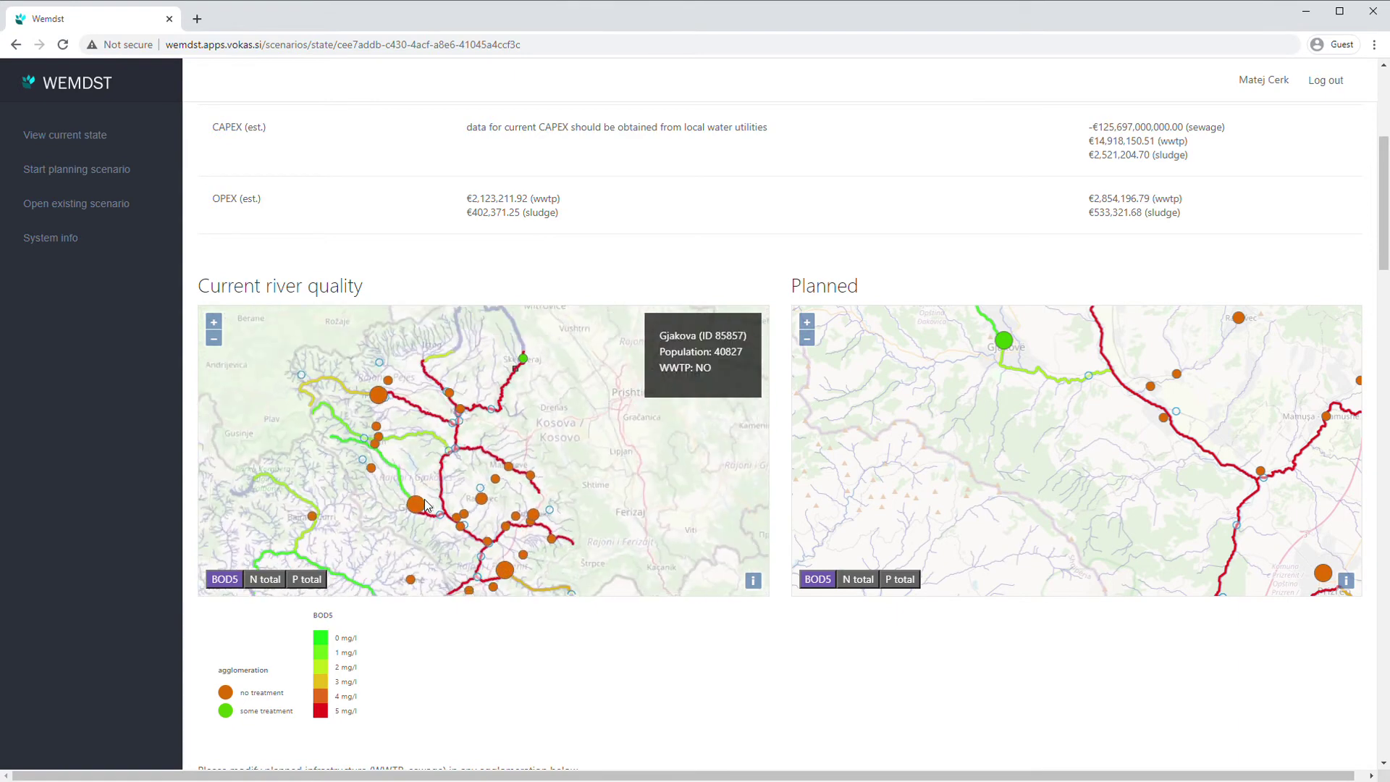
{"action": "scroll", "coordinate": [1093, 463], "scroll_direction": "down", "scroll_amount": 1}
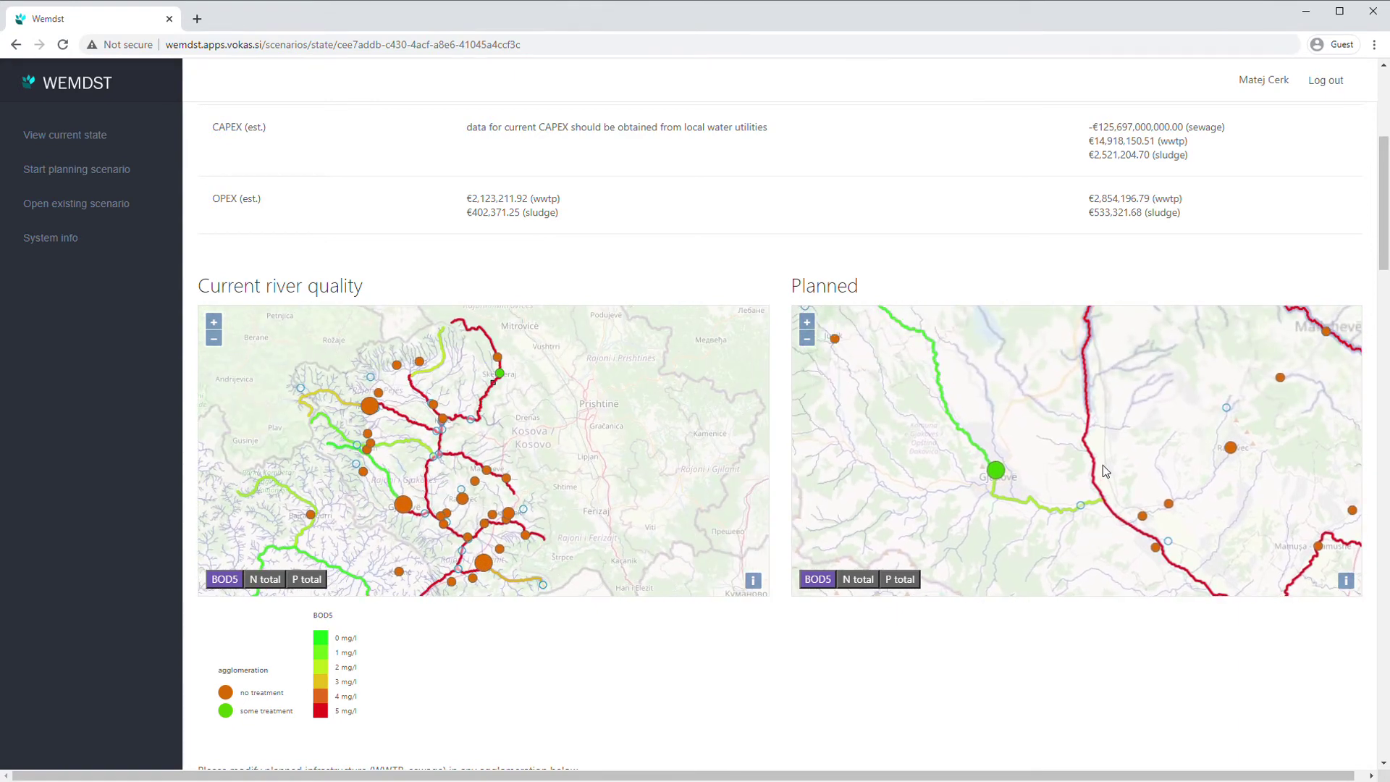
{"action": "scroll", "coordinate": [1101, 465], "scroll_direction": "down", "scroll_amount": 1}
{"action": "left_click_drag", "start_coordinate": [1106, 434], "coordinate": [1102, 484]}
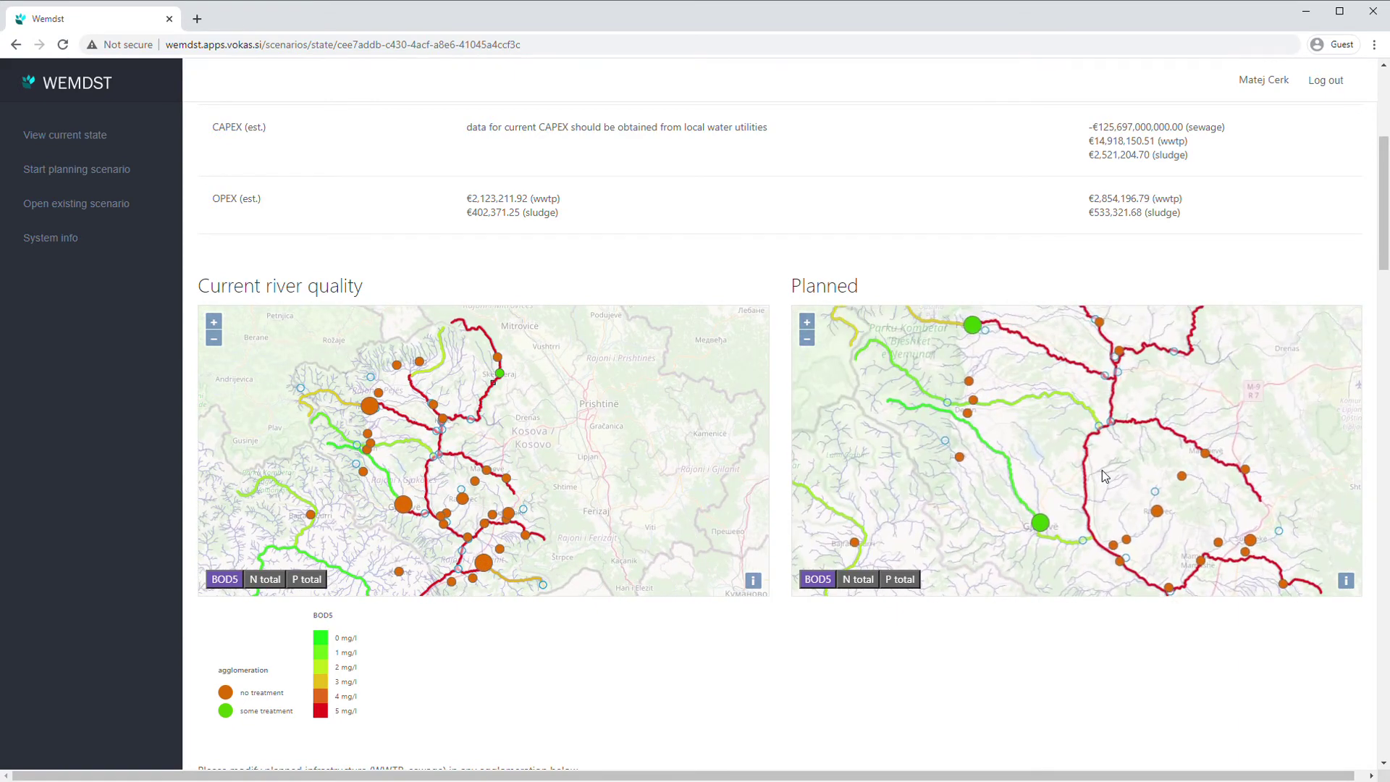
{"action": "mouse_move", "coordinate": [1045, 552]}
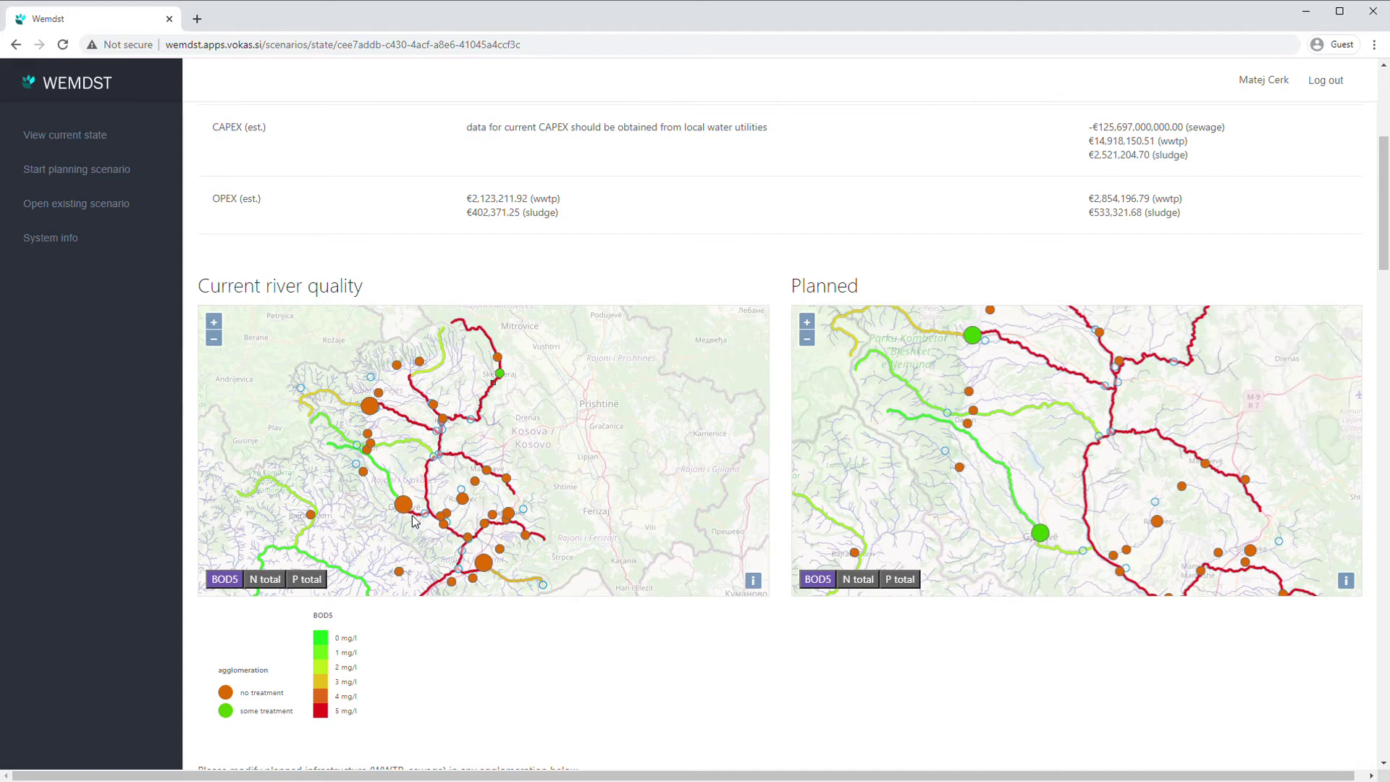
{"action": "mouse_move", "coordinate": [414, 519]}
Step: Compare the modelled river quality downstream of Peja on the current and planned maps
{"action": "left_click_drag", "start_coordinate": [565, 432], "coordinate": [625, 464]}
{"action": "scroll", "coordinate": [512, 429], "scroll_direction": "up", "scroll_amount": 1}
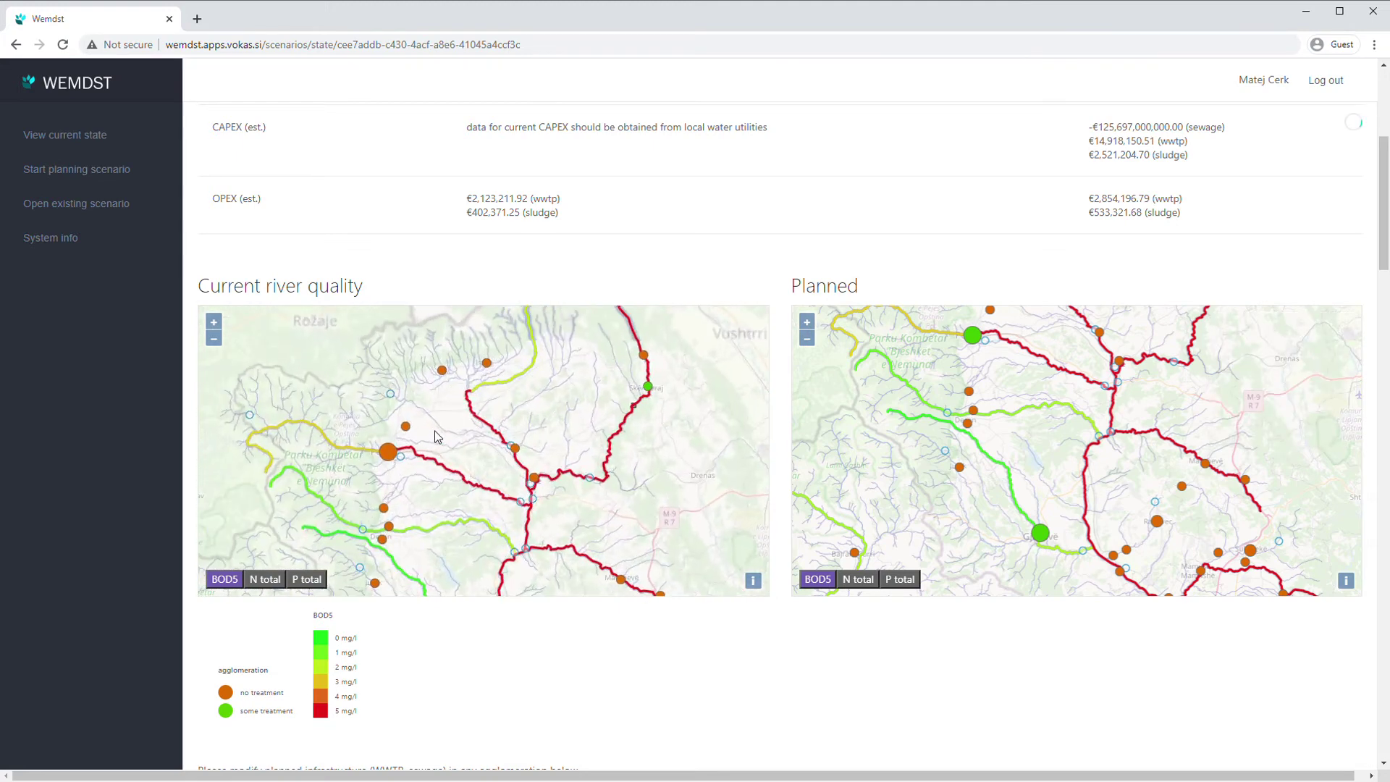
{"action": "scroll", "coordinate": [424, 432], "scroll_direction": "up", "scroll_amount": 1}
{"action": "left_click_drag", "start_coordinate": [428, 429], "coordinate": [475, 435]}
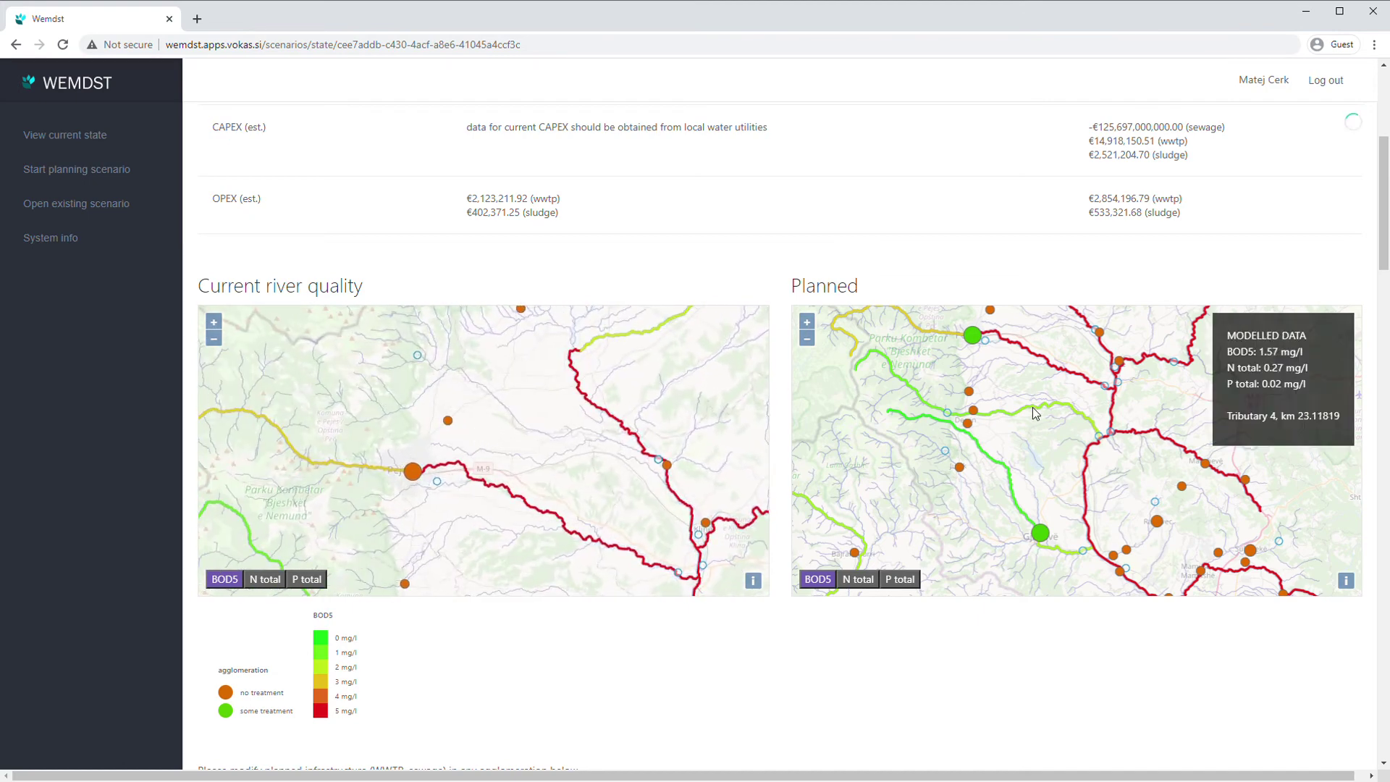
{"action": "left_click_drag", "start_coordinate": [1051, 441], "coordinate": [1067, 478]}
{"action": "scroll", "coordinate": [1018, 370], "scroll_direction": "up", "scroll_amount": 1}
{"action": "left_click_drag", "start_coordinate": [1020, 376], "coordinate": [1031, 482]}
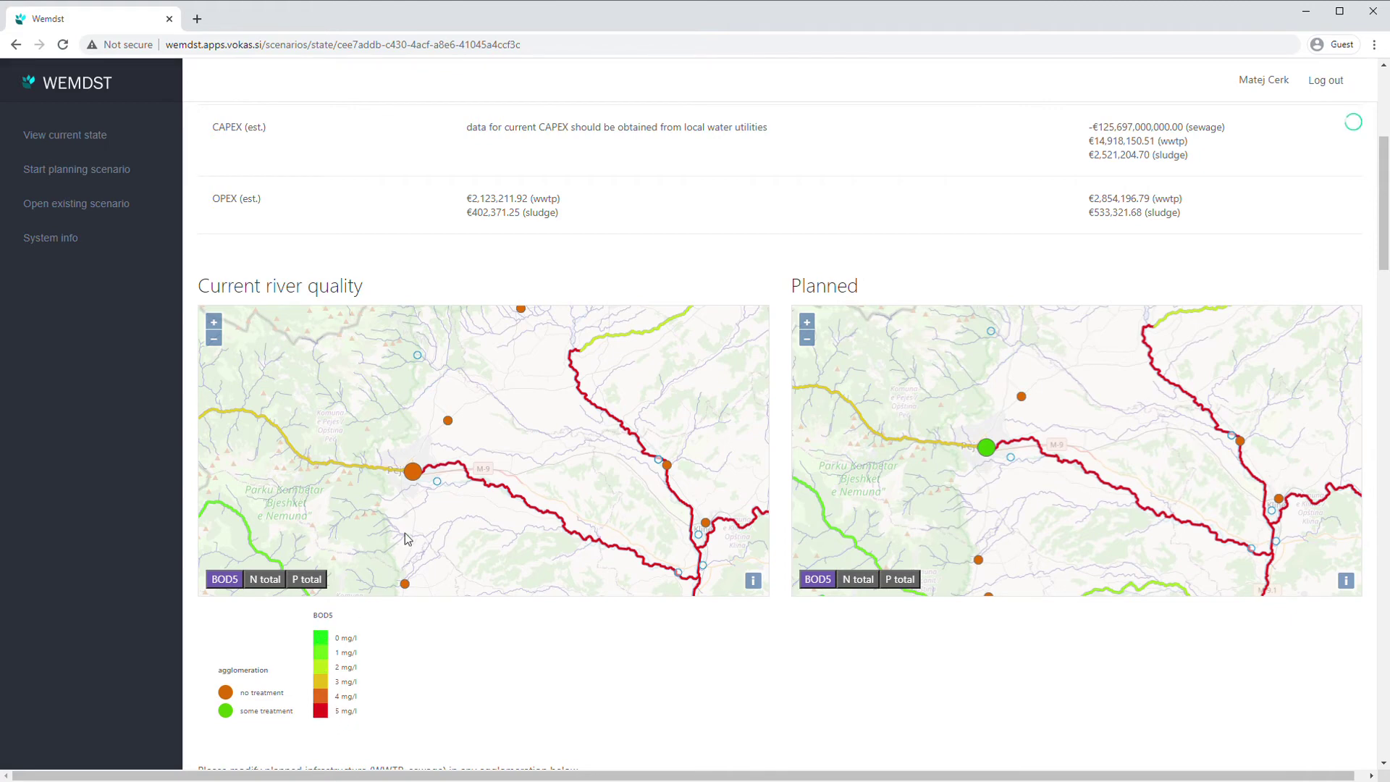
{"action": "mouse_move", "coordinate": [454, 469]}
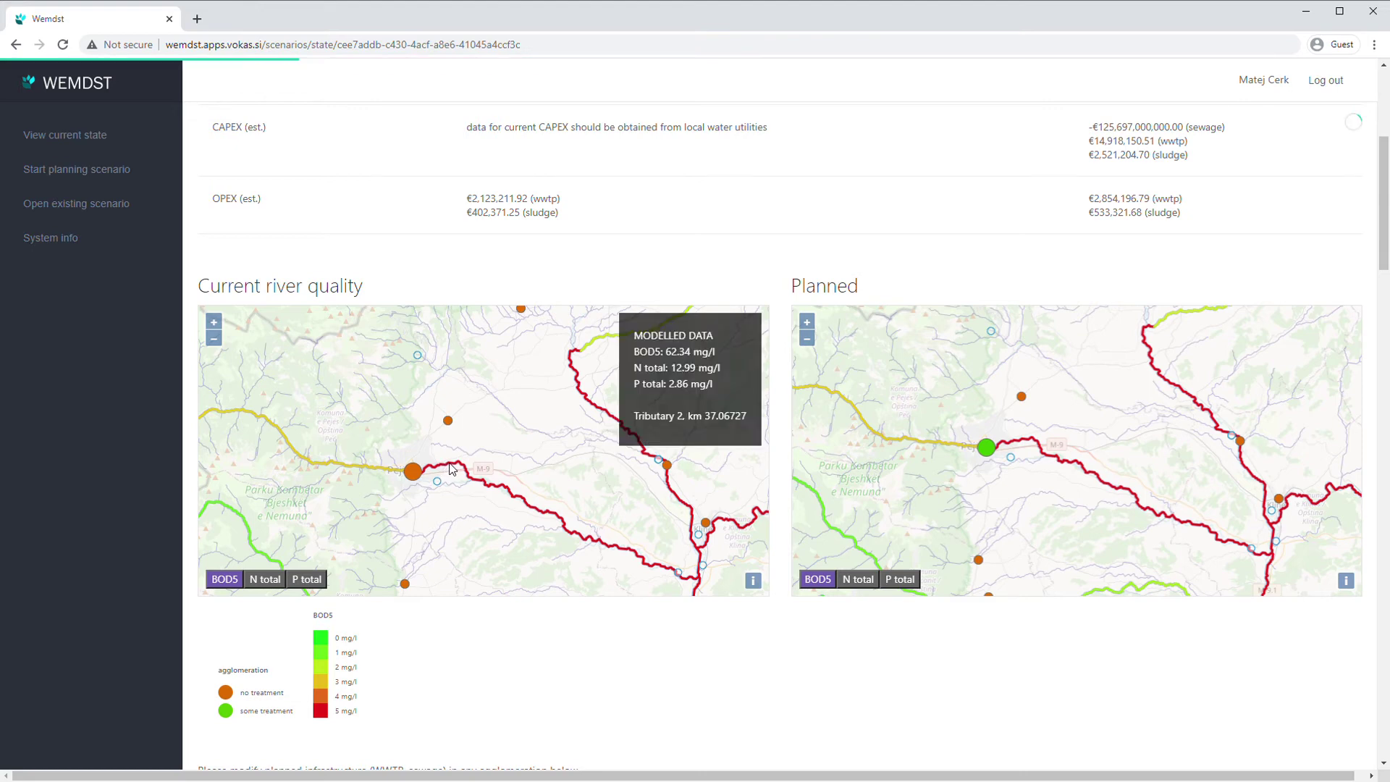
{"action": "mouse_move", "coordinate": [1034, 441]}
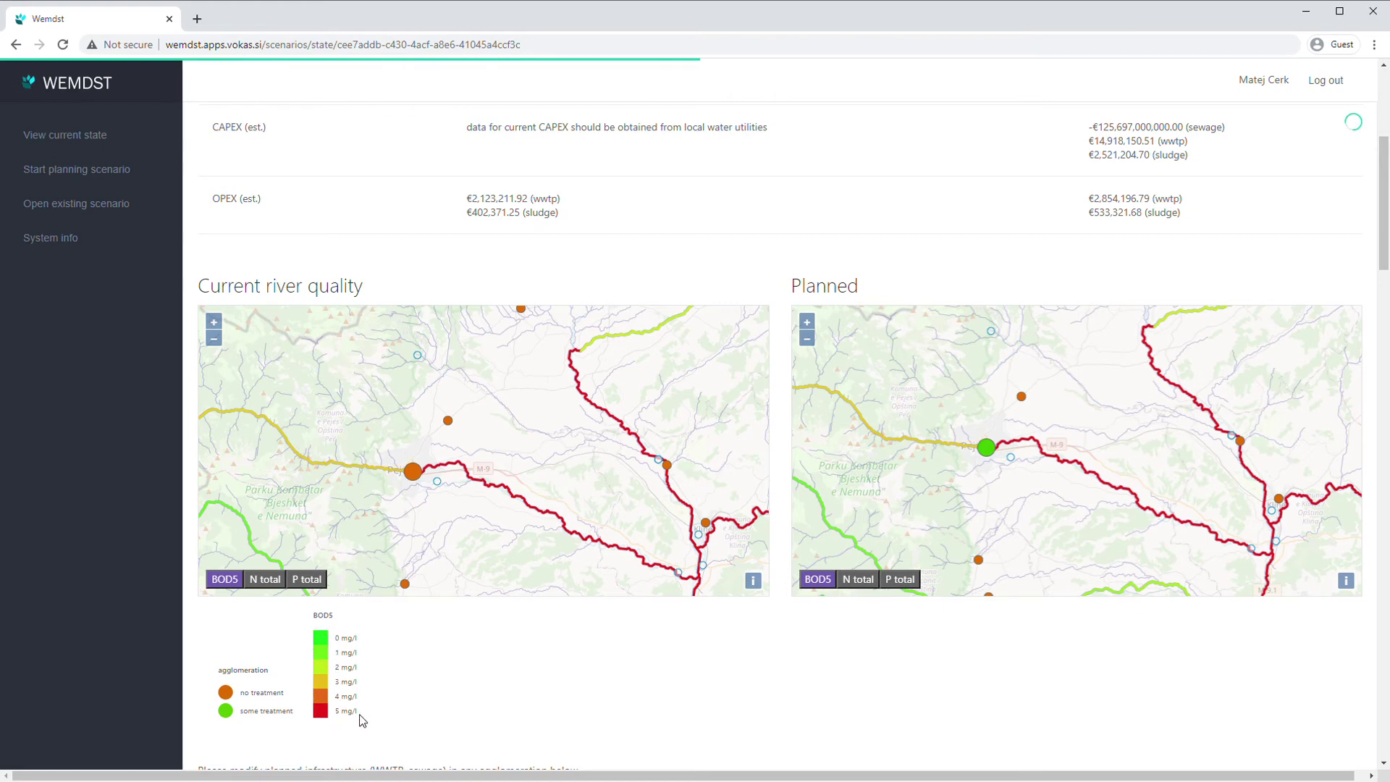
Step: Inspect the river stretch northeast of Peja on both maps and identify the nearby untreated agglomerations Vrellë and Istog
{"action": "left_click_drag", "start_coordinate": [1077, 409], "coordinate": [1072, 446]}
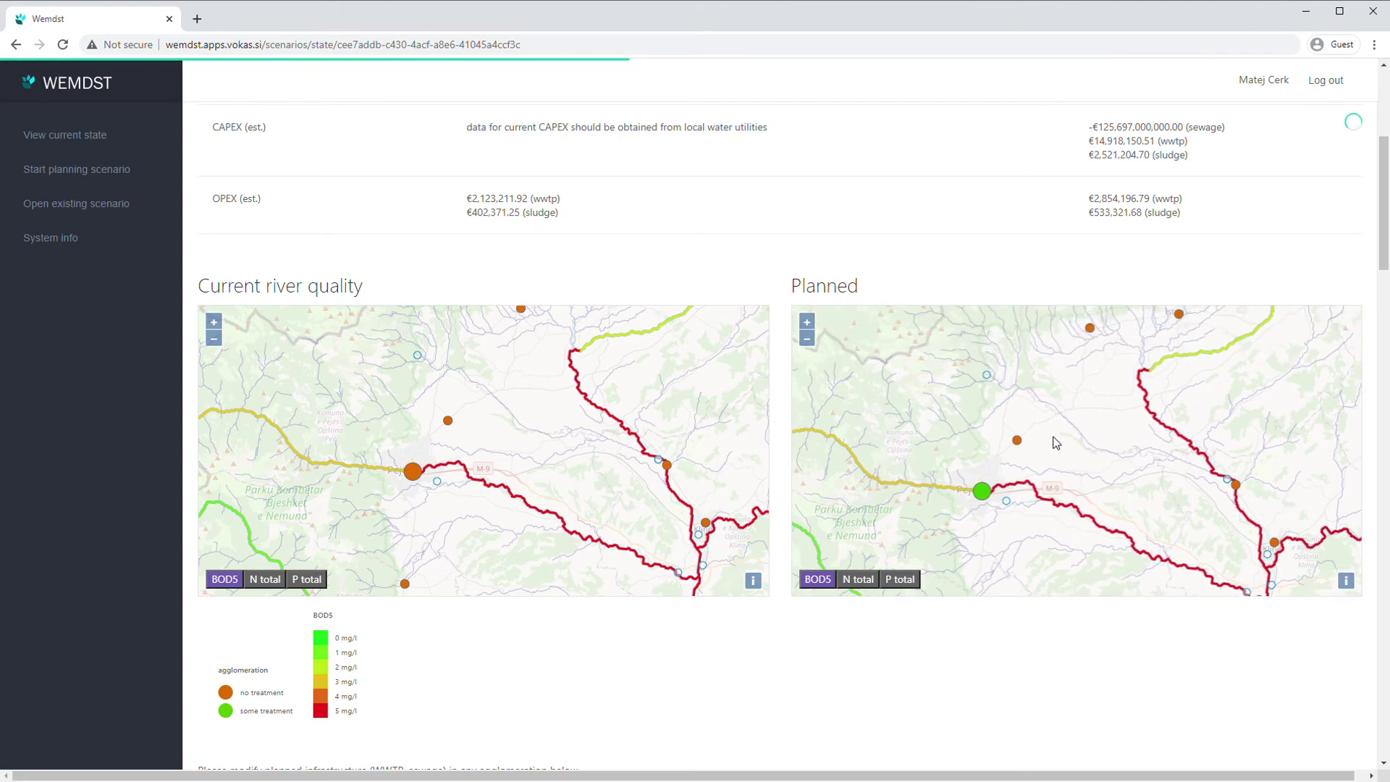
{"action": "scroll", "coordinate": [1053, 441], "scroll_direction": "down", "scroll_amount": 1}
{"action": "left_click_drag", "start_coordinate": [603, 394], "coordinate": [589, 461]}
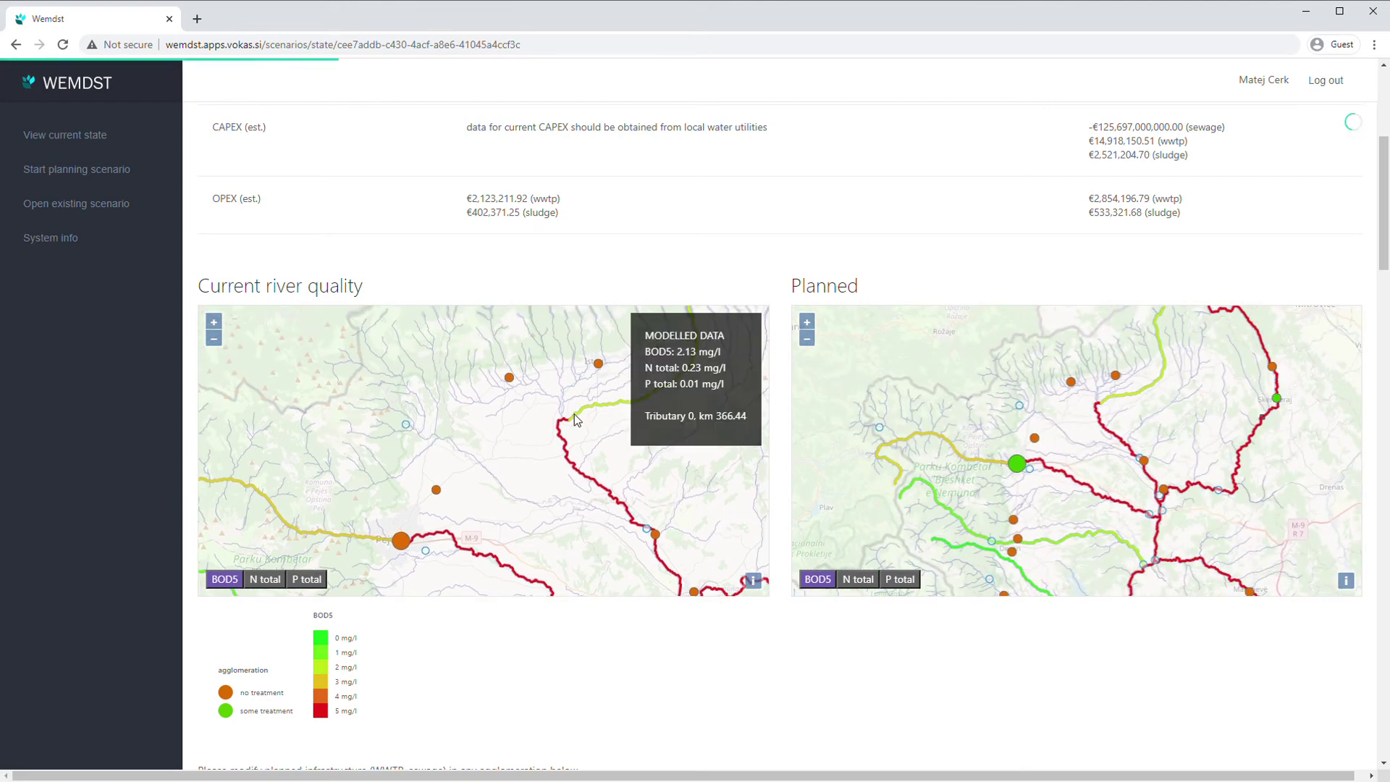
{"action": "left_click_drag", "start_coordinate": [1076, 418], "coordinate": [1071, 438]}
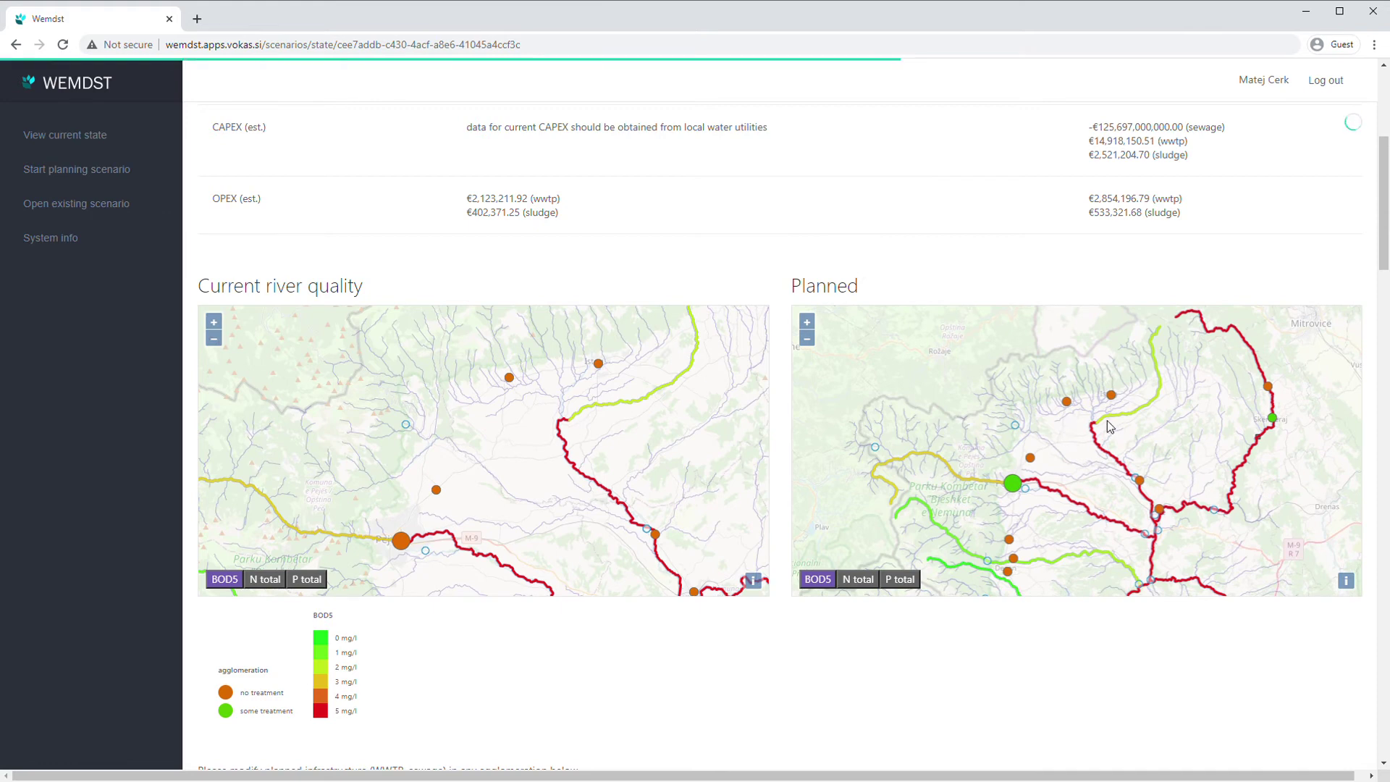
{"action": "mouse_move", "coordinate": [1093, 427]}
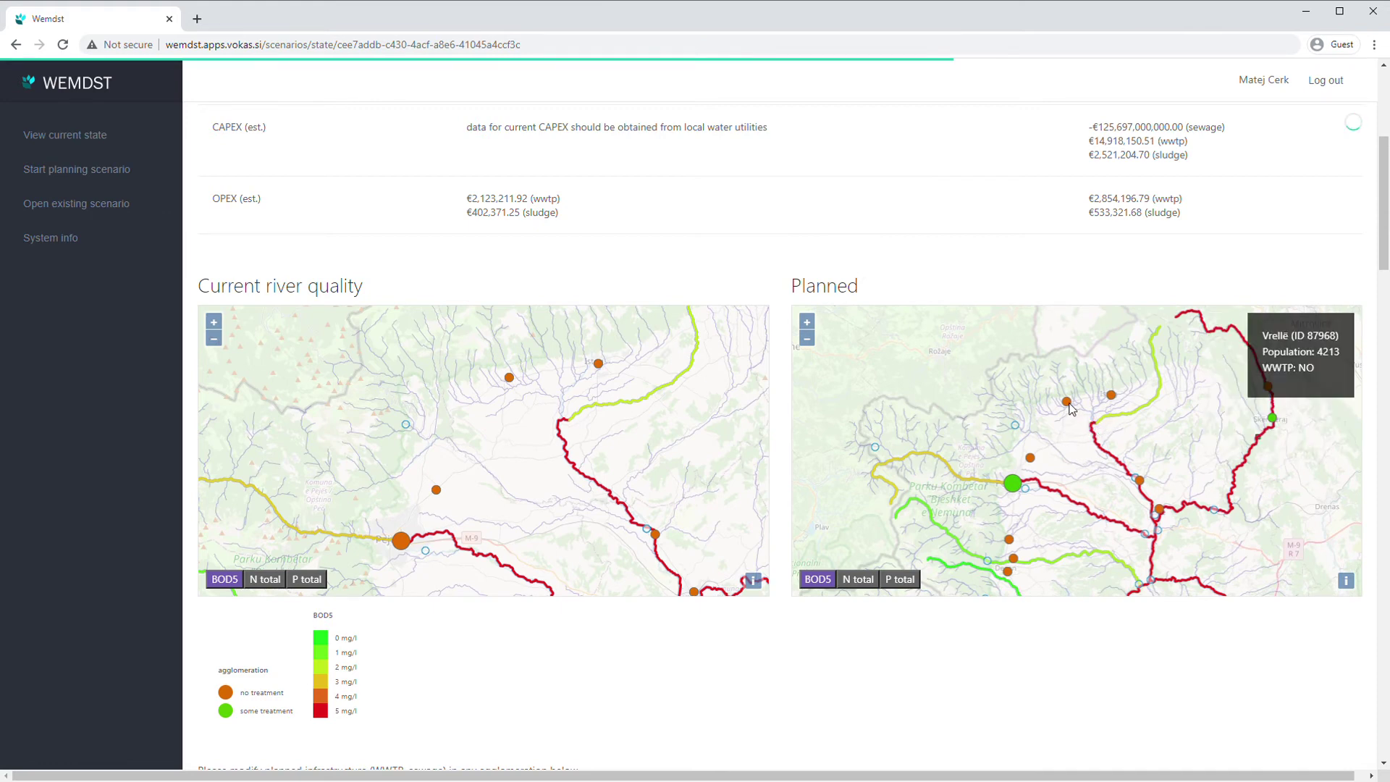
{"action": "mouse_move", "coordinate": [1115, 400]}
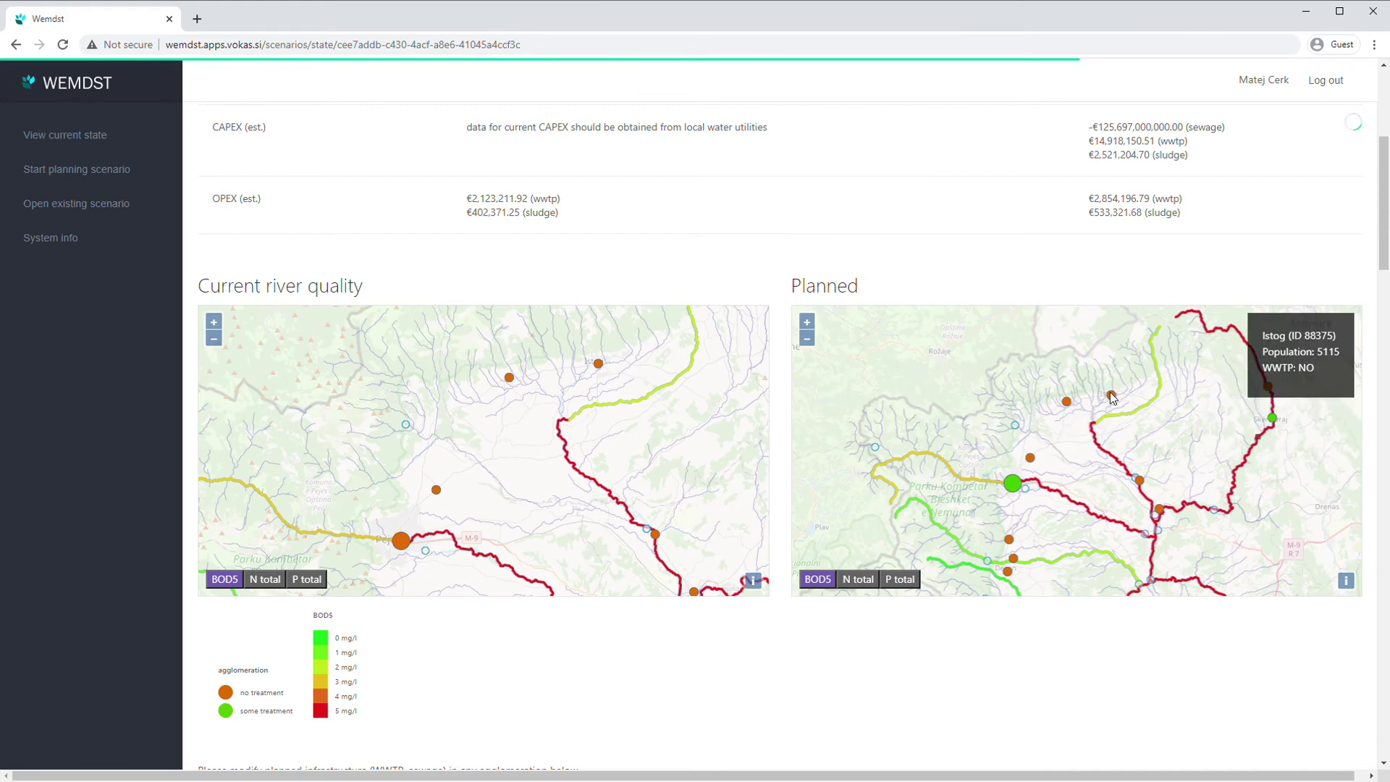
{"action": "mouse_move", "coordinate": [1069, 404]}
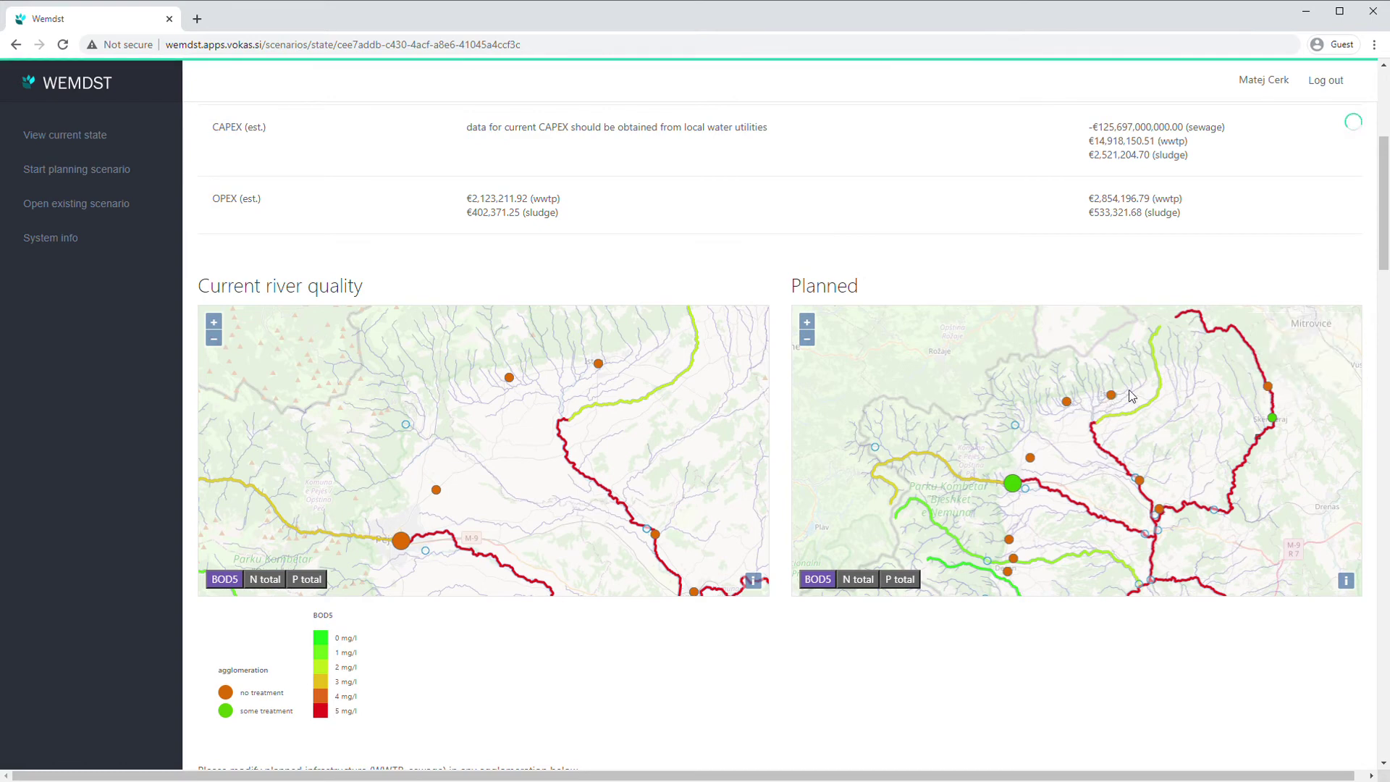
Step: Find Istog in the scenario's agglomeration list and open its infrastructure details to check the current state
{"action": "left_click_drag", "start_coordinate": [1382, 222], "coordinate": [1360, 400]}
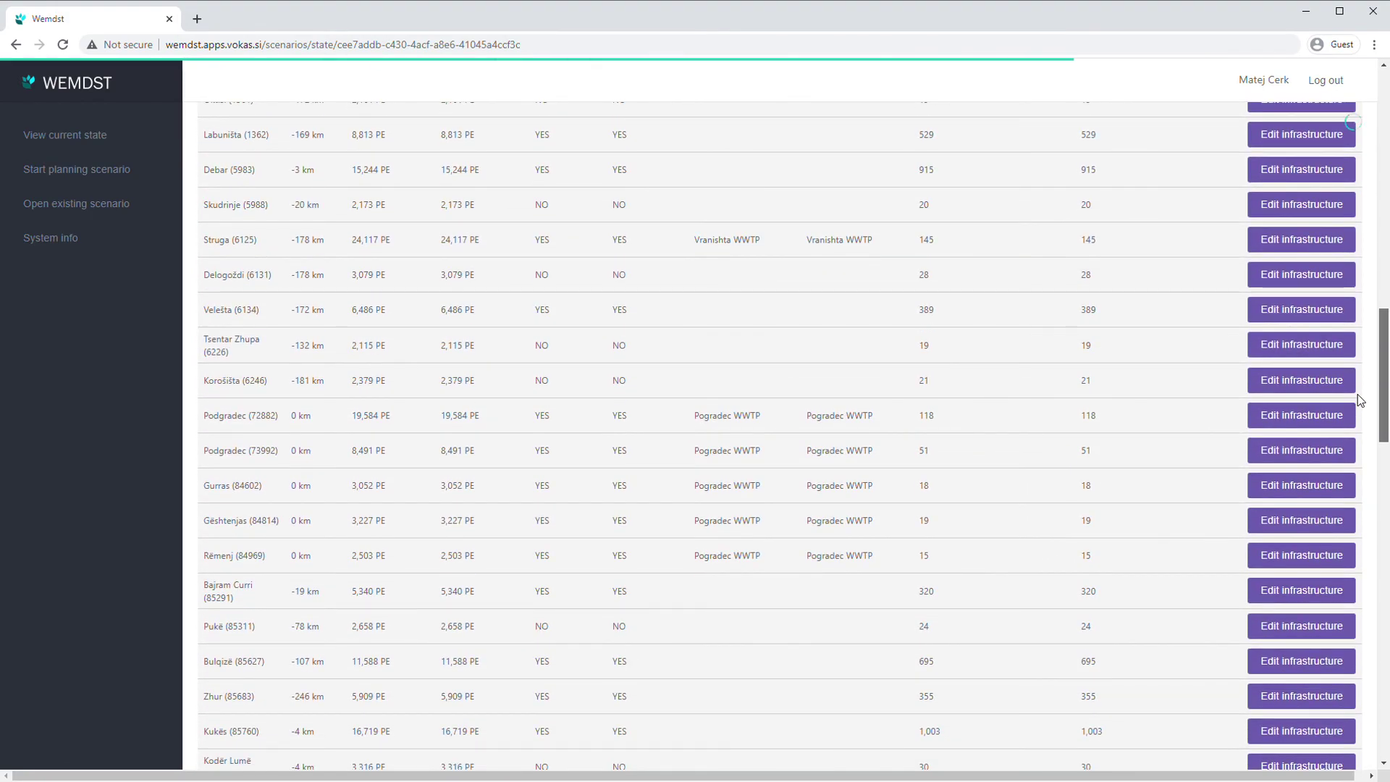
{"action": "scroll", "coordinate": [1357, 413], "scroll_direction": "down", "scroll_amount": 3}
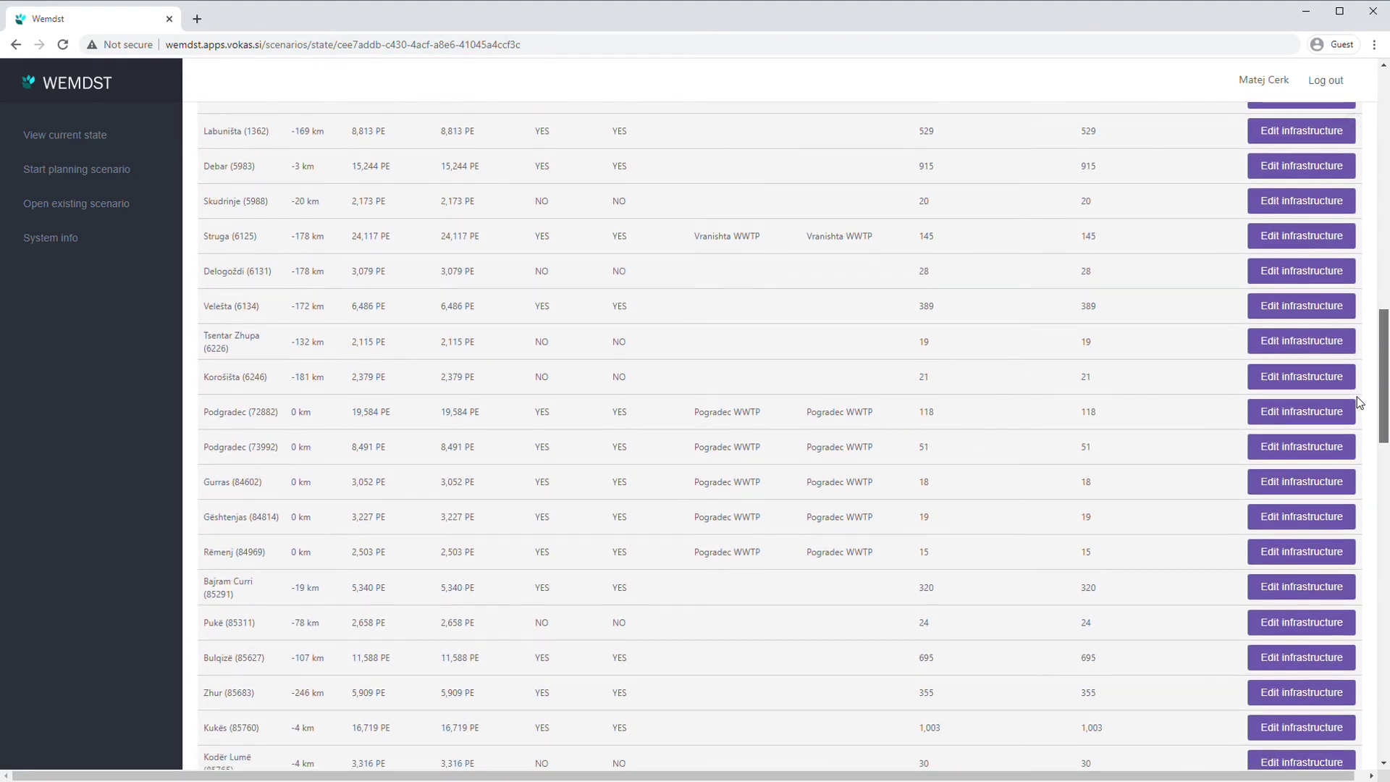
{"action": "scroll", "coordinate": [1353, 443], "scroll_direction": "down", "scroll_amount": 7}
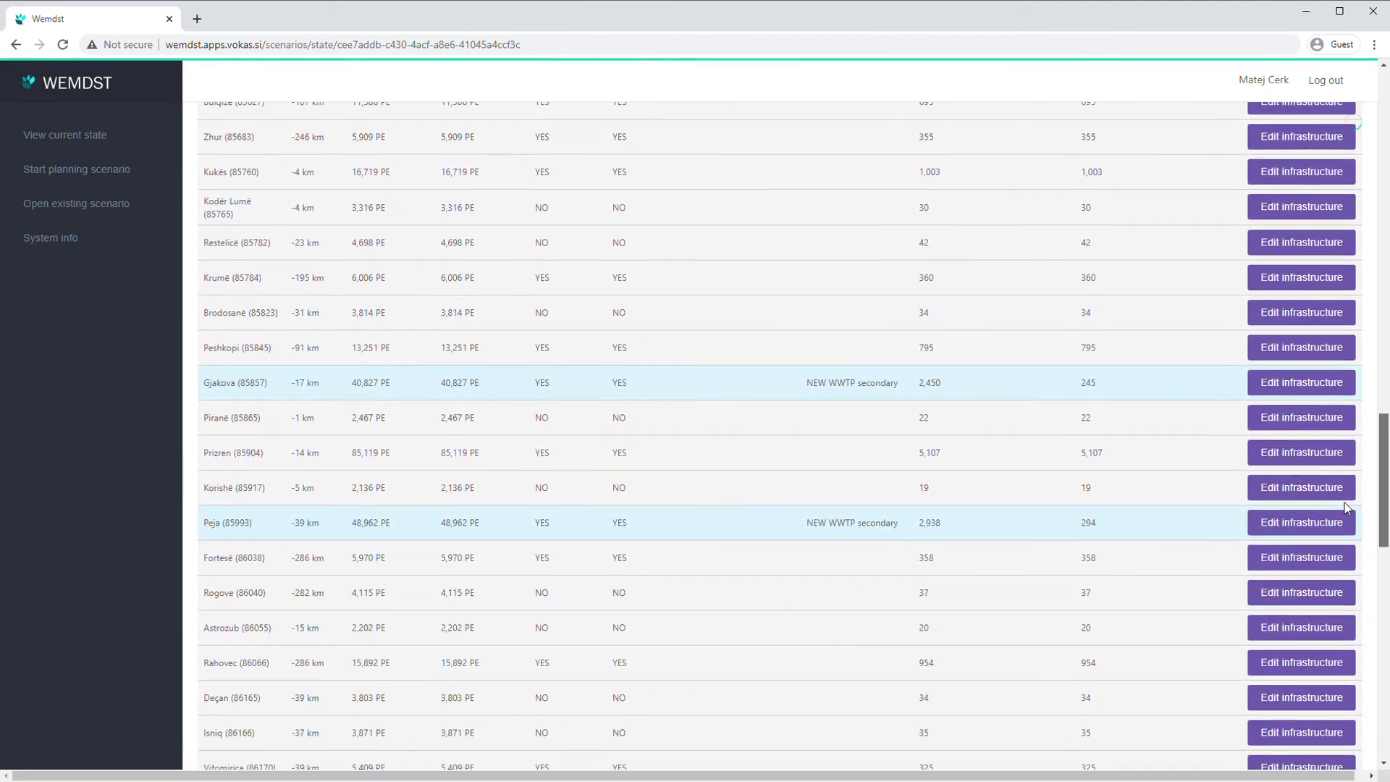
{"action": "scroll", "coordinate": [783, 510], "scroll_direction": "down", "scroll_amount": 1}
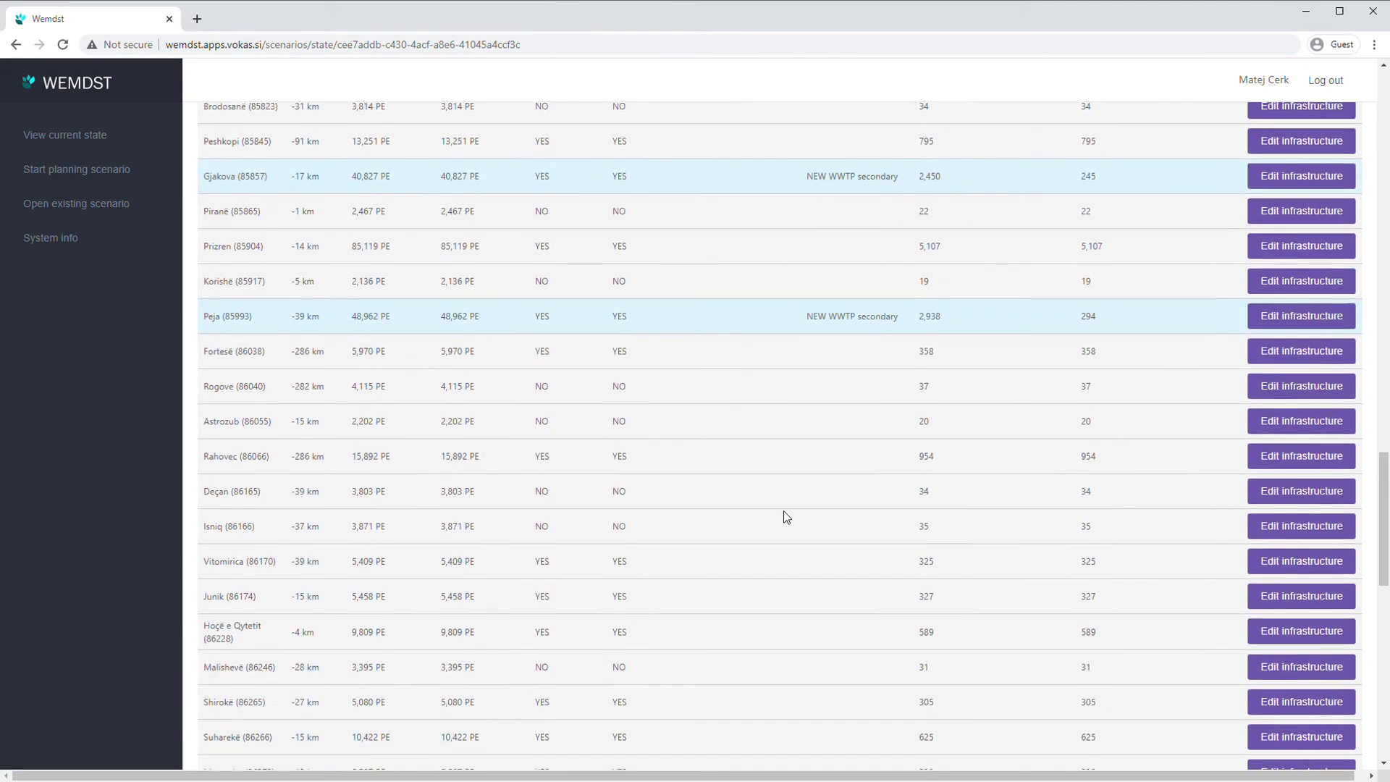
{"action": "scroll", "coordinate": [778, 514], "scroll_direction": "down", "scroll_amount": 4}
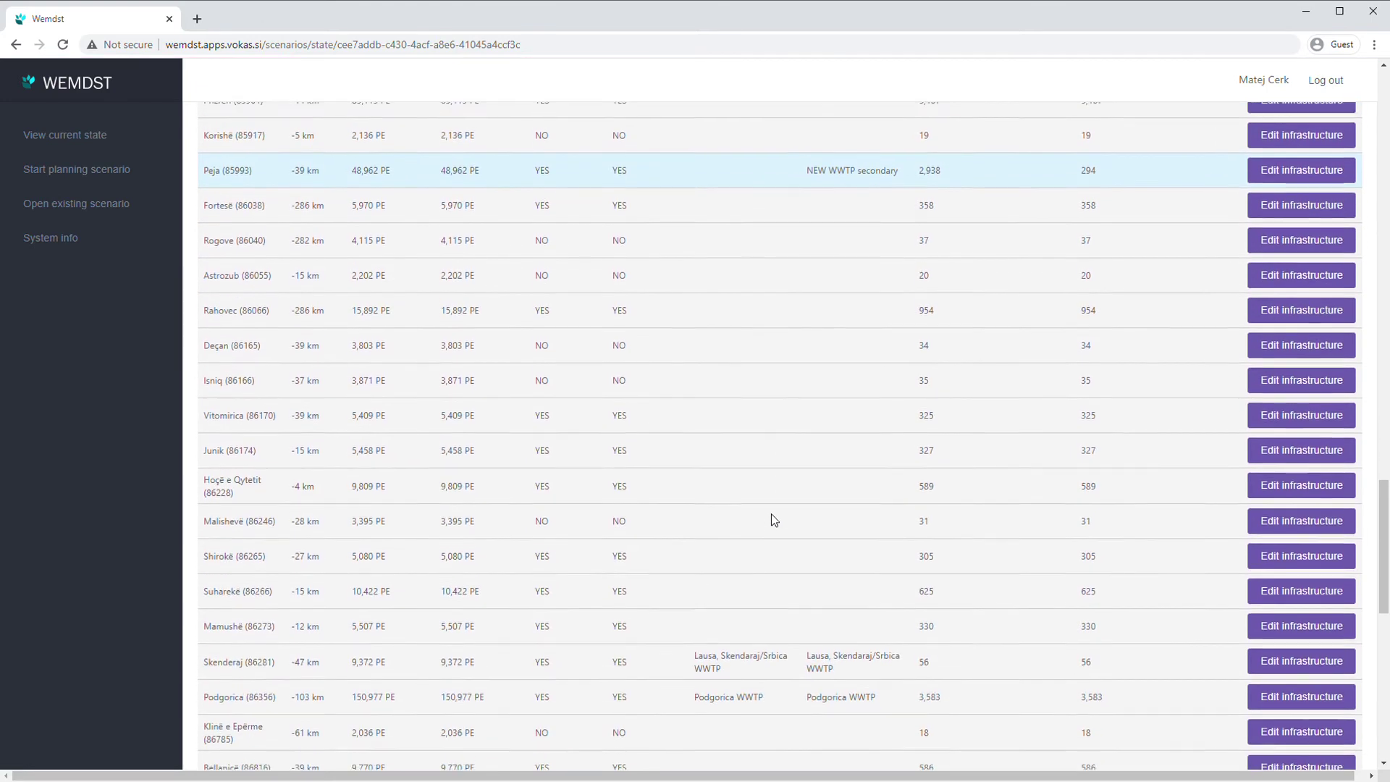
{"action": "scroll", "coordinate": [735, 510], "scroll_direction": "down", "scroll_amount": 3}
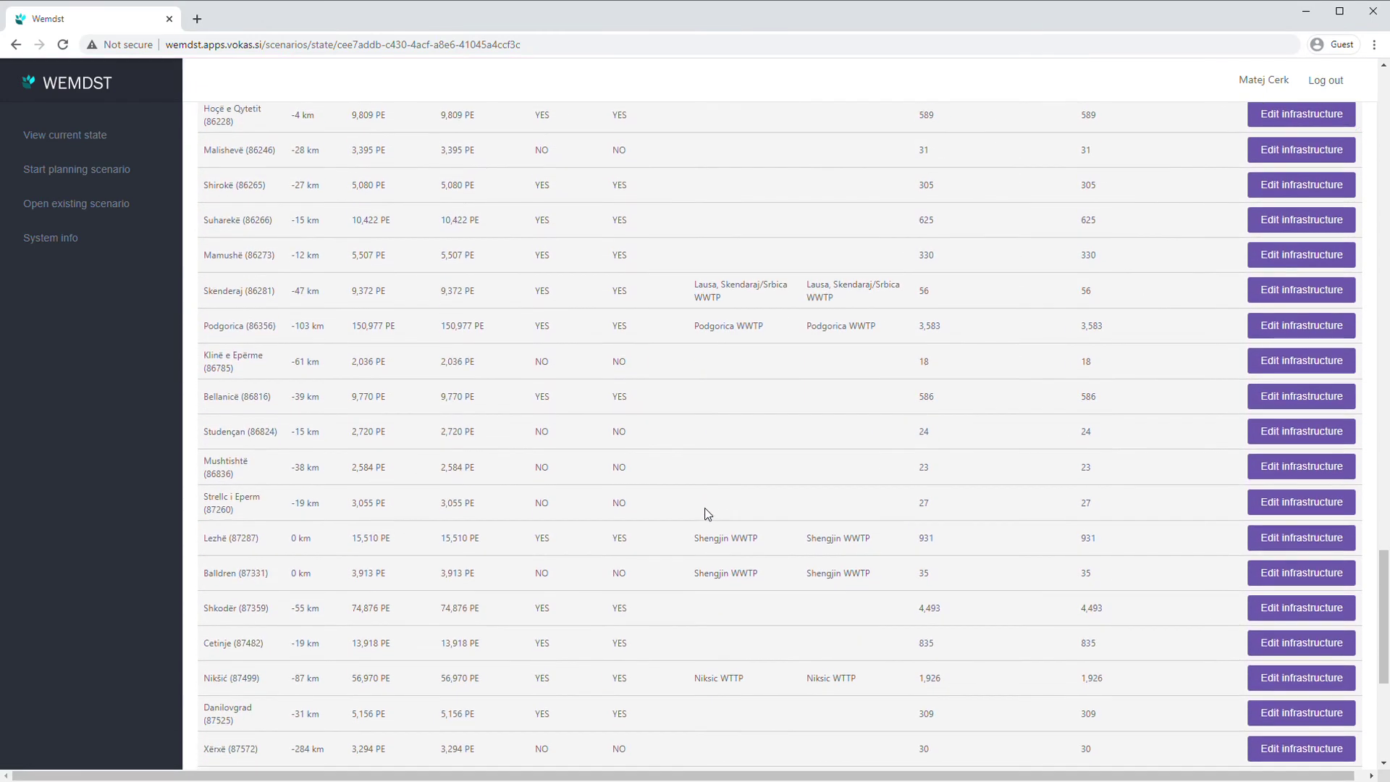
{"action": "scroll", "coordinate": [647, 493], "scroll_direction": "down", "scroll_amount": 5}
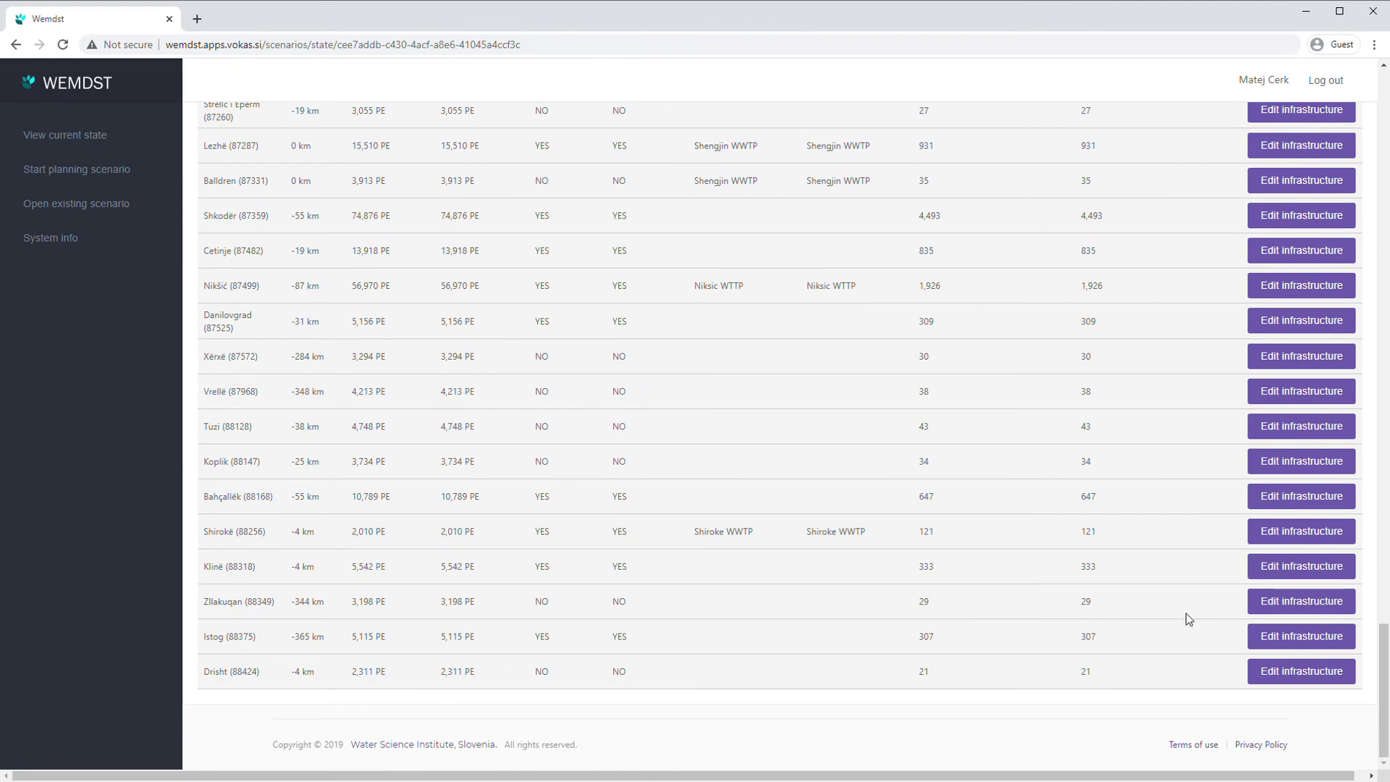
{"action": "left_click", "coordinate": [1297, 636]}
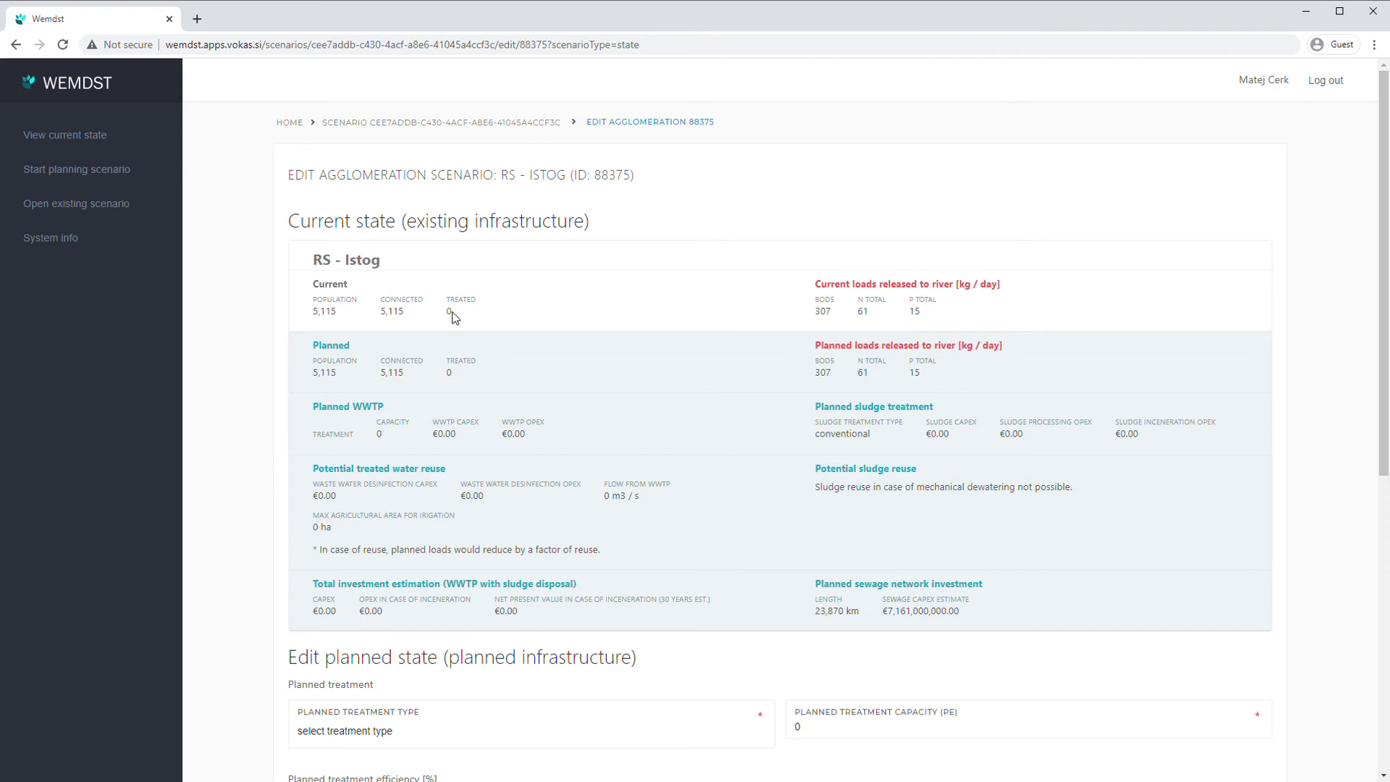
Step: Return to the scenario and open Vrellë's infrastructure details to check its current connection and treatment
{"action": "left_click", "coordinate": [15, 45]}
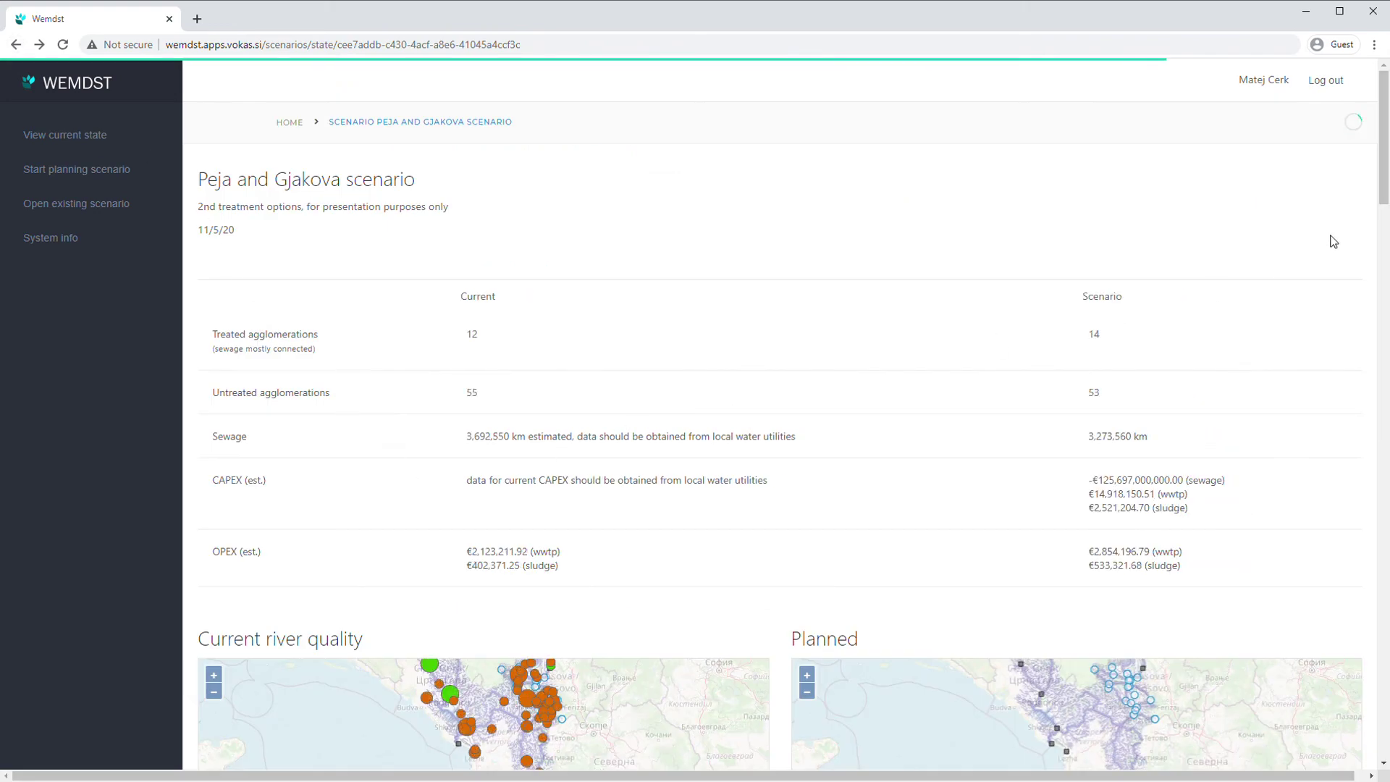
{"action": "left_click_drag", "start_coordinate": [1380, 152], "coordinate": [1353, 645]}
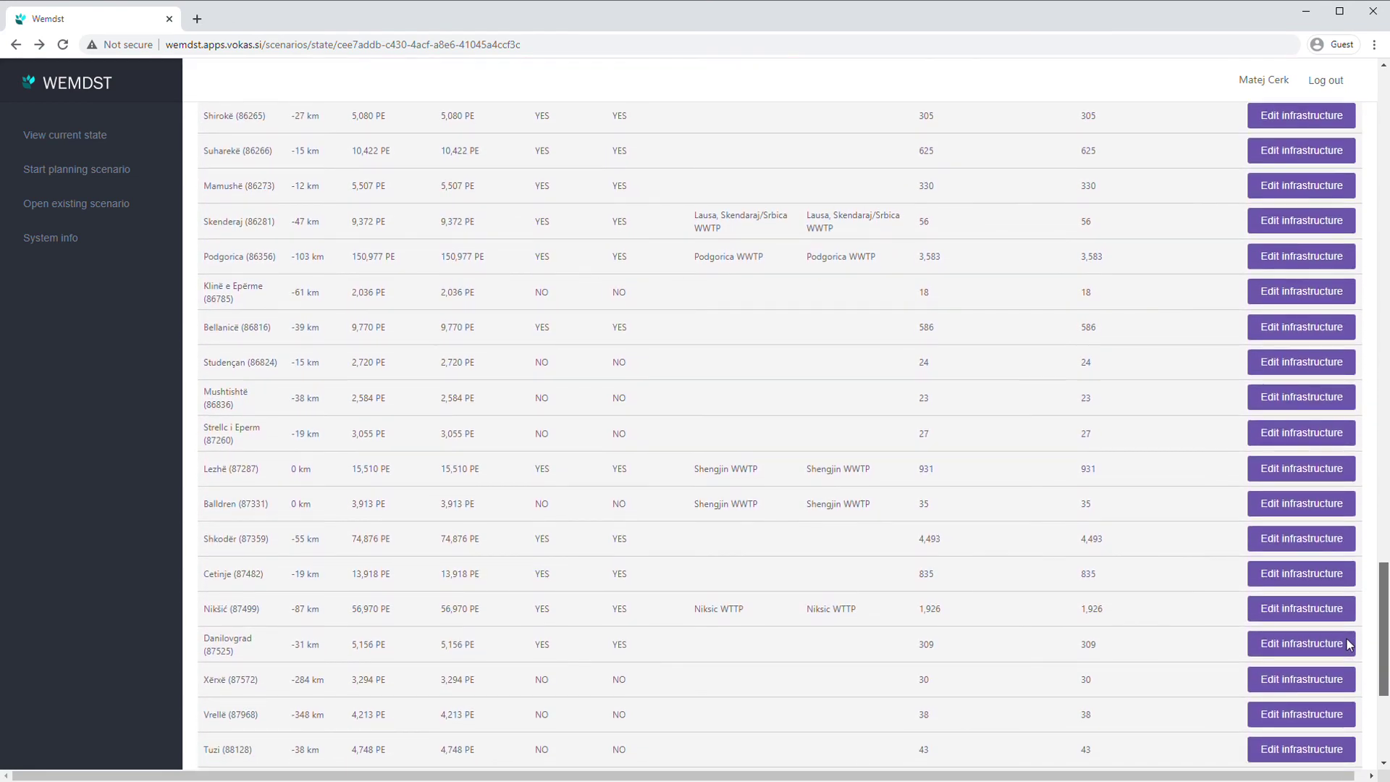
{"action": "left_click", "coordinate": [1318, 724]}
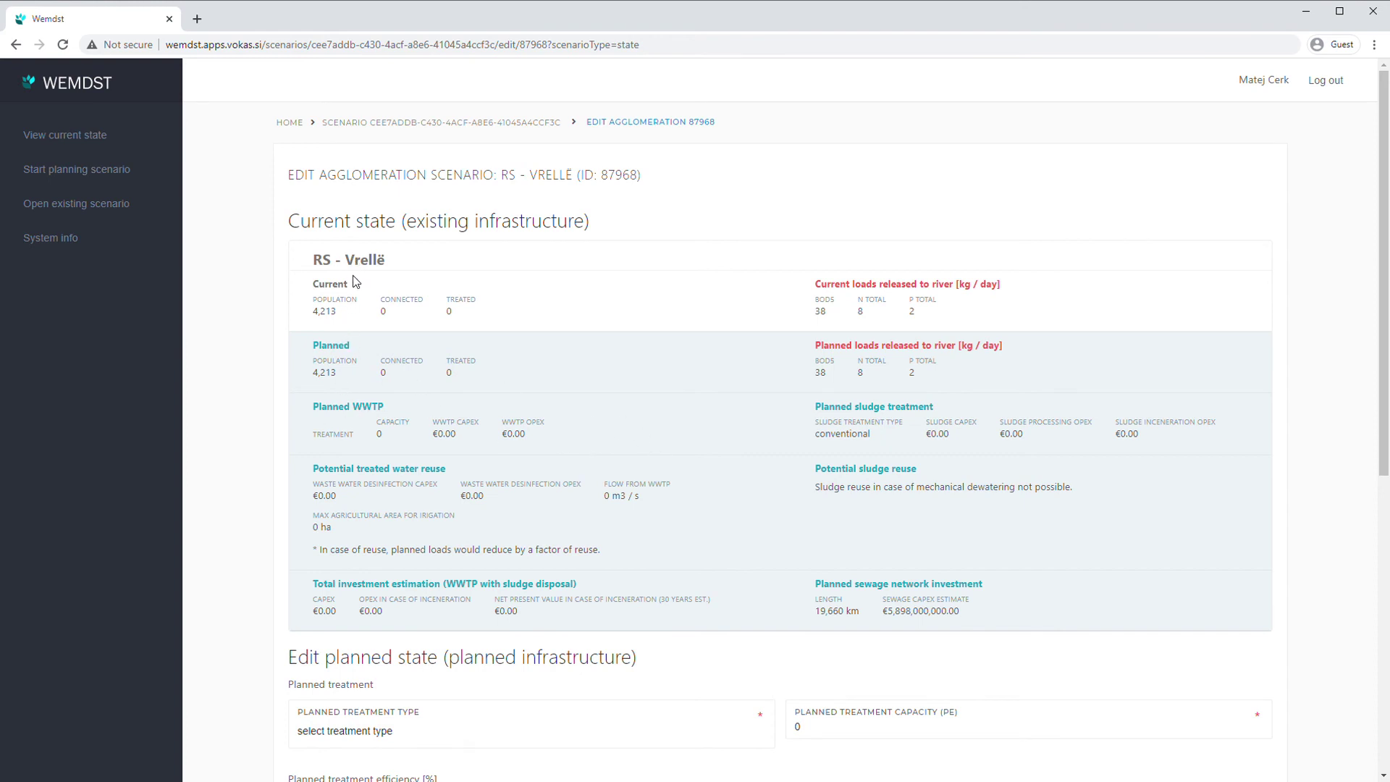
Step: Go back to the scenario's full agglomeration list and reopen Istog's infrastructure for editing
{"action": "left_click", "coordinate": [15, 45]}
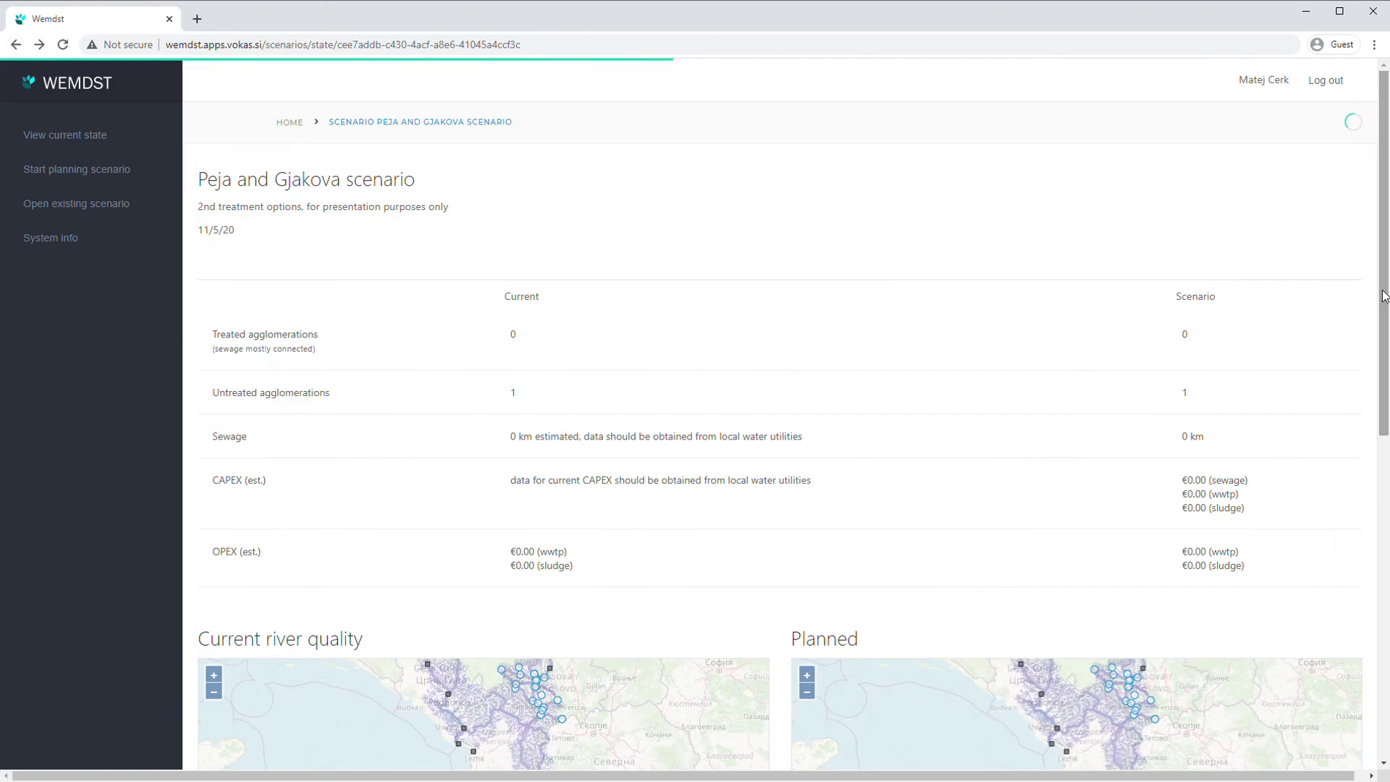
{"action": "left_click_drag", "start_coordinate": [1377, 318], "coordinate": [1378, 447]}
{"action": "scroll", "coordinate": [1377, 447], "scroll_direction": "down", "scroll_amount": 5}
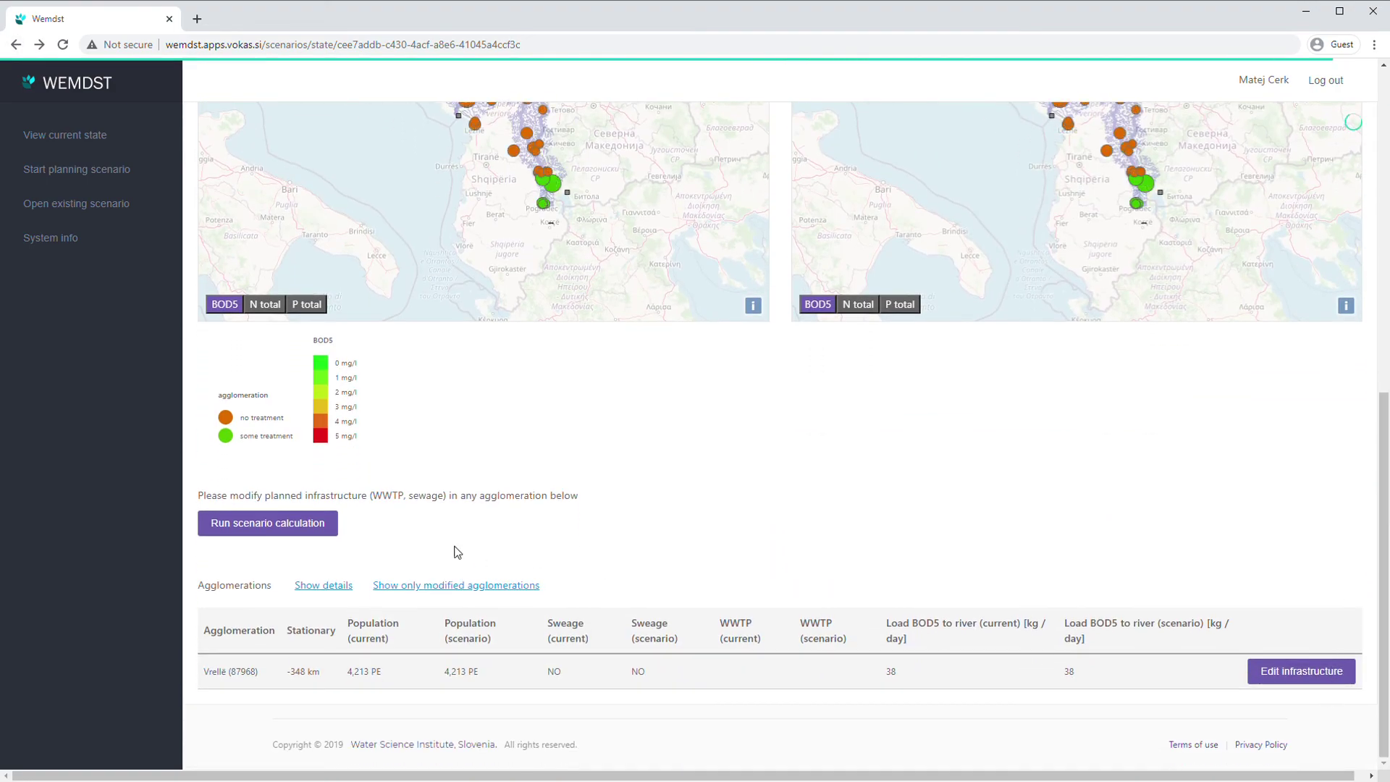
{"action": "left_click", "coordinate": [313, 530]}
{"action": "left_click_drag", "start_coordinate": [1383, 276], "coordinate": [1367, 747]}
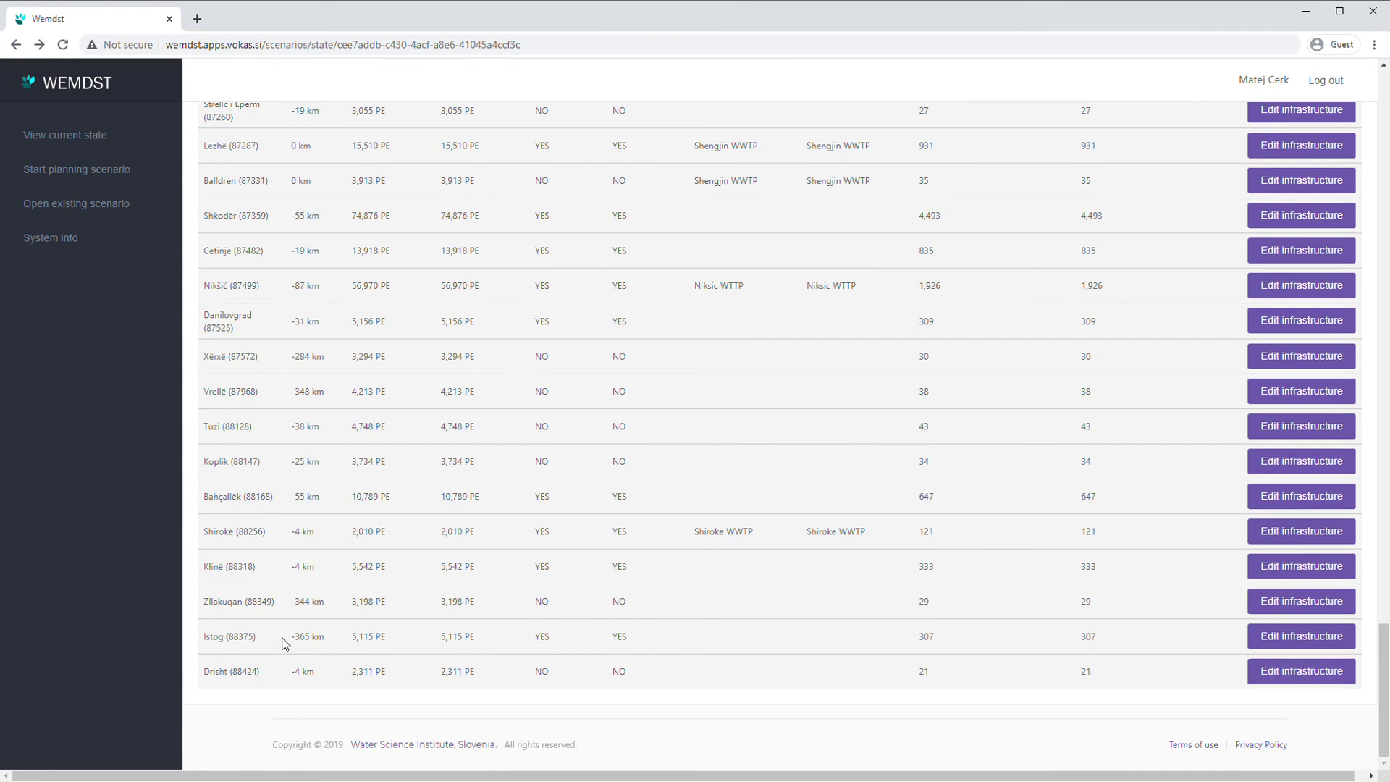
{"action": "left_click", "coordinate": [1281, 637]}
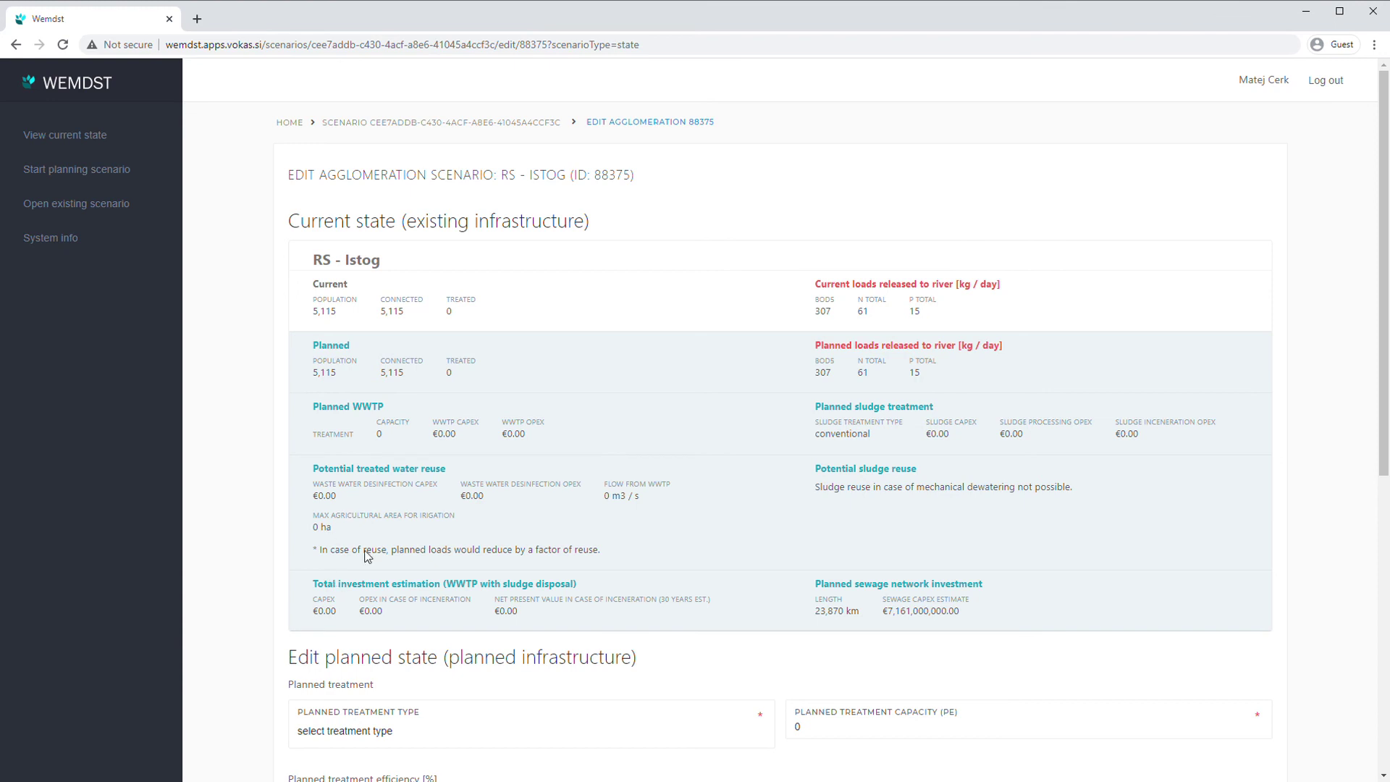
Step: Set Istog's planned treatment type to secondary
{"action": "left_click", "coordinate": [459, 758]}
{"action": "left_click", "coordinate": [461, 737]}
{"action": "left_click", "coordinate": [447, 749]}
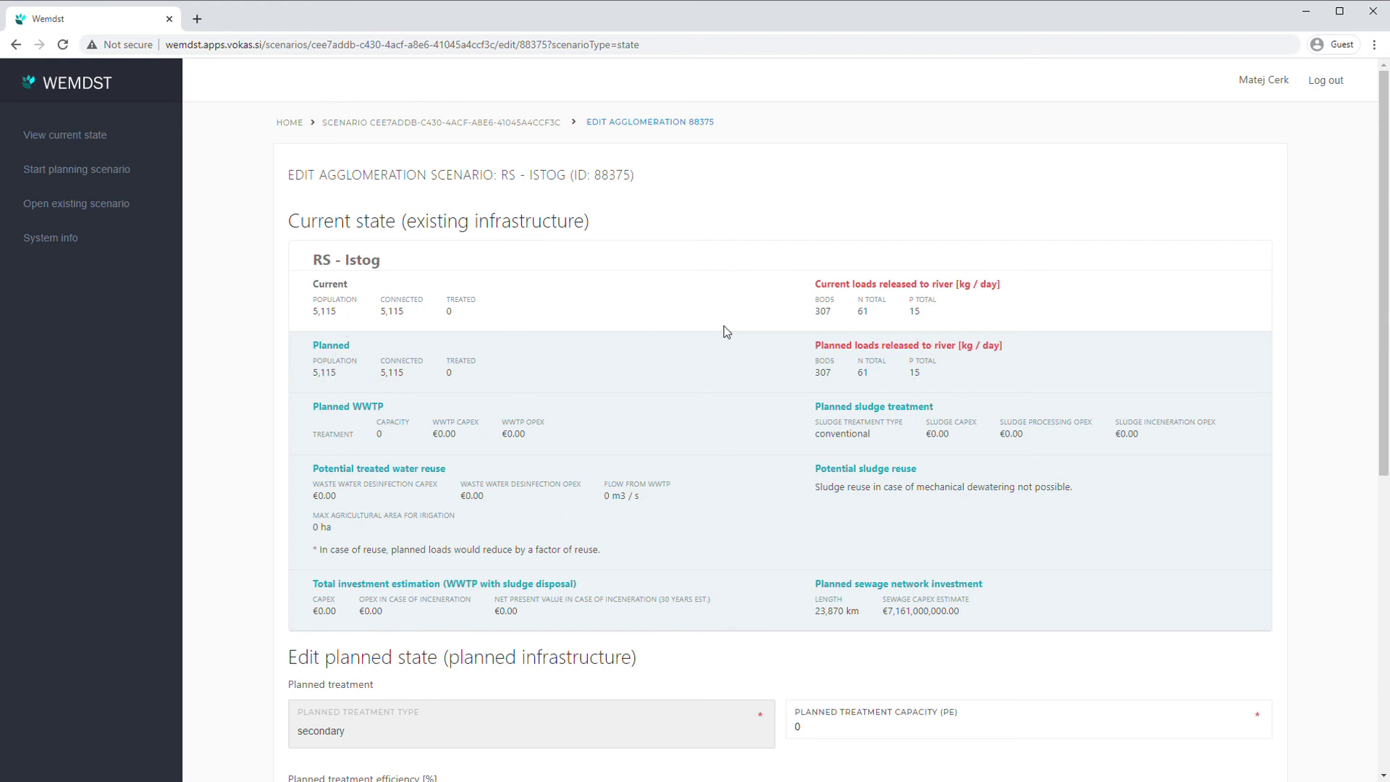
Step: Set Istog's planned treatment capacity to 5500 PE and its planned sludge treatment to reed beds
{"action": "left_click", "coordinate": [808, 737]}
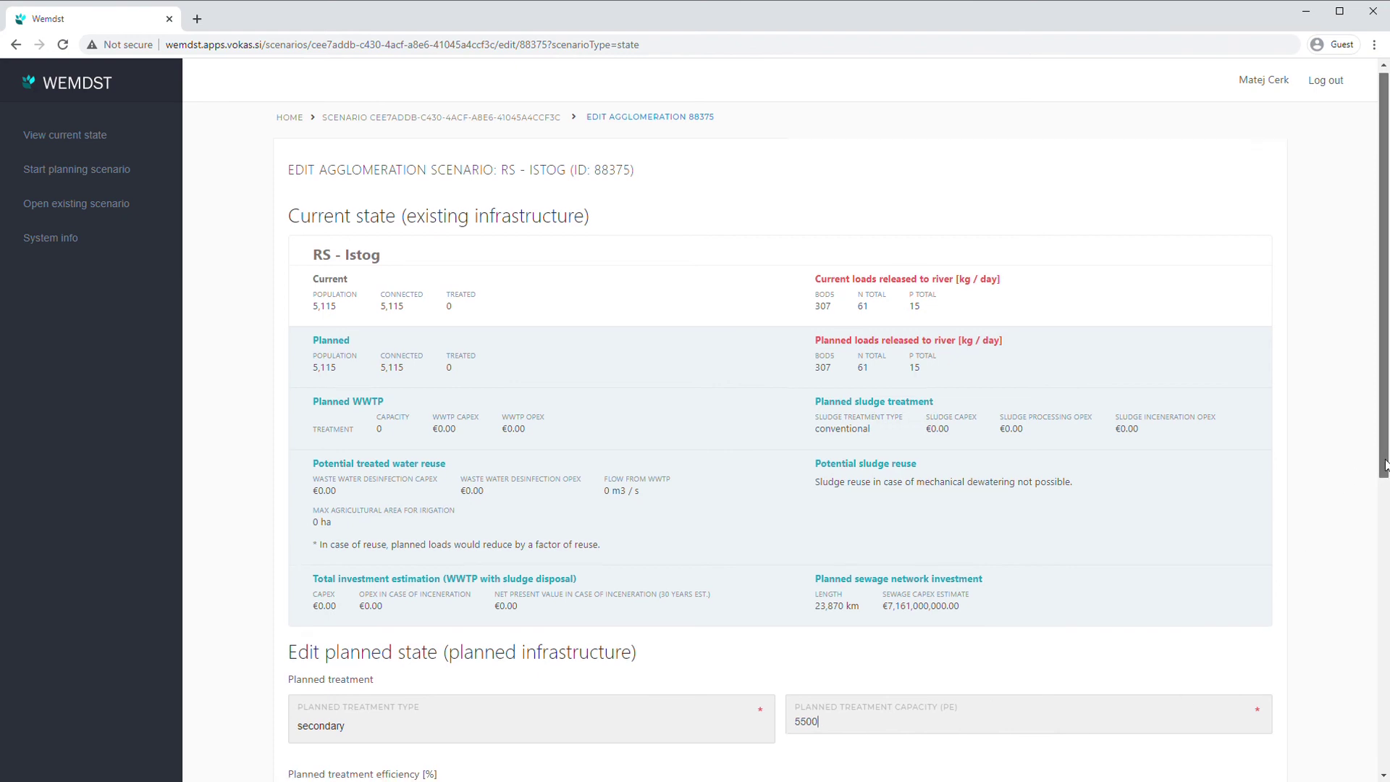
{"action": "left_click_drag", "start_coordinate": [1384, 467], "coordinate": [1386, 624]}
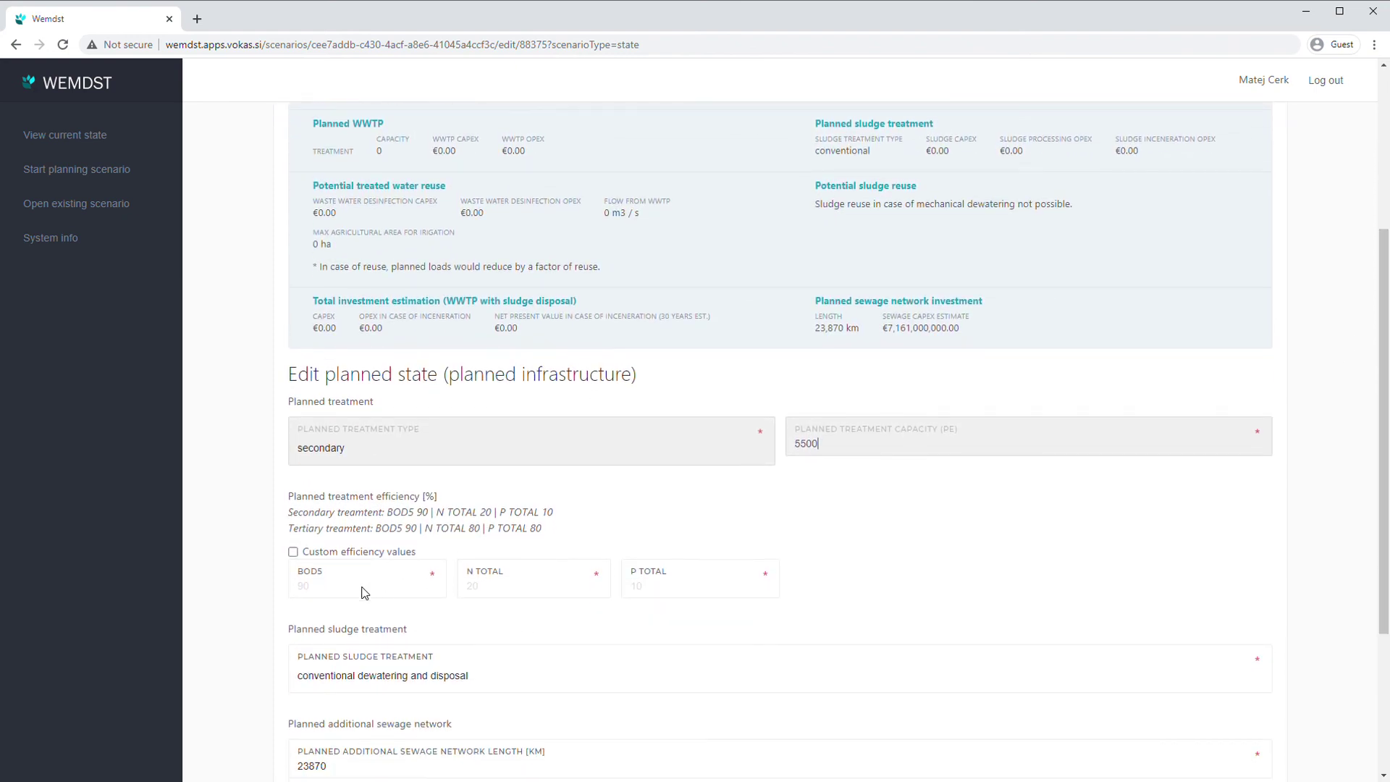
{"action": "left_click", "coordinate": [402, 688]}
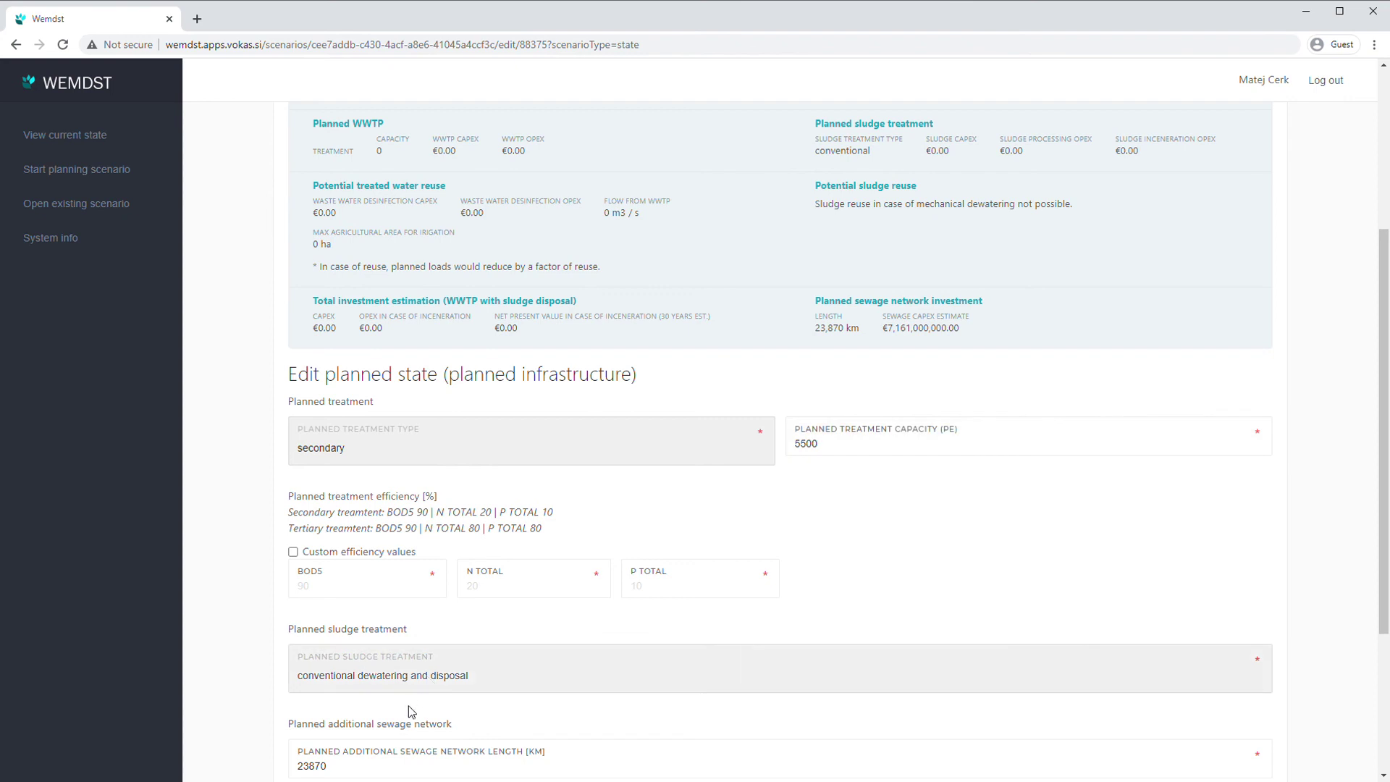
{"action": "left_click", "coordinate": [422, 710]}
Step: Set Istog's planned additional sewage network length to 5 km and its planned treated population to 5115
{"action": "left_click_drag", "start_coordinate": [1382, 477], "coordinate": [1382, 613]}
{"action": "double_click", "coordinate": [297, 525]}
{"action": "type", "text": "5"}
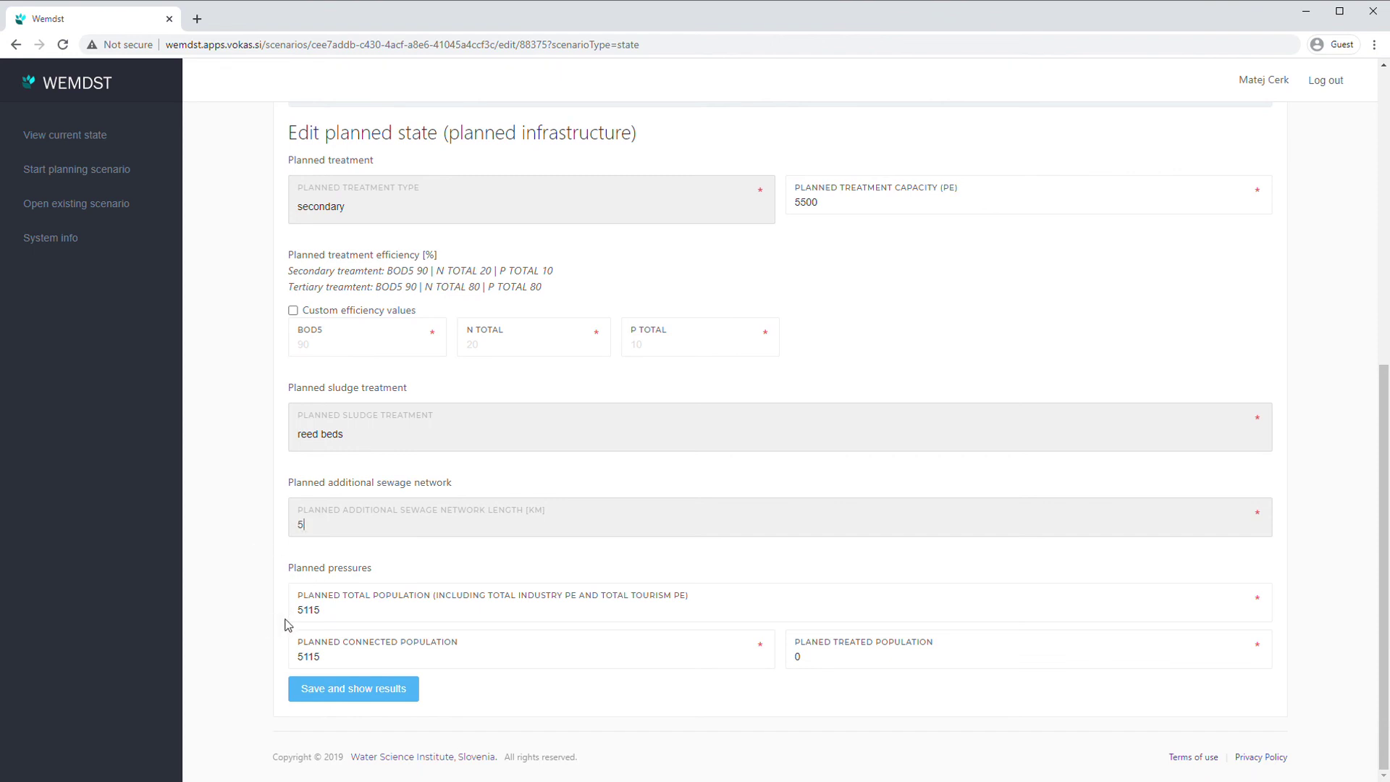
{"action": "double_click", "coordinate": [812, 658]}
{"action": "type", "text": "5155"}
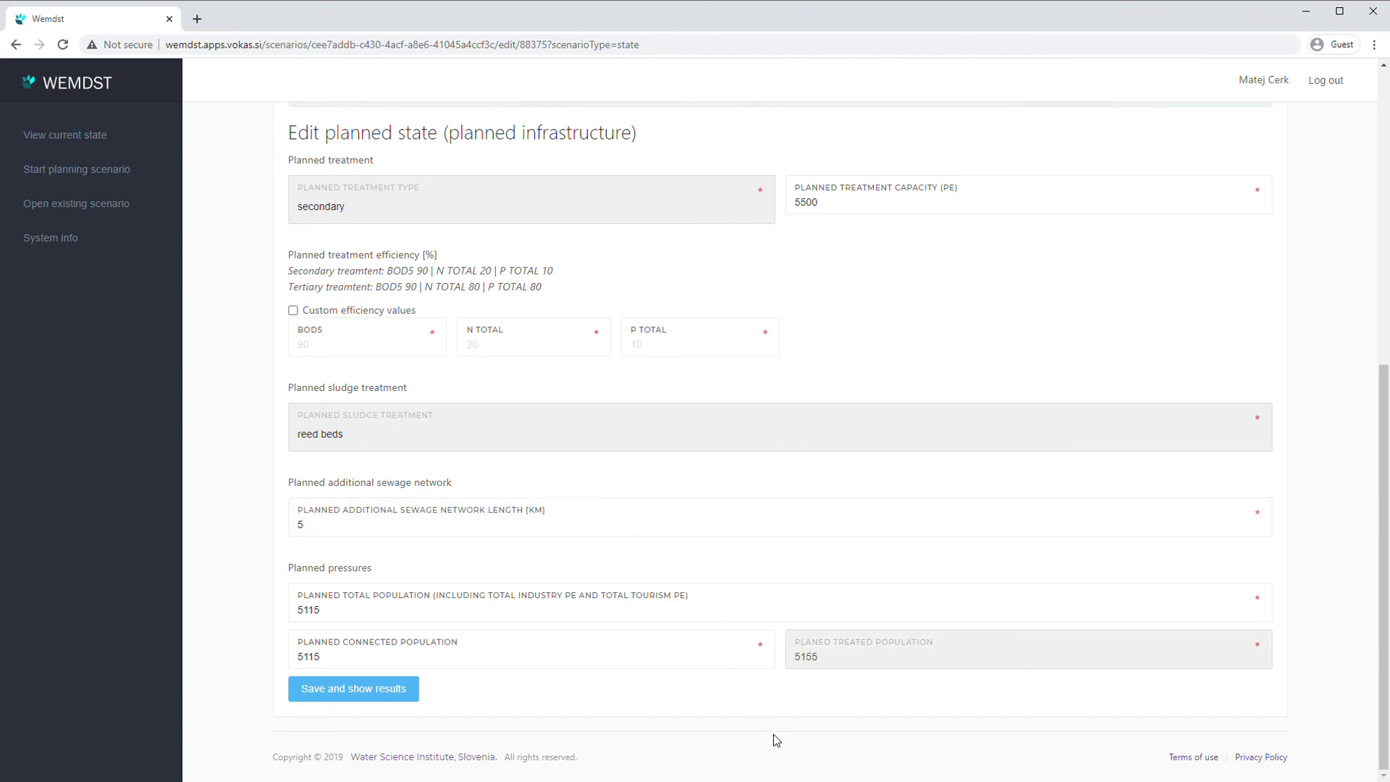
{"action": "key", "text": "BackSpace"}
{"action": "key", "text": "BackSpace"}
{"action": "type", "text": "15"}
Step: Save Istog's planned infrastructure and run the calculation for the Peja and Gjakova scenario
{"action": "left_click", "coordinate": [388, 694]}
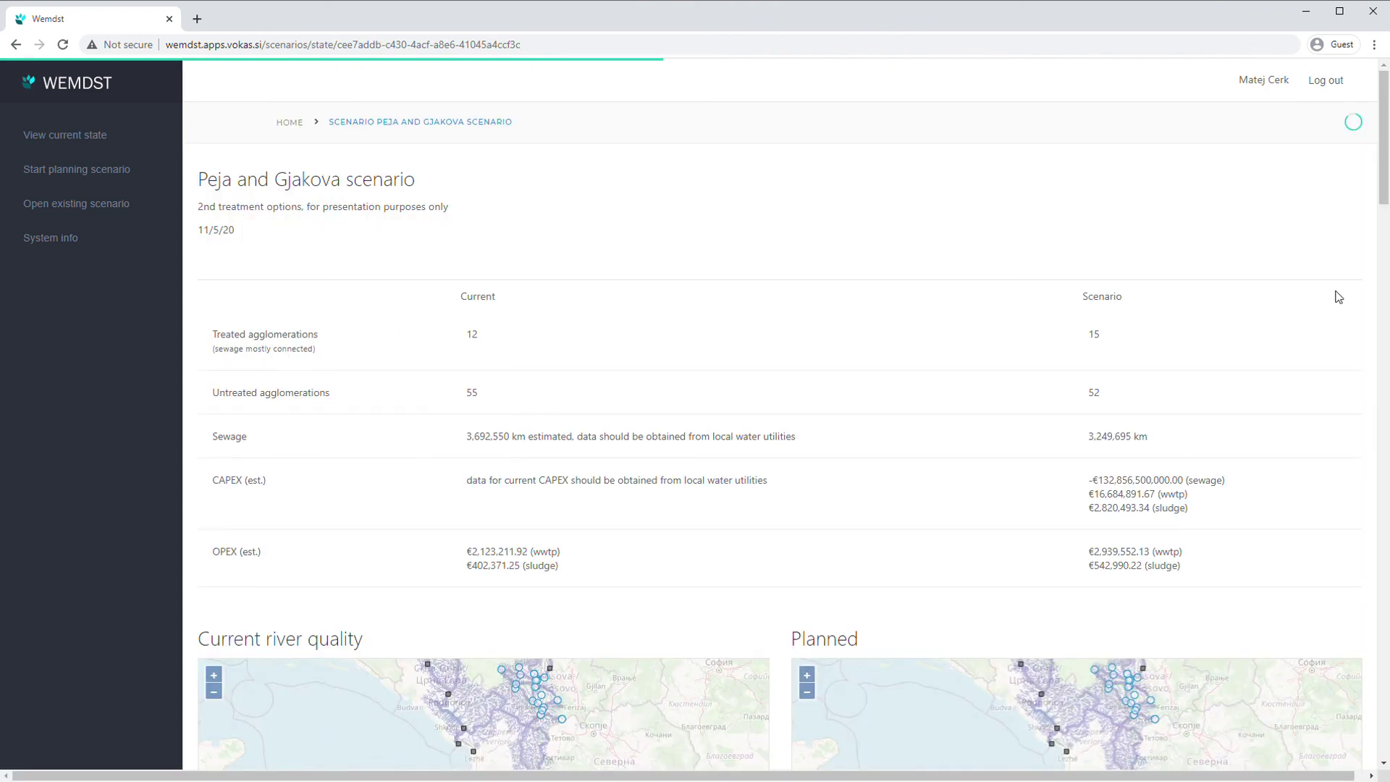
{"action": "left_click_drag", "start_coordinate": [1384, 159], "coordinate": [1384, 281]}
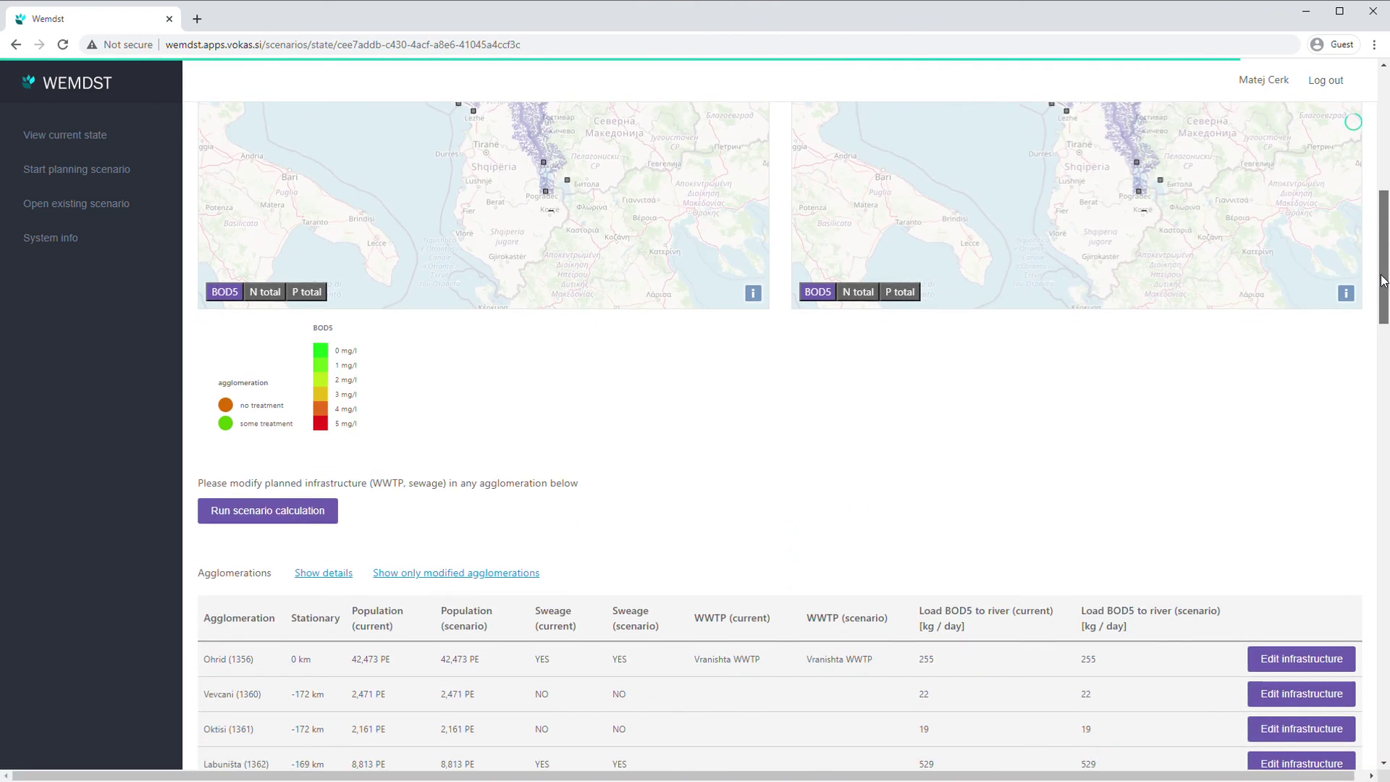
{"action": "left_click", "coordinate": [307, 519]}
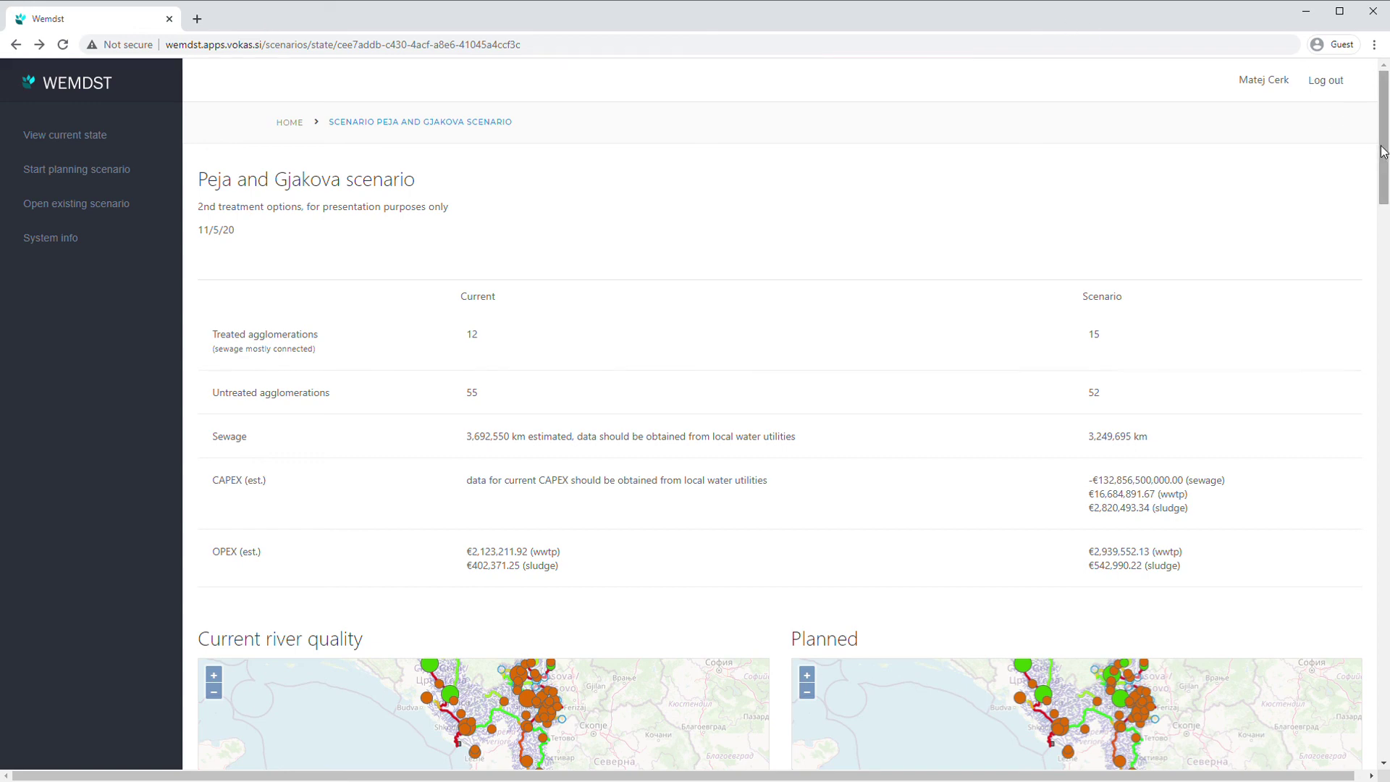
Step: Examine the planned BOD5 river quality map around Peja and the rivers near Istog
{"action": "scroll", "coordinate": [1385, 154], "scroll_direction": "down", "scroll_amount": 1}
{"action": "scroll", "coordinate": [1385, 154], "scroll_direction": "down", "scroll_amount": 3}
{"action": "scroll", "coordinate": [1385, 154], "scroll_direction": "down", "scroll_amount": 3}
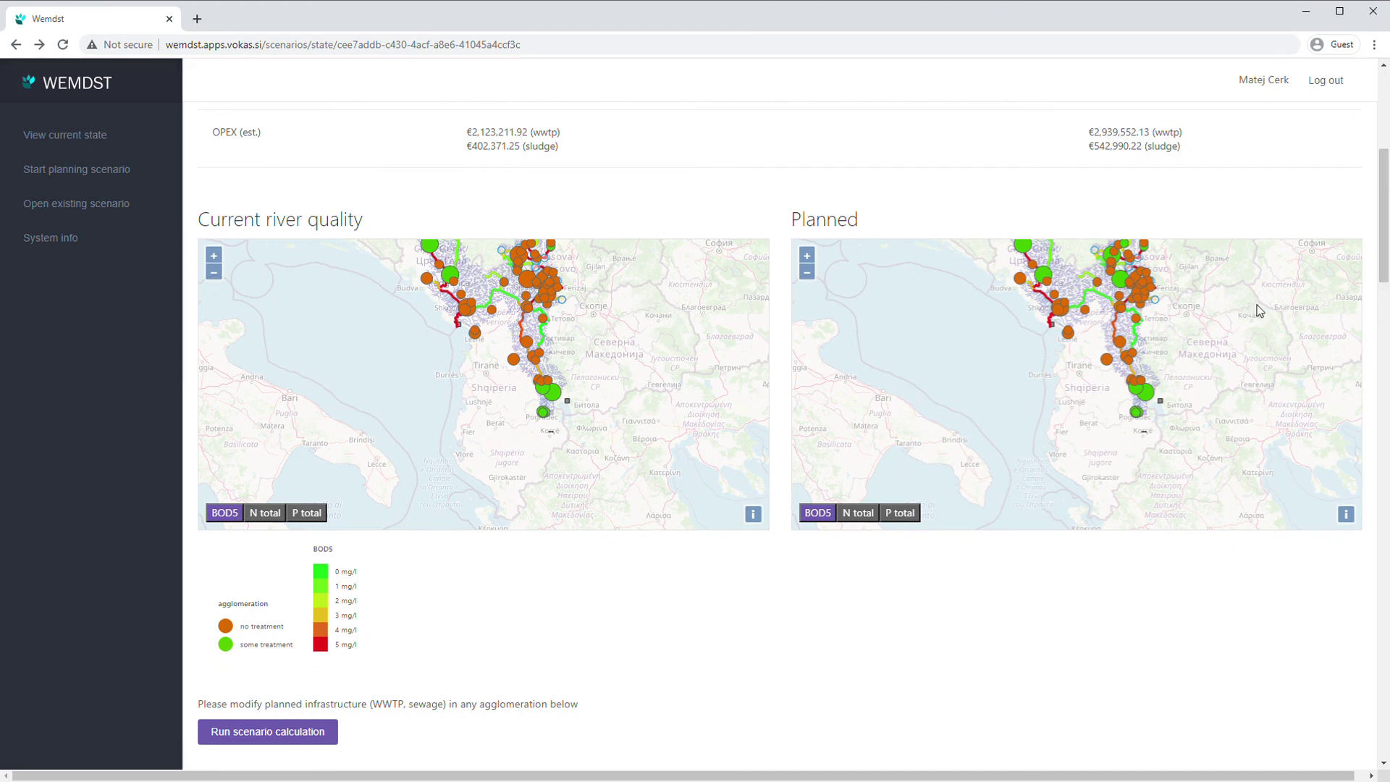
{"action": "left_click_drag", "start_coordinate": [1257, 305], "coordinate": [1228, 388]}
{"action": "scroll", "coordinate": [1116, 350], "scroll_direction": "up", "scroll_amount": 4}
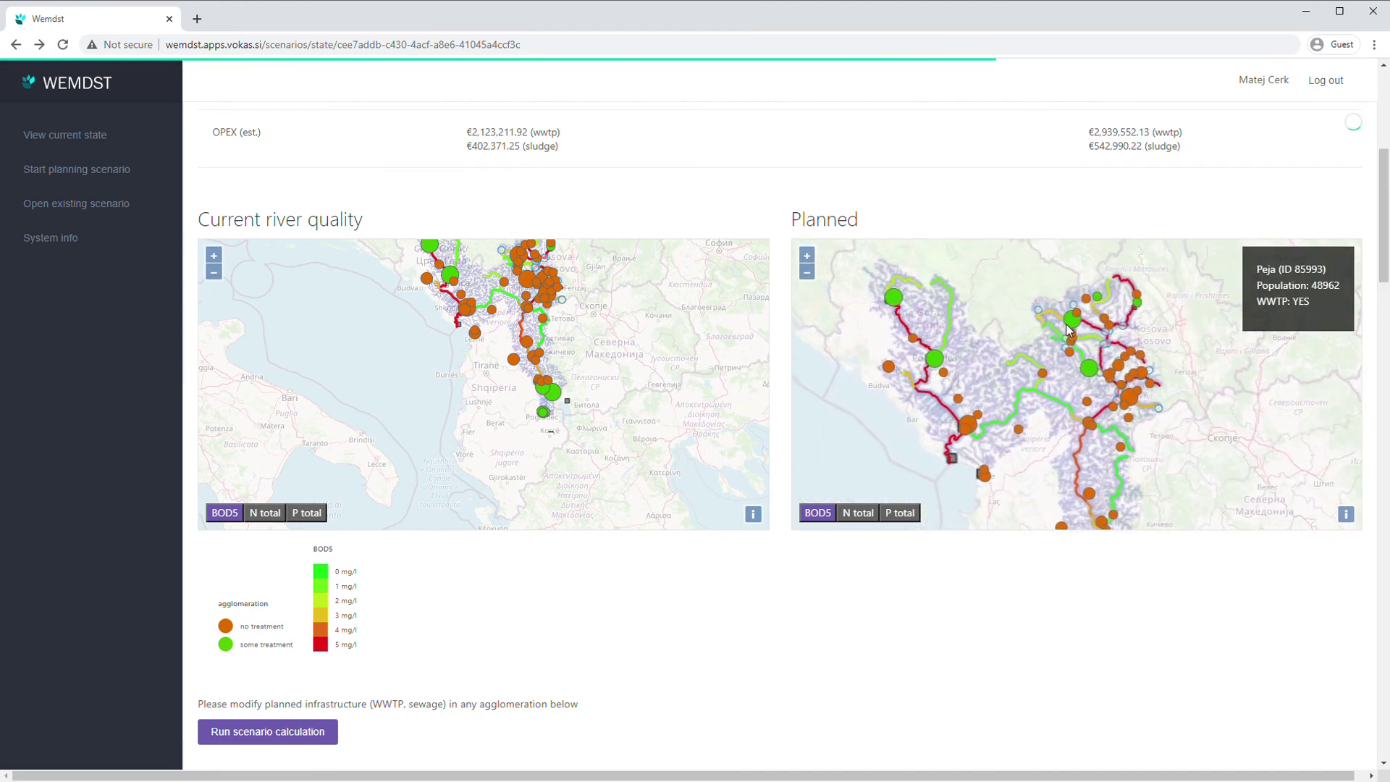
{"action": "left_click_drag", "start_coordinate": [1084, 333], "coordinate": [1084, 373]}
{"action": "scroll", "coordinate": [1112, 335], "scroll_direction": "up", "scroll_amount": 1}
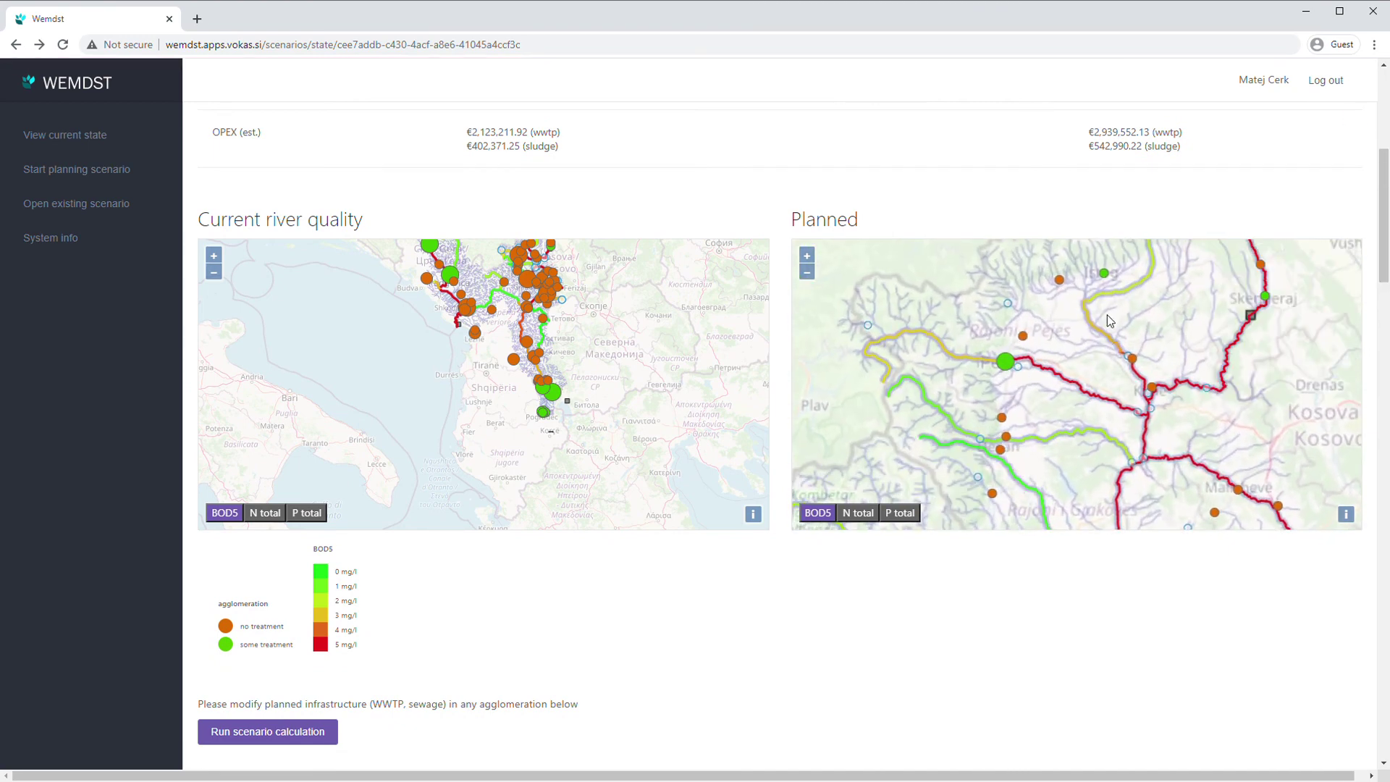
{"action": "left_click_drag", "start_coordinate": [1089, 318], "coordinate": [1082, 356]}
Step: Compare the current BOD5 river quality around Istog and Vrellë with the planned map of the same area
{"action": "left_click_drag", "start_coordinate": [605, 341], "coordinate": [634, 419]}
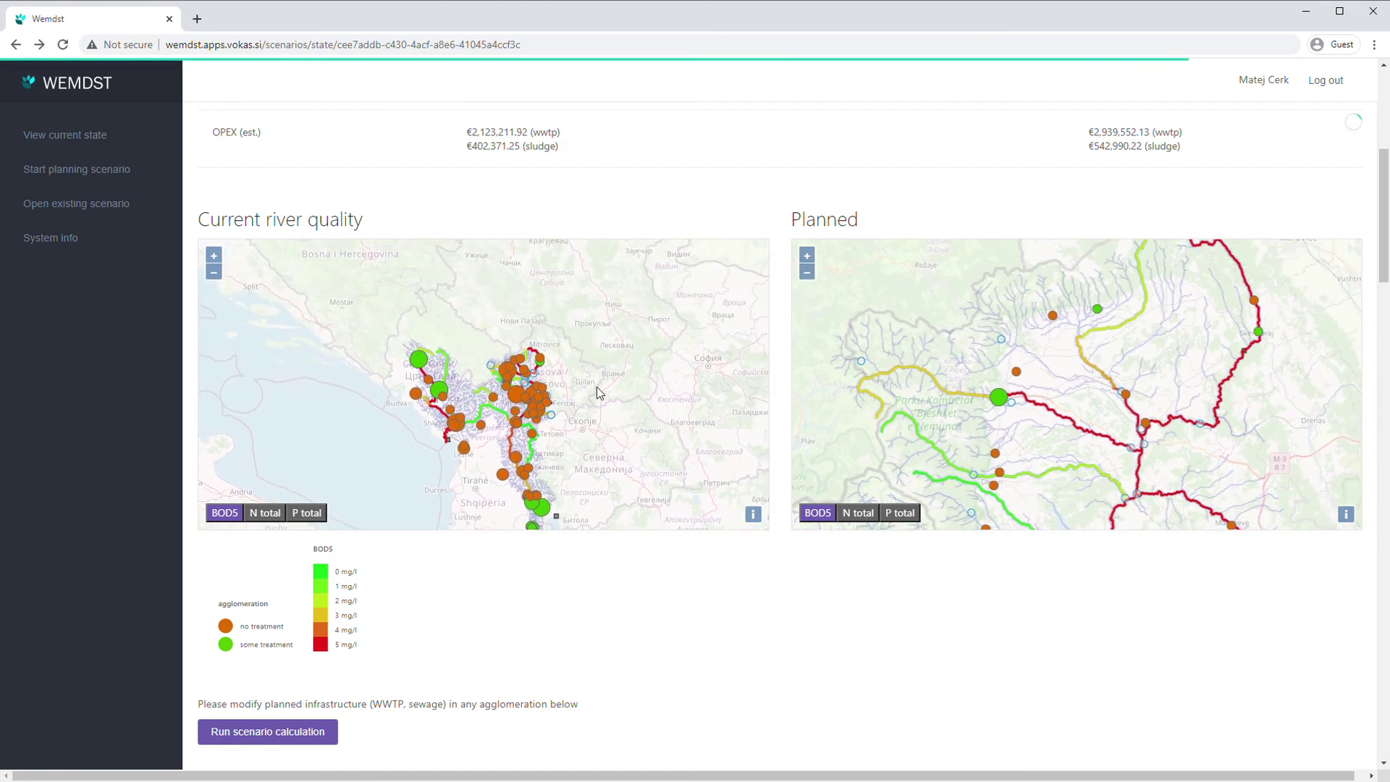
{"action": "scroll", "coordinate": [519, 373], "scroll_direction": "up", "scroll_amount": 5}
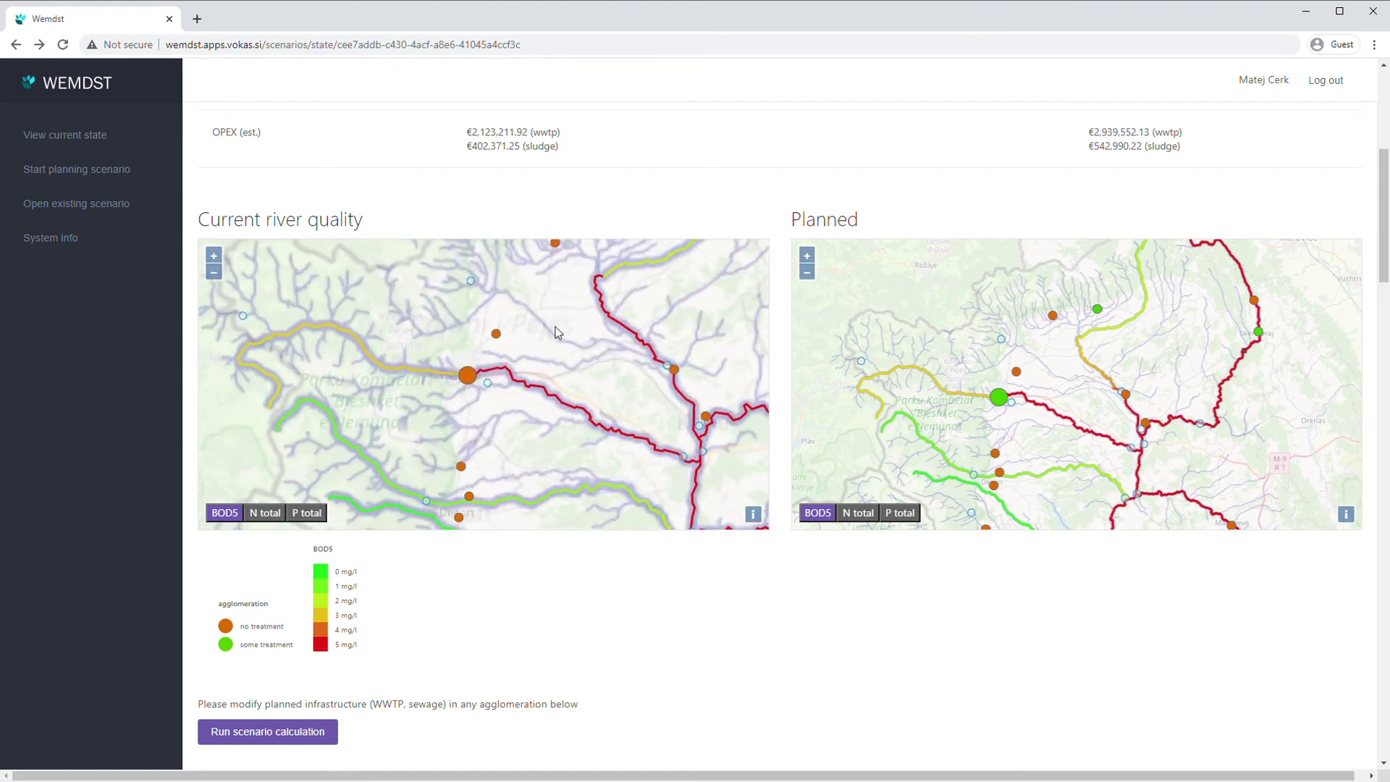
{"action": "scroll", "coordinate": [554, 348], "scroll_direction": "up", "scroll_amount": 1}
{"action": "mouse_move", "coordinate": [1052, 317]}
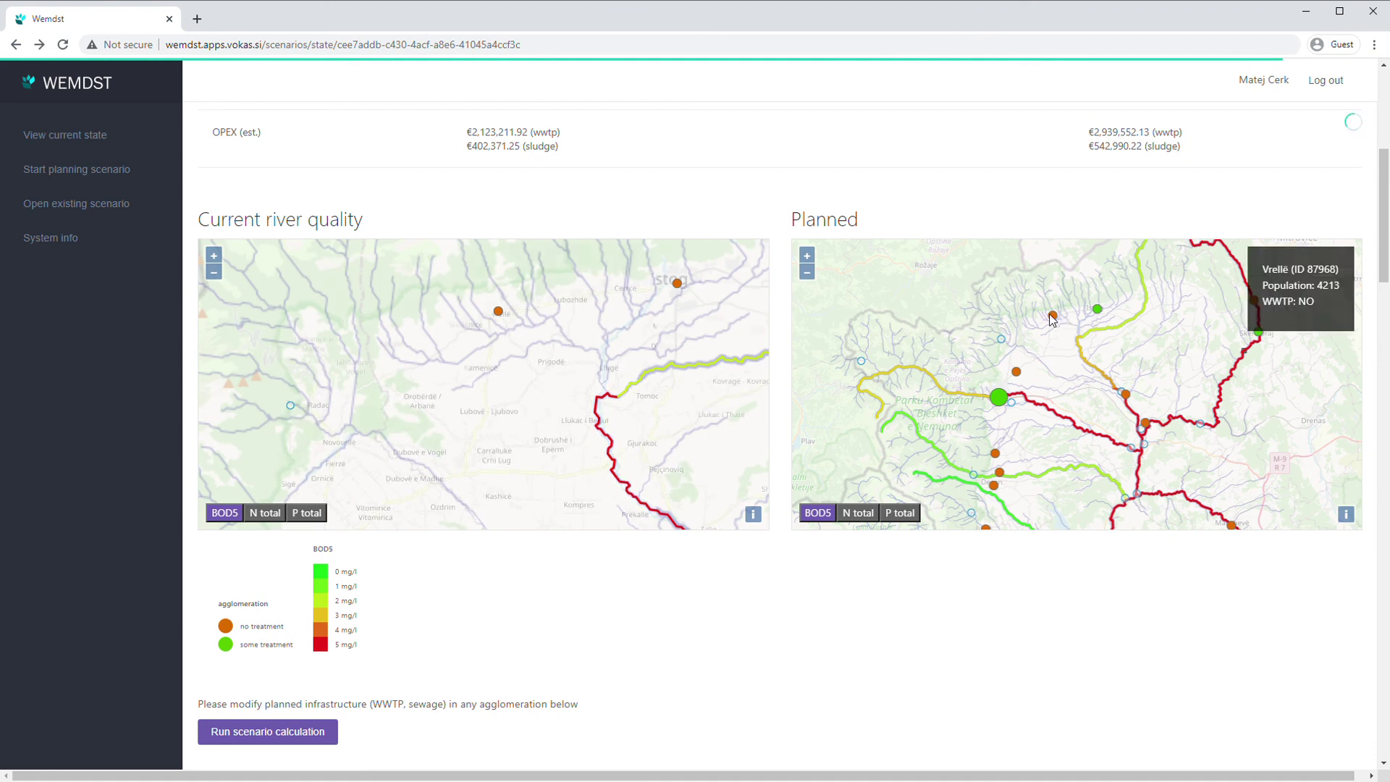
{"action": "mouse_move", "coordinate": [1099, 311]}
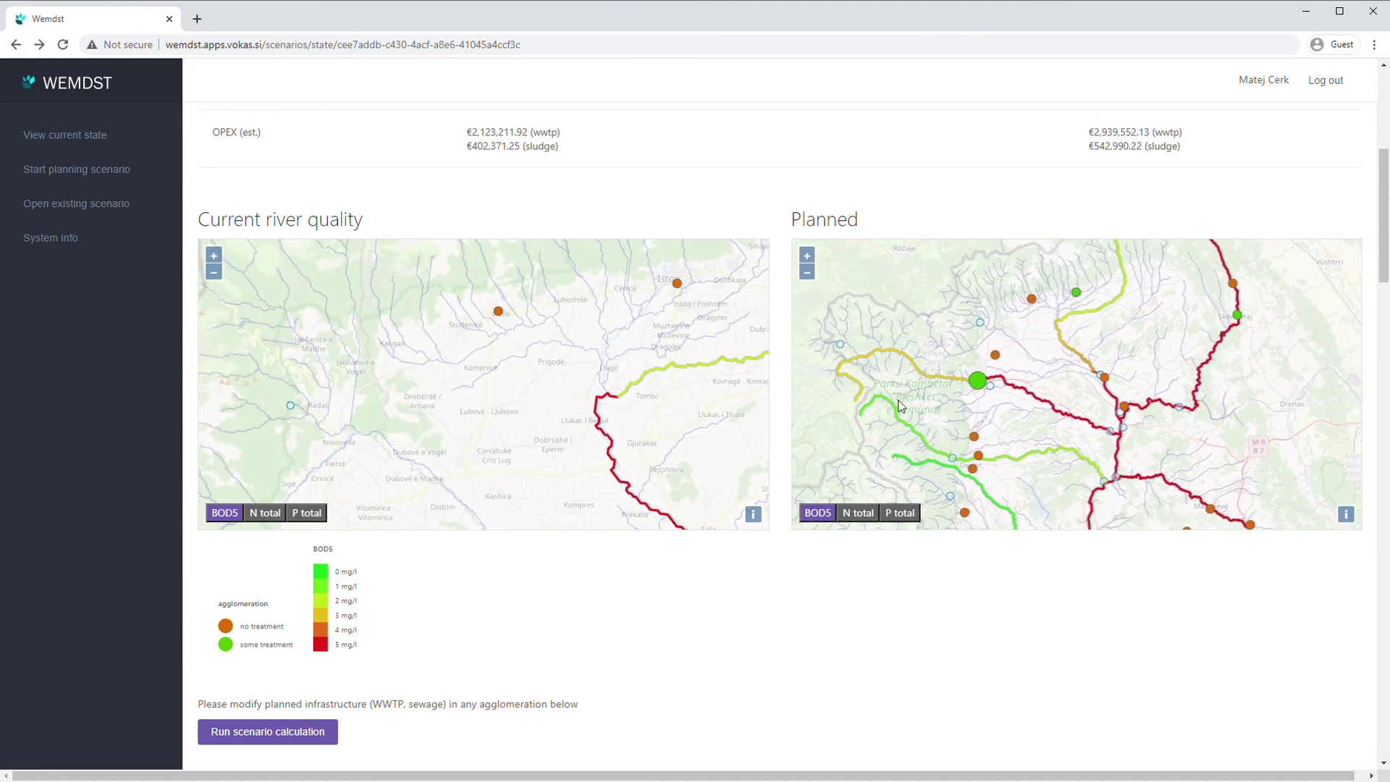
{"action": "mouse_move", "coordinate": [660, 356]}
{"action": "left_click_drag", "start_coordinate": [585, 359], "coordinate": [540, 378]}
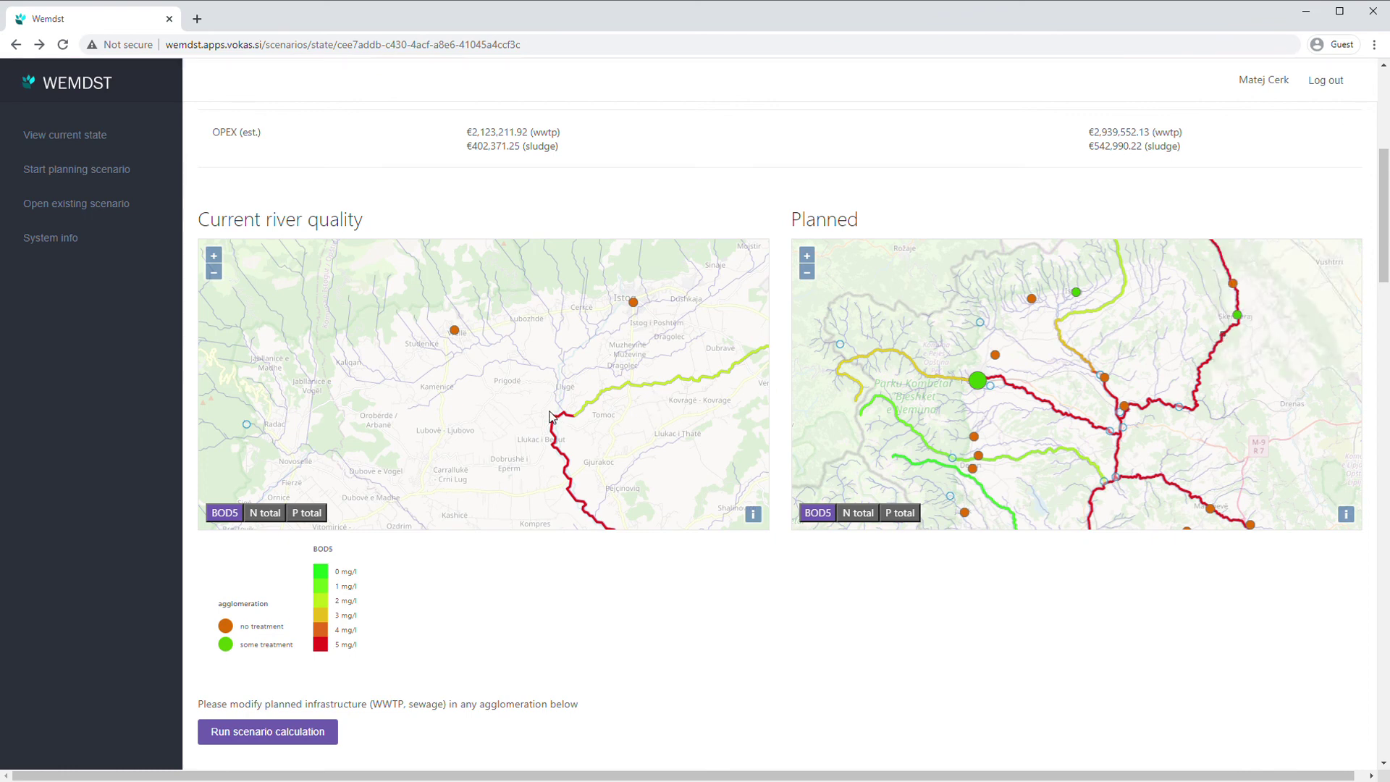
{"action": "mouse_move", "coordinate": [557, 421]}
{"action": "left_click_drag", "start_coordinate": [687, 420], "coordinate": [649, 443]}
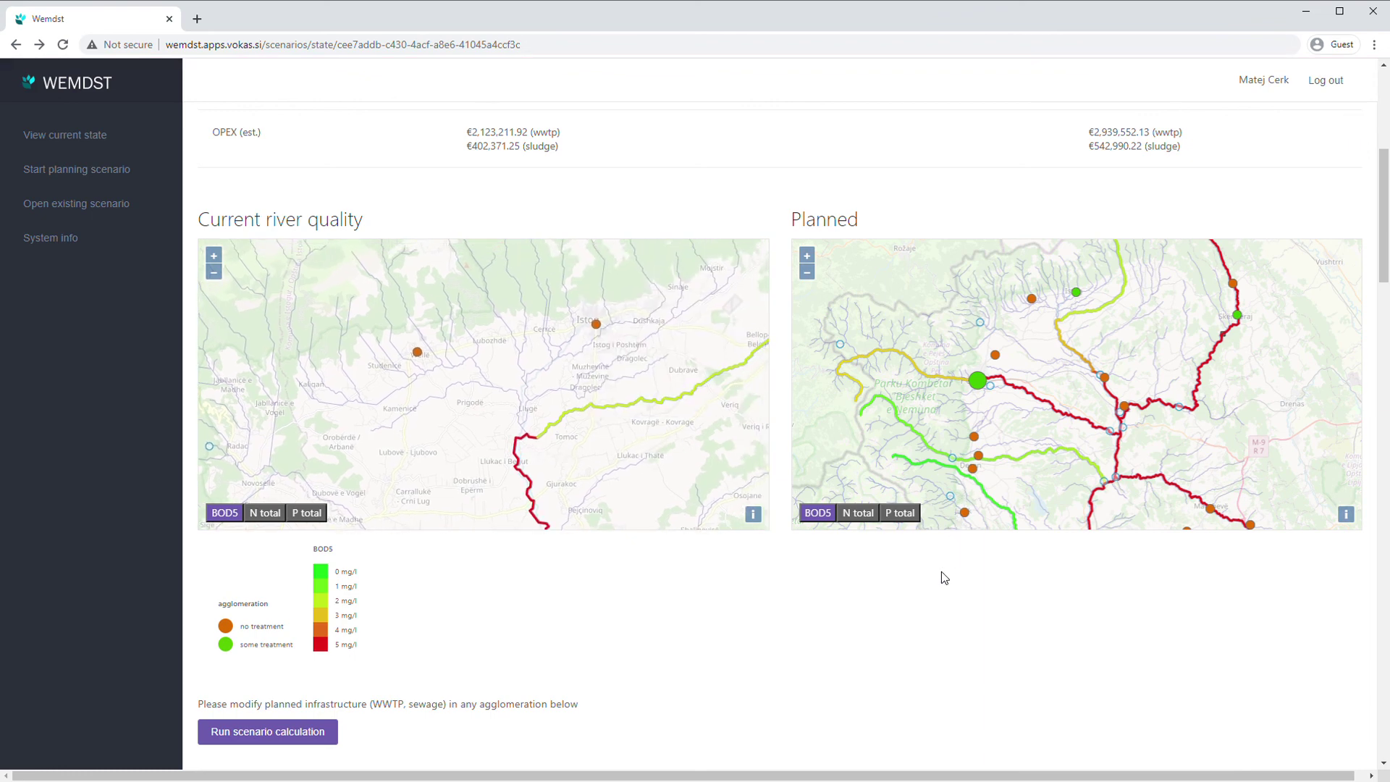